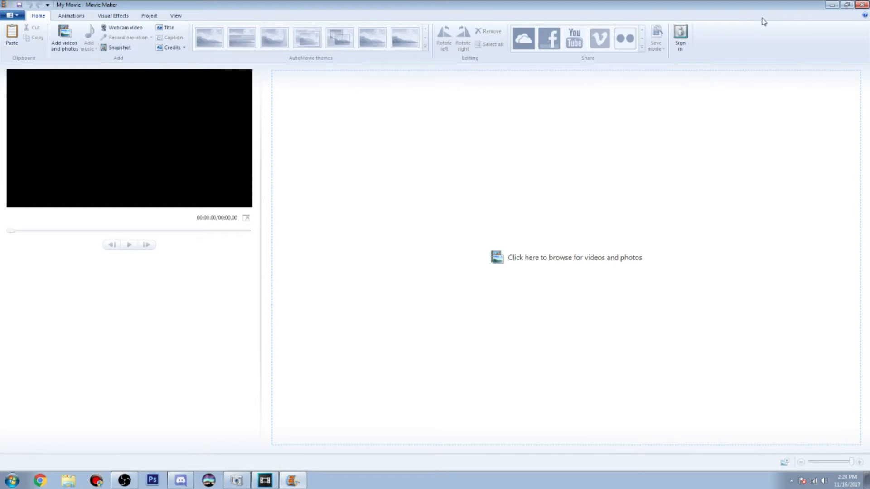
Shrink the Movie Maker window to uncover the desktop, shift the Video Example folder aside and open it
left_click_drag(719, 5, 710, 29)
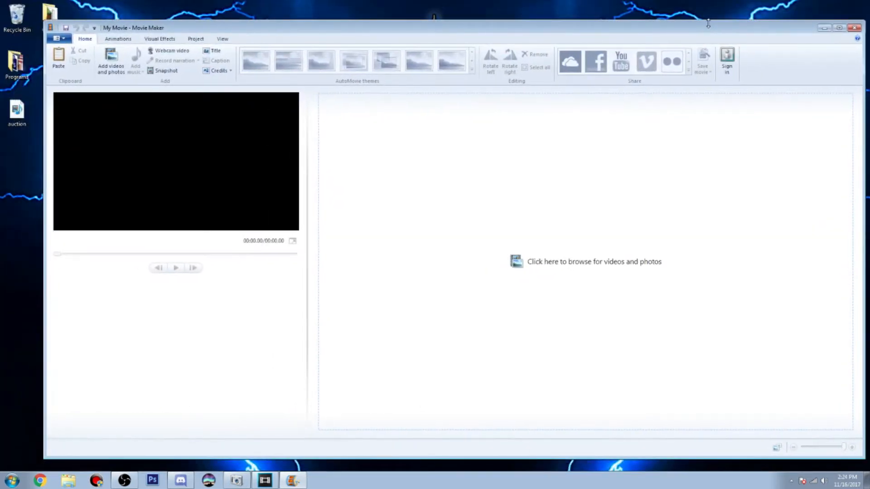
left_click_drag(43, 23, 228, 158)
left_click_drag(420, 168, 408, 117)
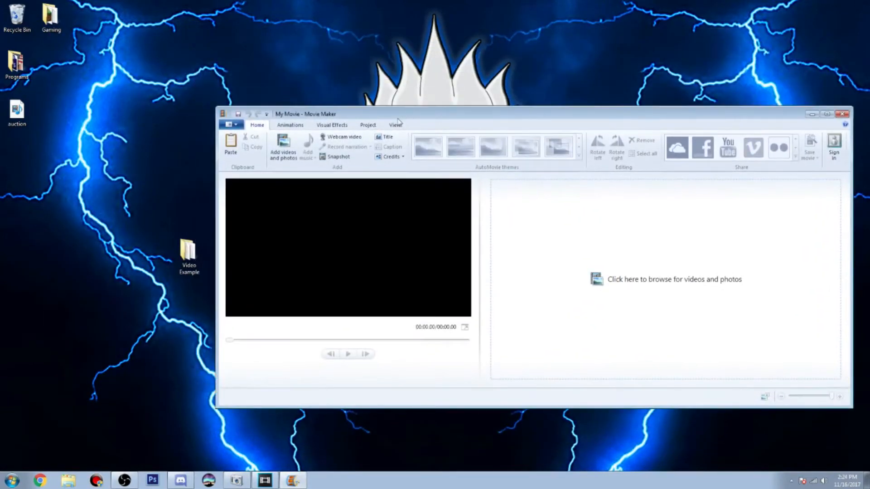
left_click_drag(189, 253, 56, 306)
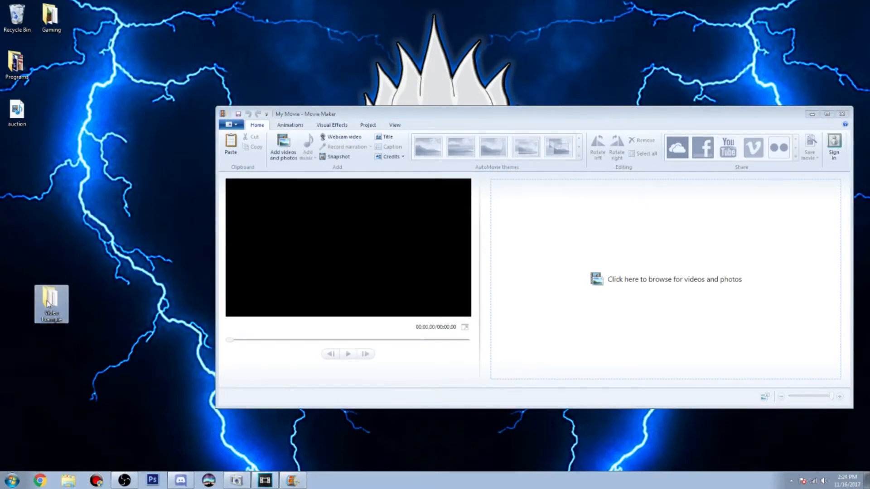
double_click(44, 307)
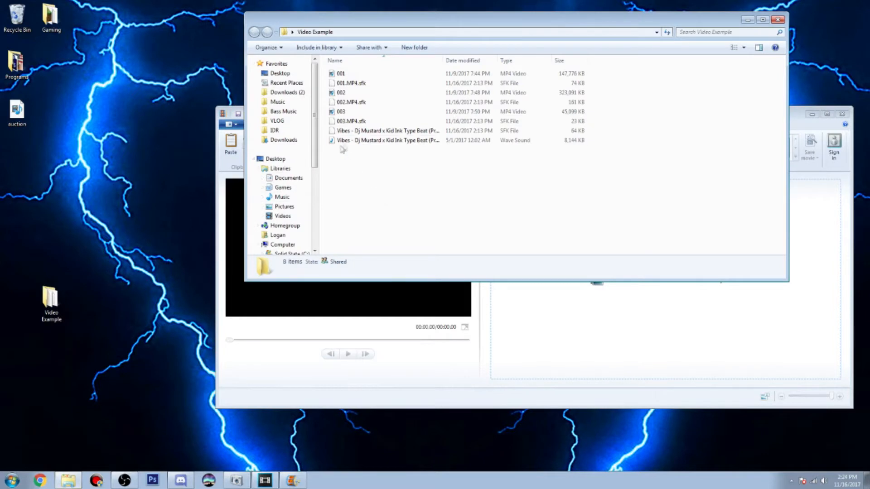
Delete the four SFK files from the Video Example folder, leaving the three MP4 clips and the WAV file
left_click(348, 125)
left_click(343, 84, "ctrl")
left_click(347, 102, "ctrl")
right_click(354, 131)
left_click(368, 207)
left_click(477, 254)
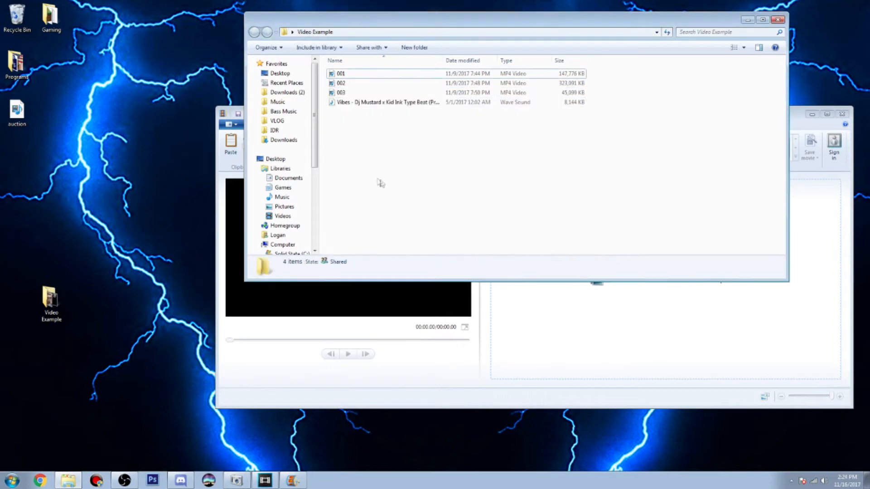
Switch the Video Example folder to large thumbnails and look through the three clips and the music file
left_click(340, 105)
key("ctrl+a")
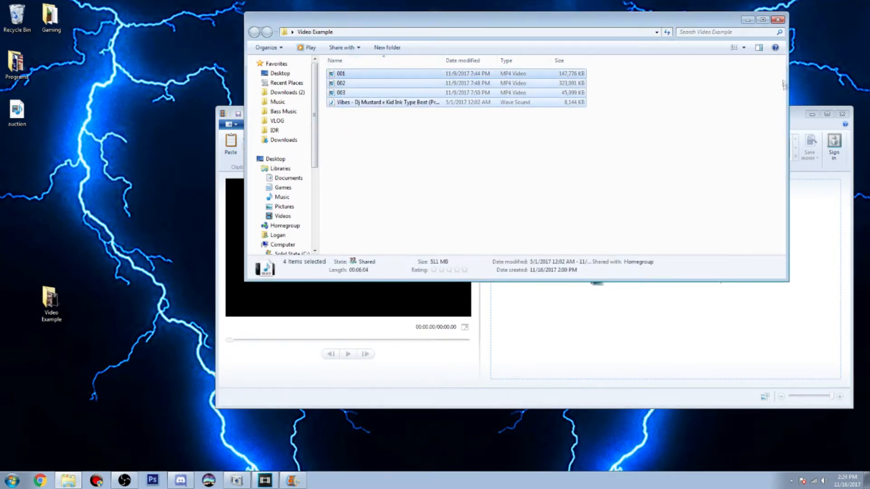
left_click(743, 50)
left_click(745, 28)
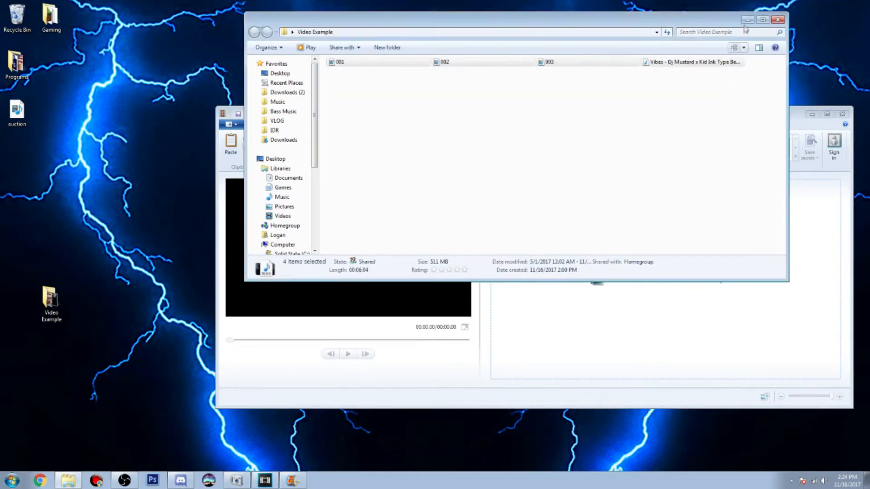
left_click(743, 47)
left_click(743, 16)
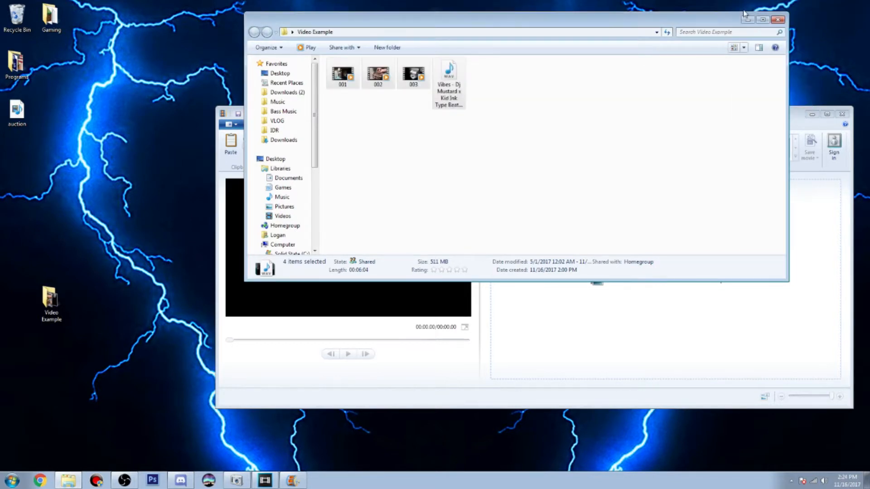
left_click(607, 79)
left_click(744, 47)
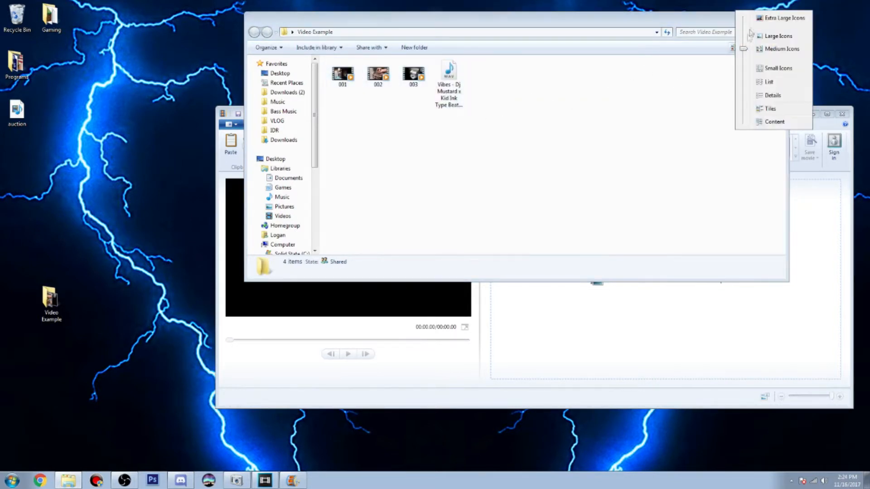
left_click(749, 36)
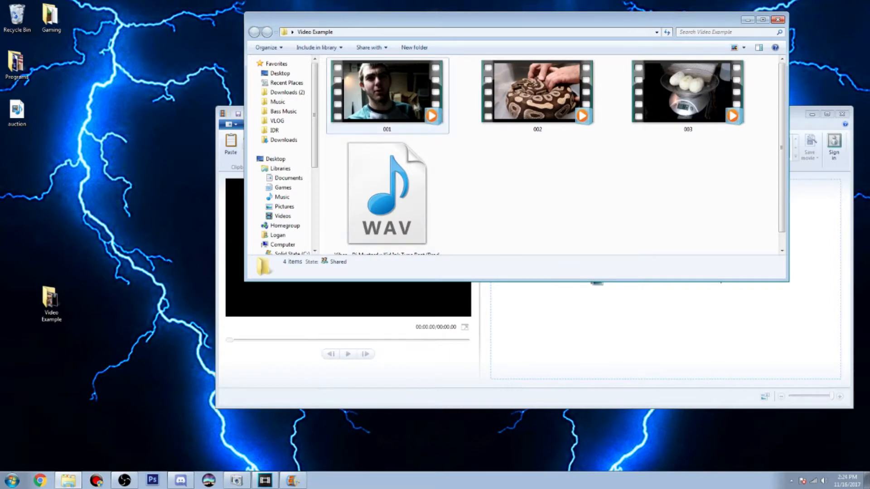
key("Right")
key("Right")
key("Right")
key("Right")
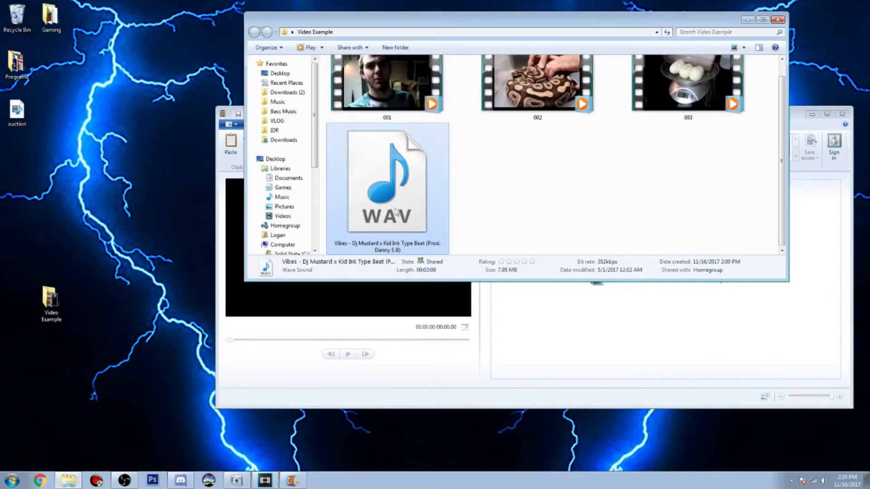
left_click(575, 190)
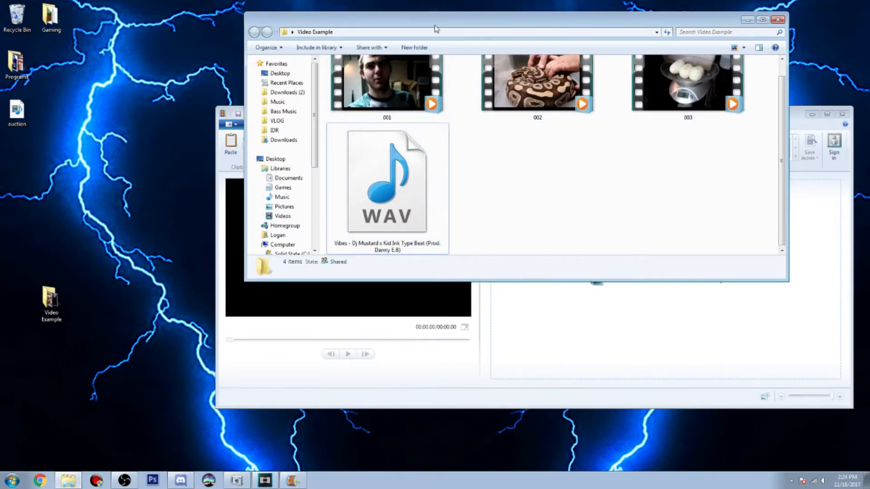
Add clip 001 from the Video Example folder to the empty movie project and maximize the Movie Maker window
left_click_drag(434, 29, 389, 46)
scroll(471, 217, "up", 1)
left_click(385, 132)
left_click_drag(386, 132, 524, 342)
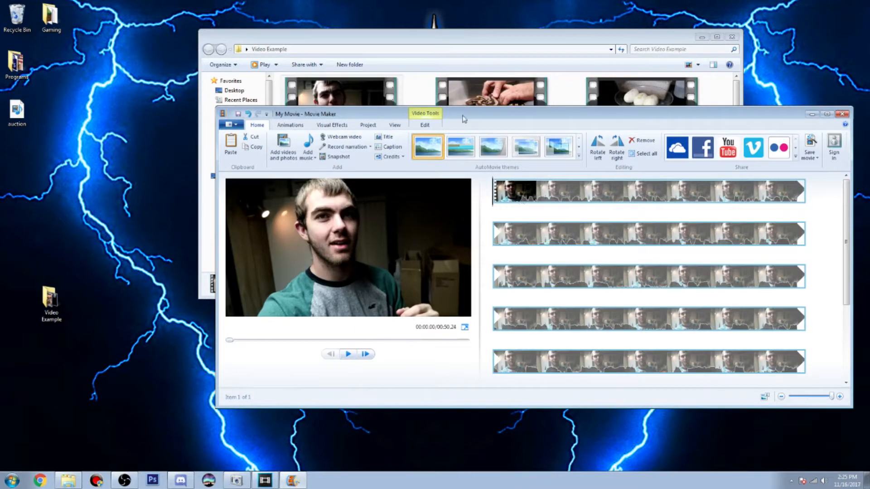
left_click_drag(463, 118, 383, 1)
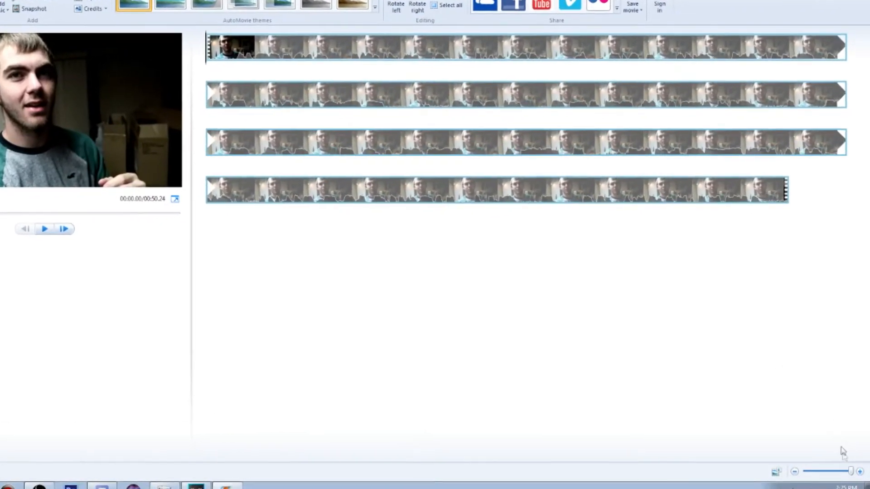
mouse_move(851, 471)
left_mouse_down()
mouse_move(827, 477)
mouse_move(849, 485)
left_mouse_up()
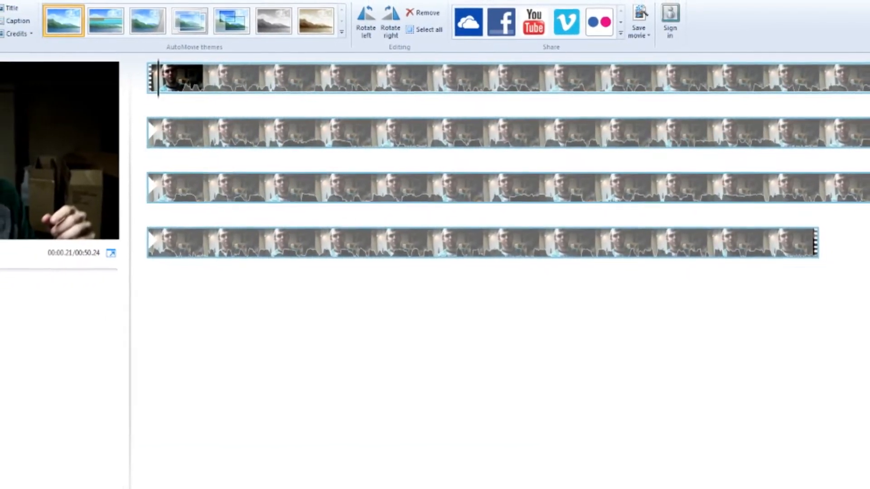
Trim clip 001 so it starts at the 0.46 s mark, and play back its new opening
left_click(6, 283)
left_click(6, 282)
left_click(7, 282)
left_click(6, 282)
left_click(6, 282)
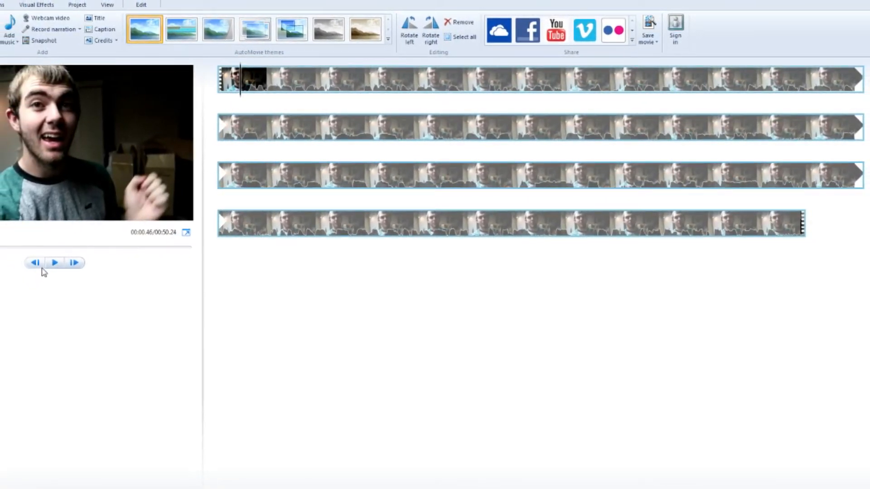
left_click(136, 5)
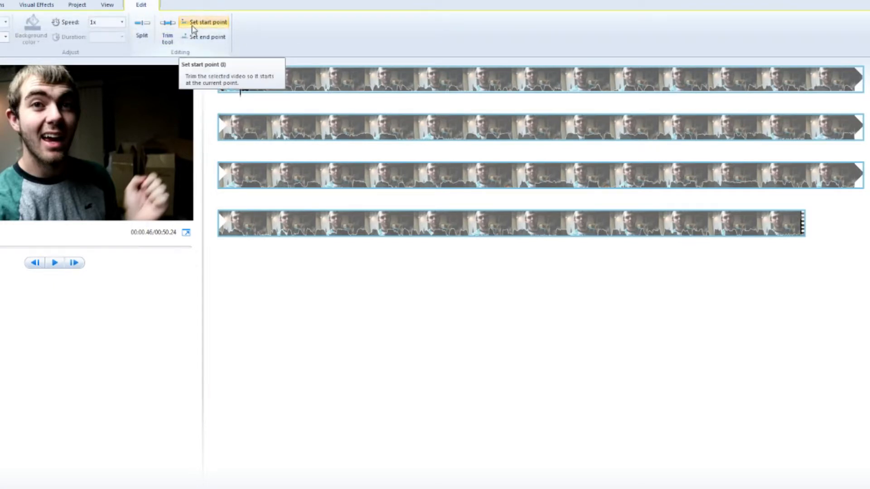
left_click(193, 28)
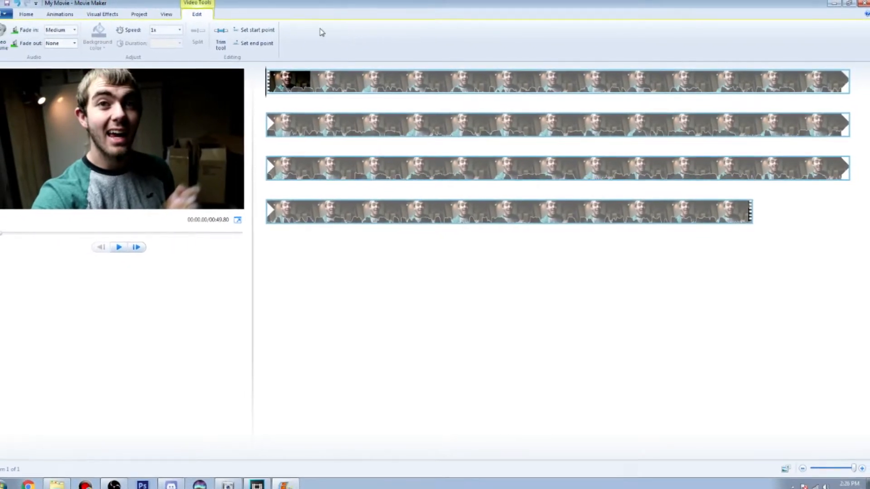
left_click(129, 245)
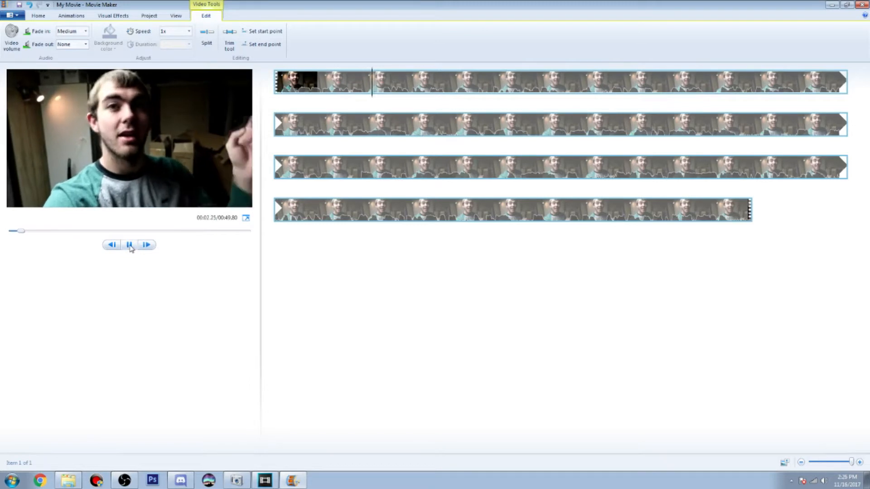
left_click(130, 245)
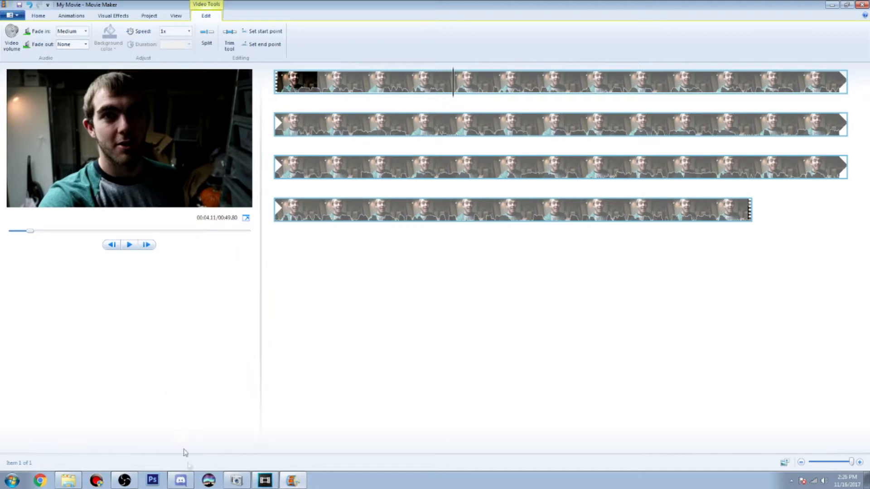
Add clip 002 from the Video Example folder after clip 001 on the timeline and preview part of it
left_click(68, 481)
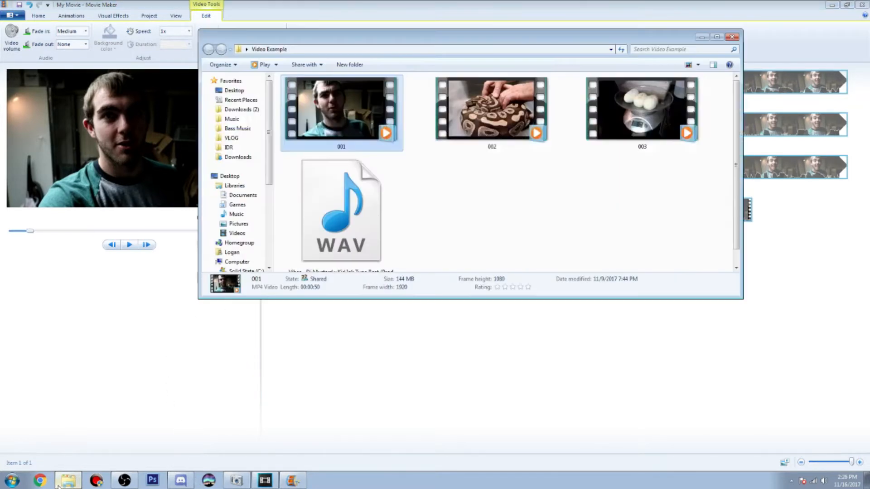
left_click_drag(492, 114, 768, 260)
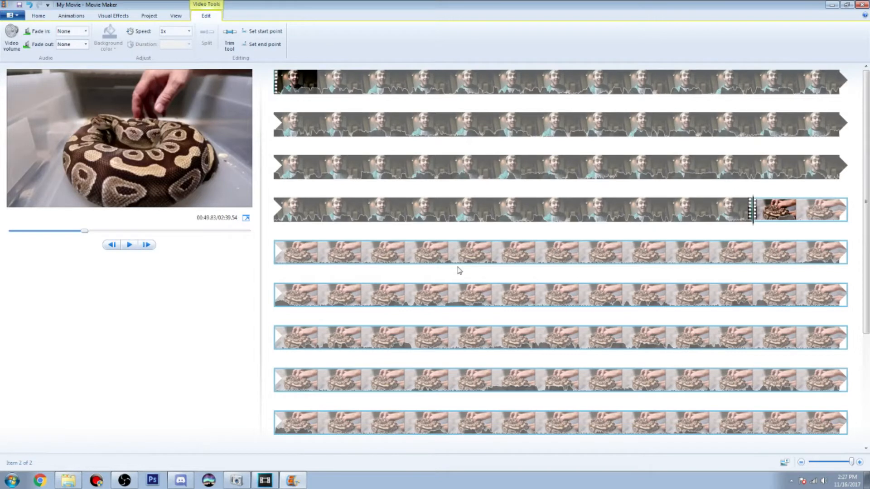
left_click(290, 260)
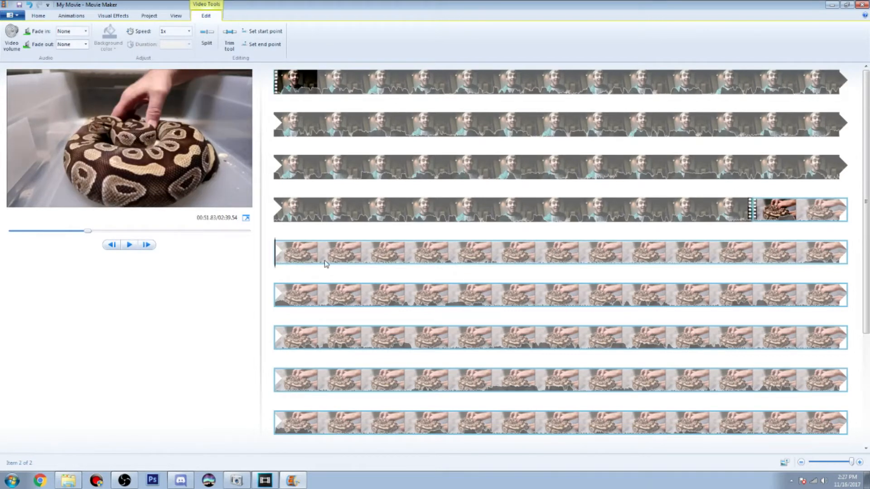
left_click(322, 261)
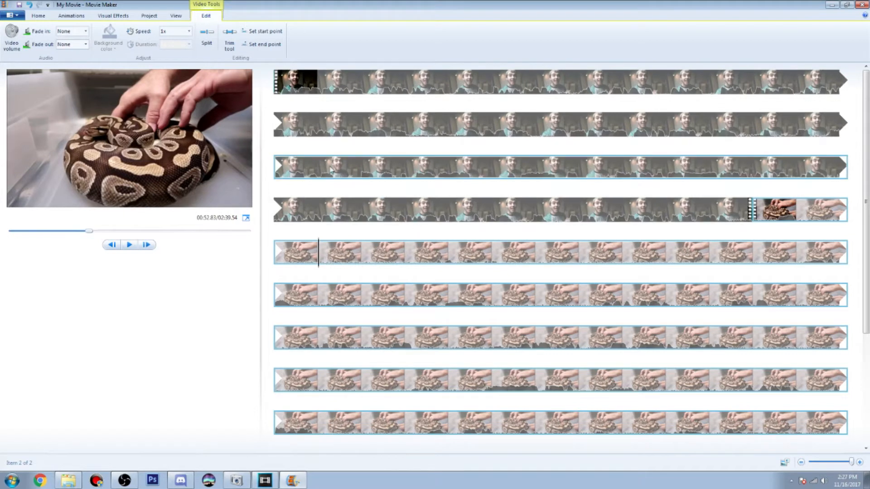
left_click(130, 246)
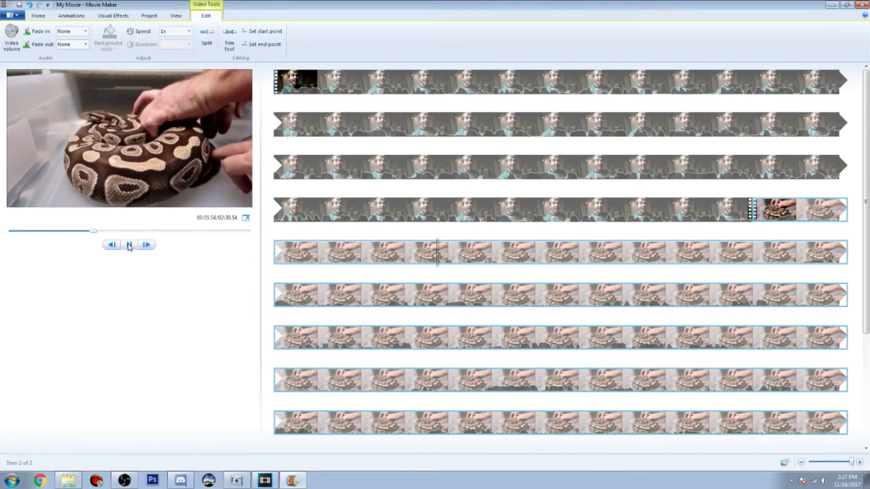
left_click(127, 248)
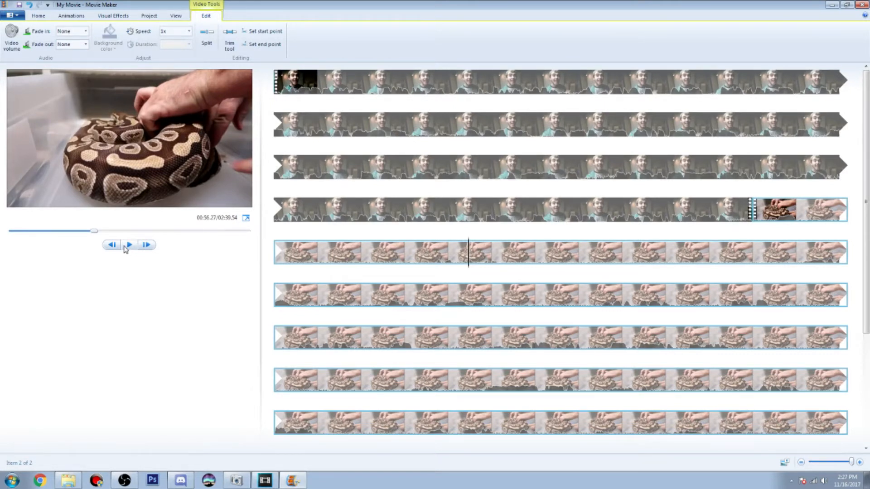
Add the Vibes WAV music file from the Video Example folder and align it with the beginning of the movie
left_click(68, 481)
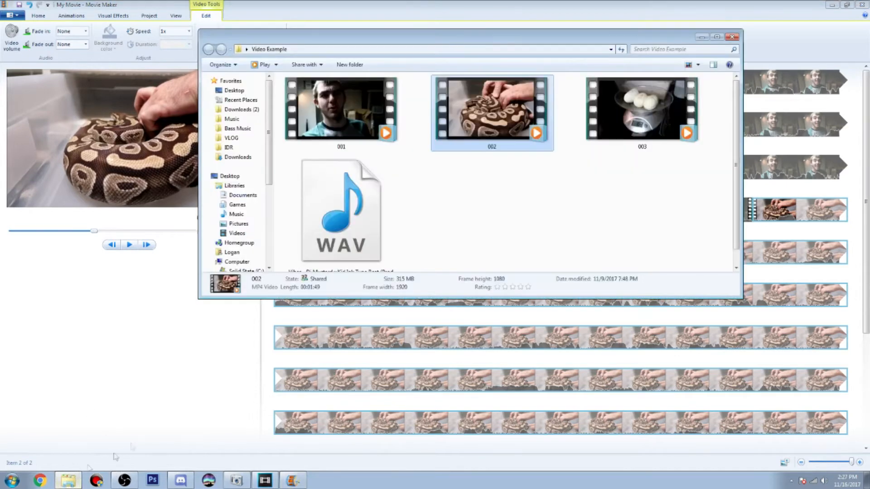
left_click(336, 227)
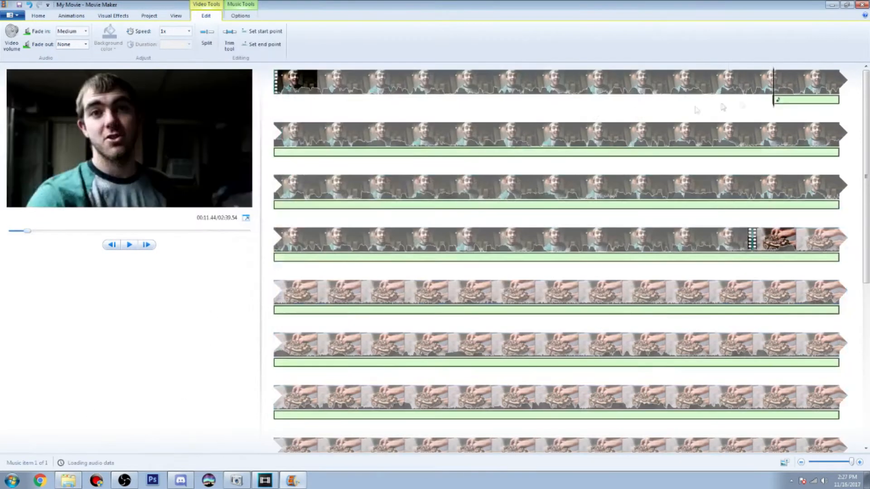
left_click_drag(706, 116, 276, 97)
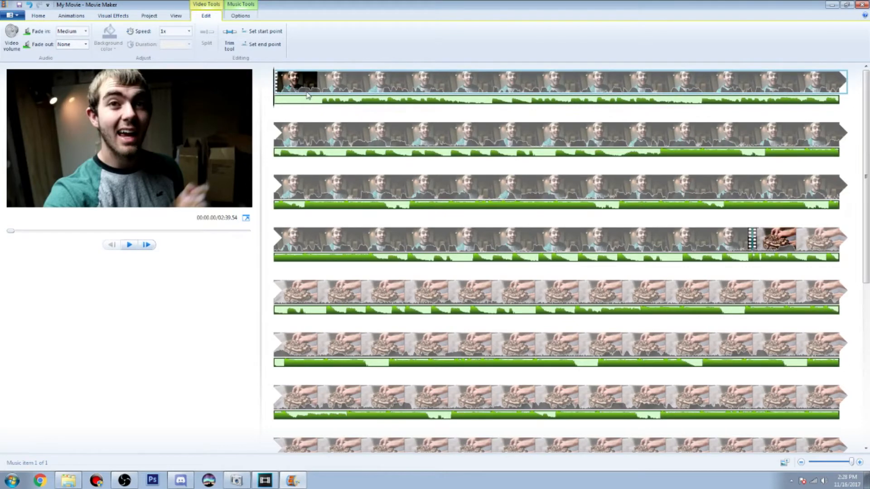
Trim the silent beginning of the music by setting its start point to 1.02 s, and set its fade-in to Slow
left_click(149, 246)
left_click(149, 246)
left_click(149, 246)
left_click(149, 246)
left_click(149, 246)
left_click(149, 246)
left_click(150, 246)
left_click(149, 246)
left_click(149, 246)
left_click(149, 246)
left_click(149, 246)
left_click(149, 246)
left_click(149, 246)
left_click(149, 246)
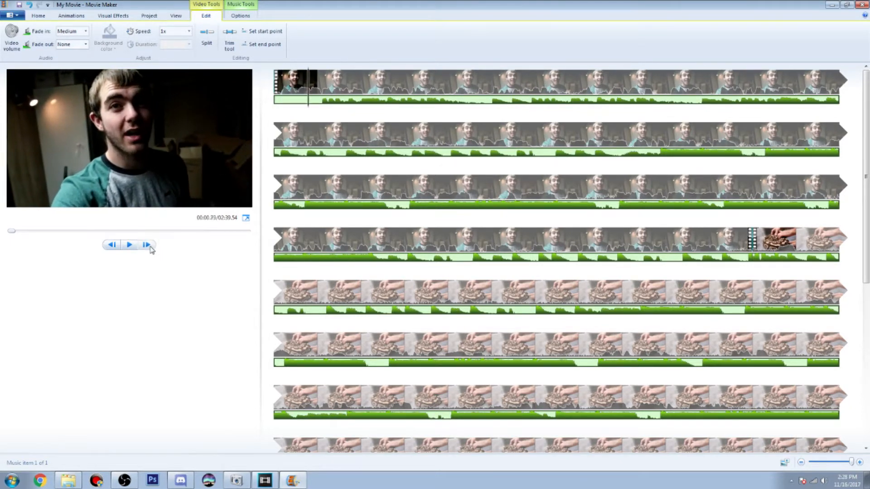
left_click(149, 246)
left_click(150, 246)
left_click(149, 246)
left_click(149, 246)
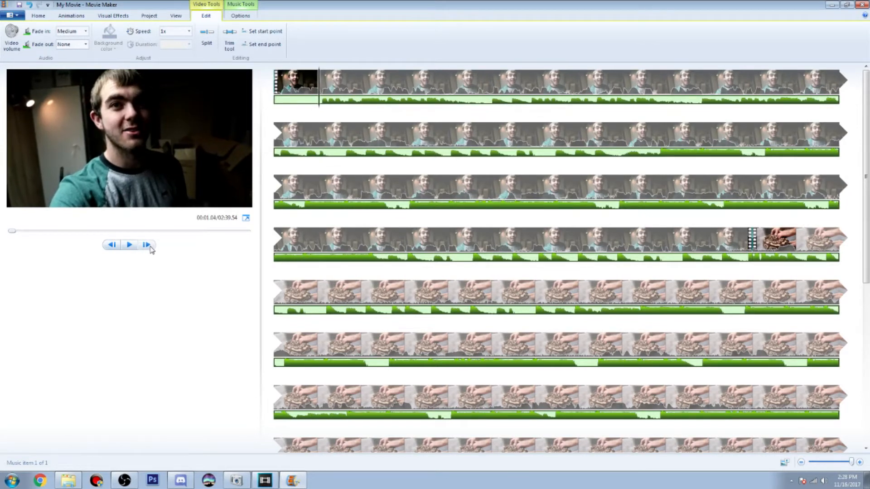
left_click(241, 15)
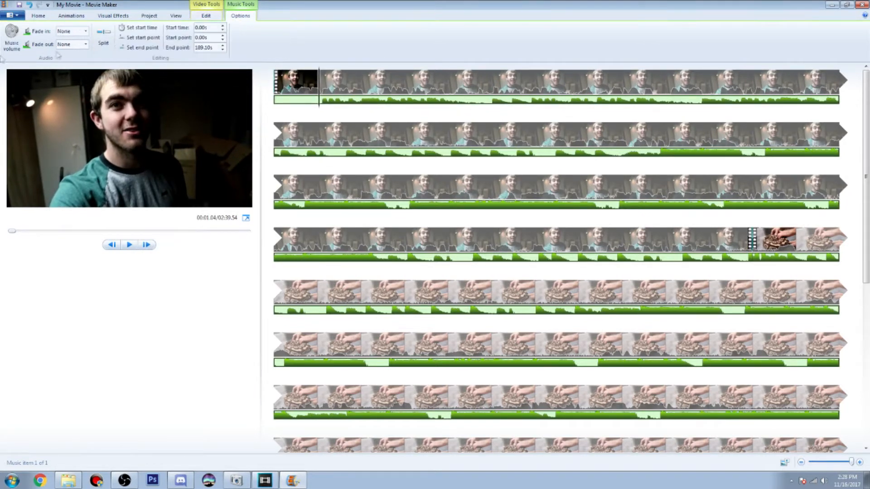
left_click(142, 38)
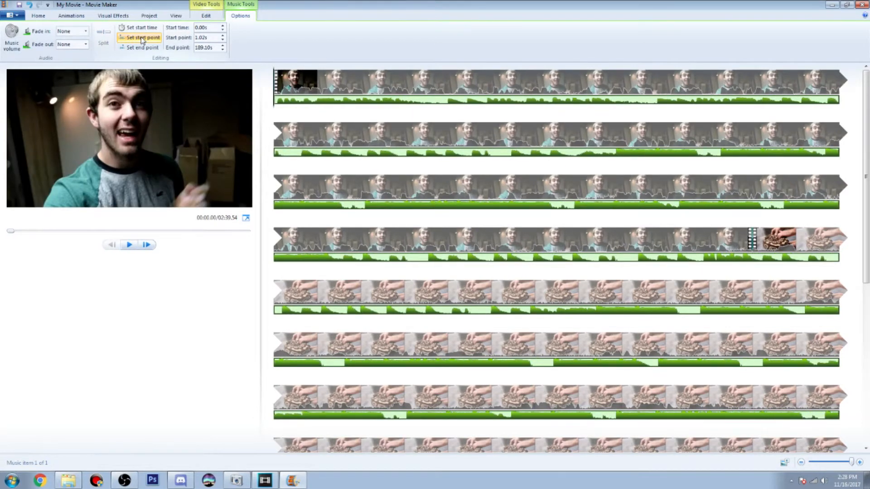
left_click(85, 31)
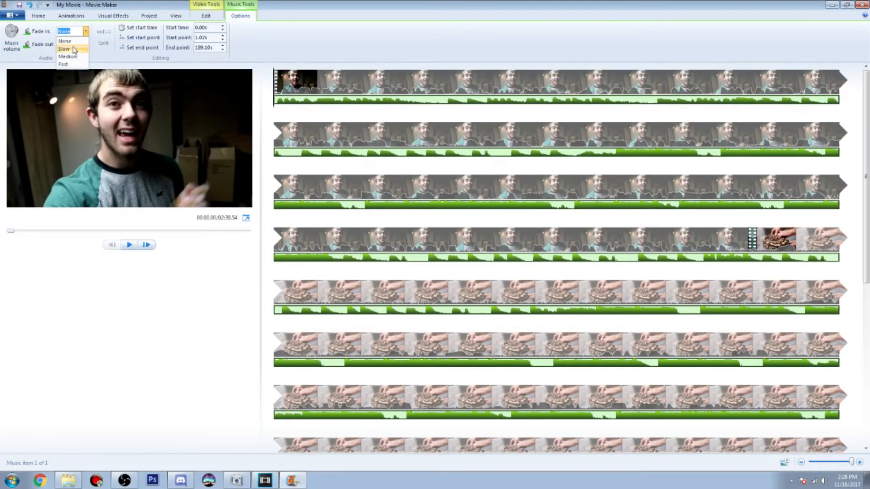
left_click(75, 49)
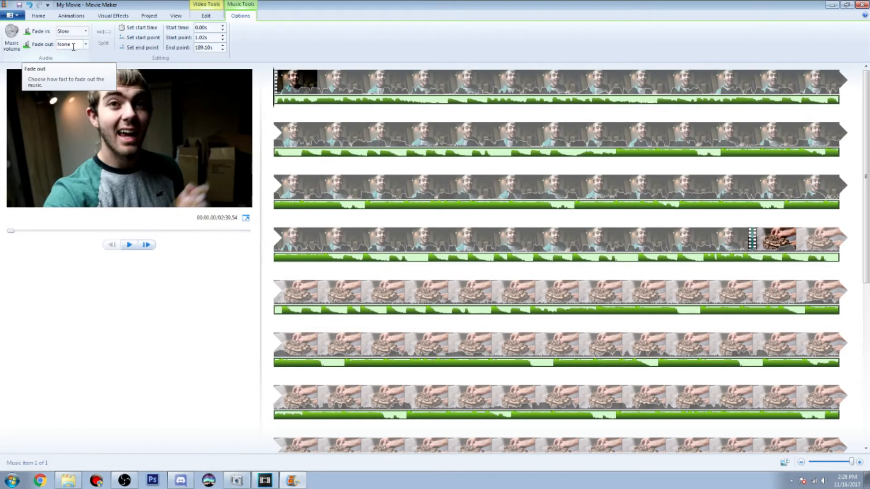
Set the first clip's audio fade-in to Medium and its audio fade-out to Fast
left_click(206, 15)
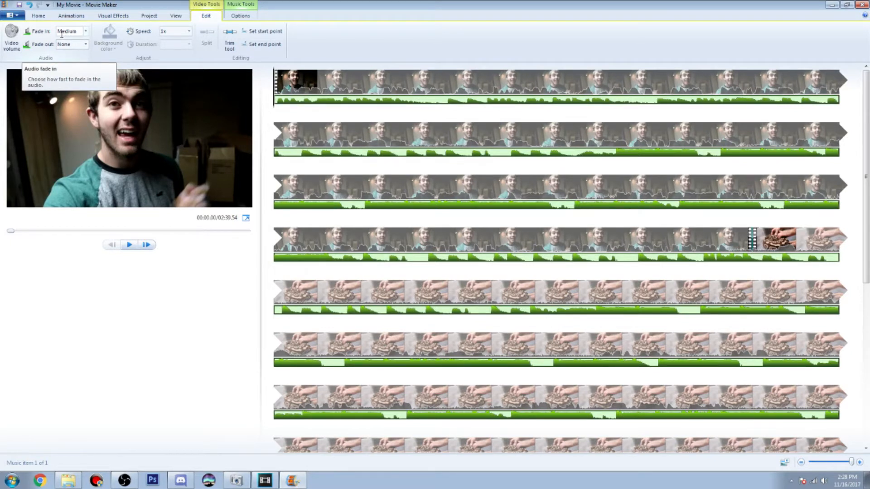
left_click(85, 31)
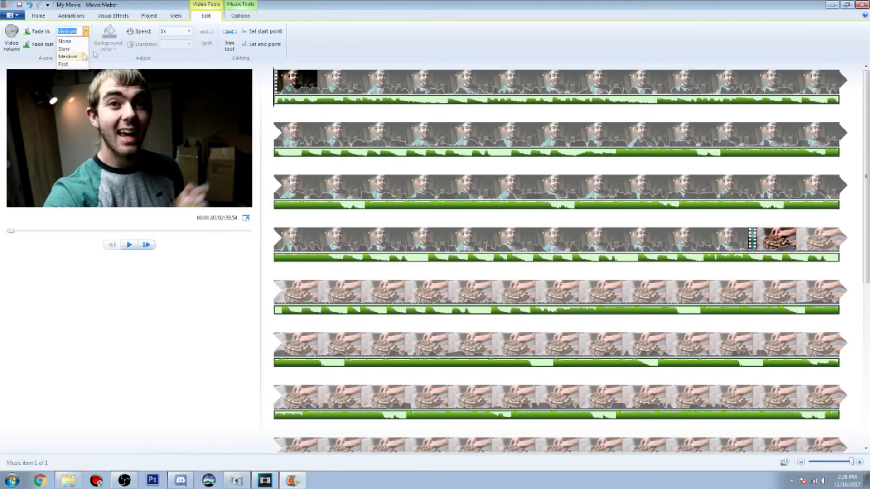
left_click(84, 56)
left_click(85, 44)
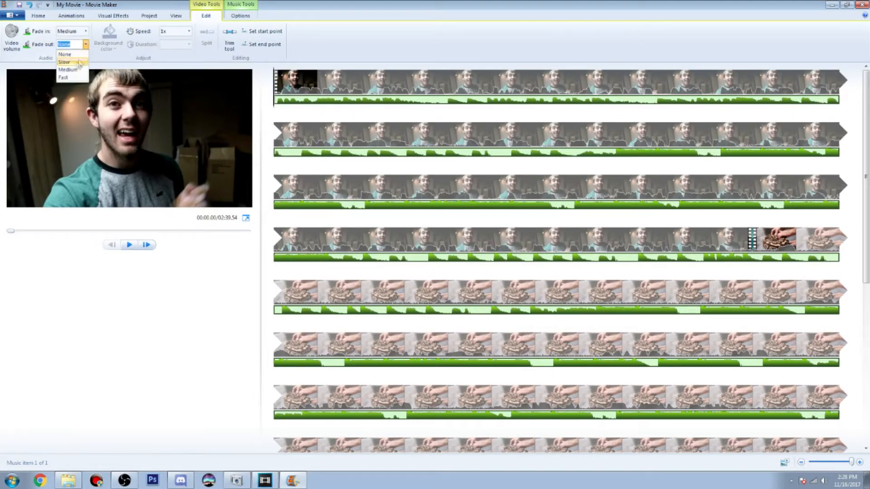
left_click(67, 77)
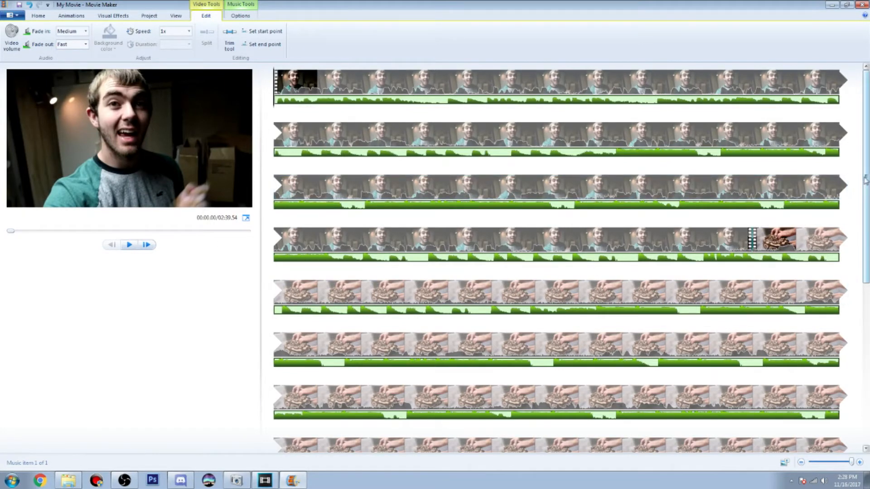
Play back a short part of the second clip from about 56.8 s and look over the rest of the timeline
scroll(725, 184, "down", 2)
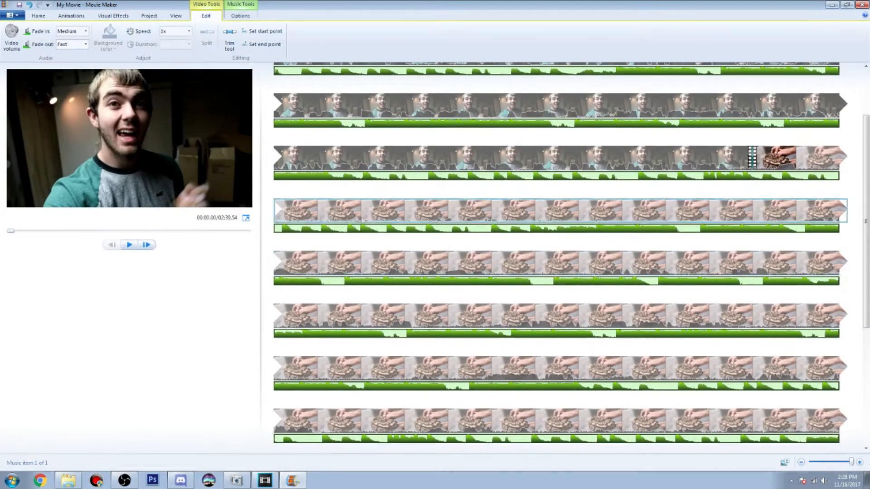
left_click(493, 213)
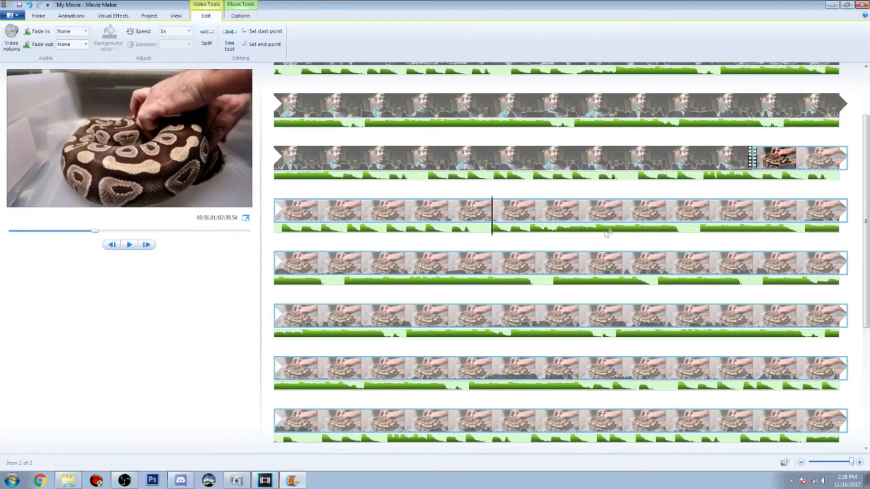
left_click(130, 245)
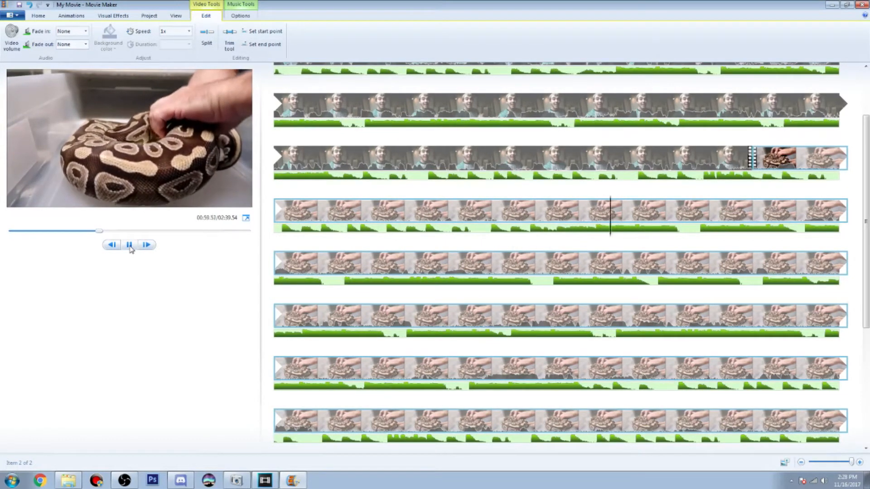
left_click(130, 246)
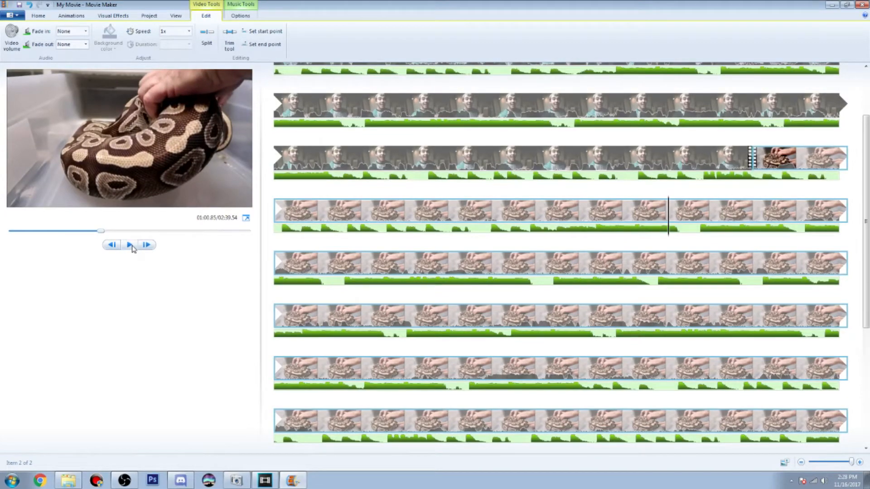
scroll(354, 232, "down", 8)
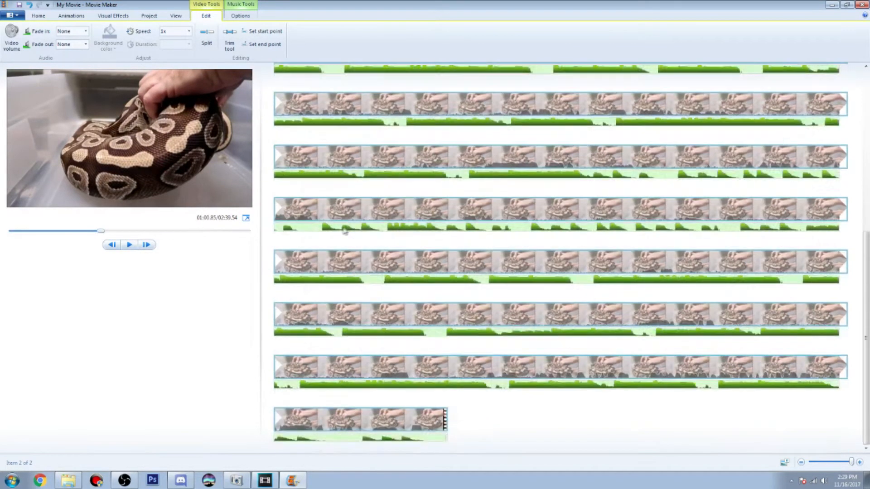
scroll(342, 231, "up", 8)
scroll(339, 231, "up", 1)
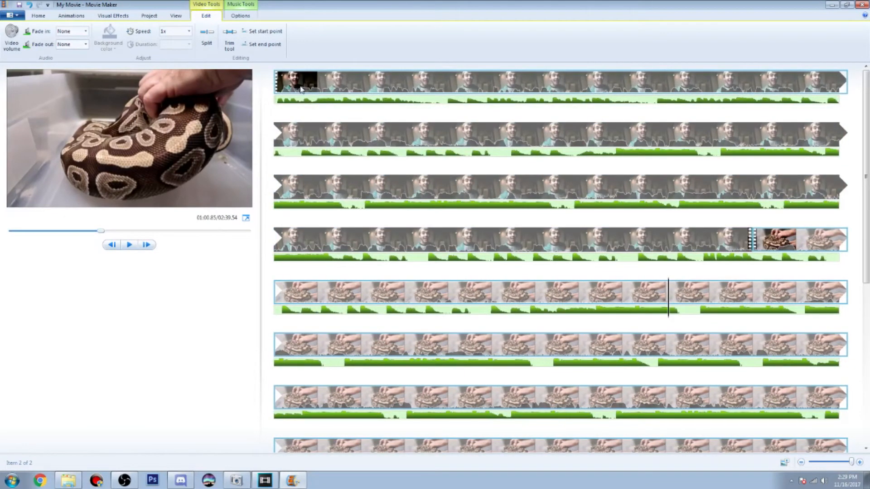
Play back the movie's opening and a section from about 27.9 s to judge the music against the clip's sound
left_click(280, 89)
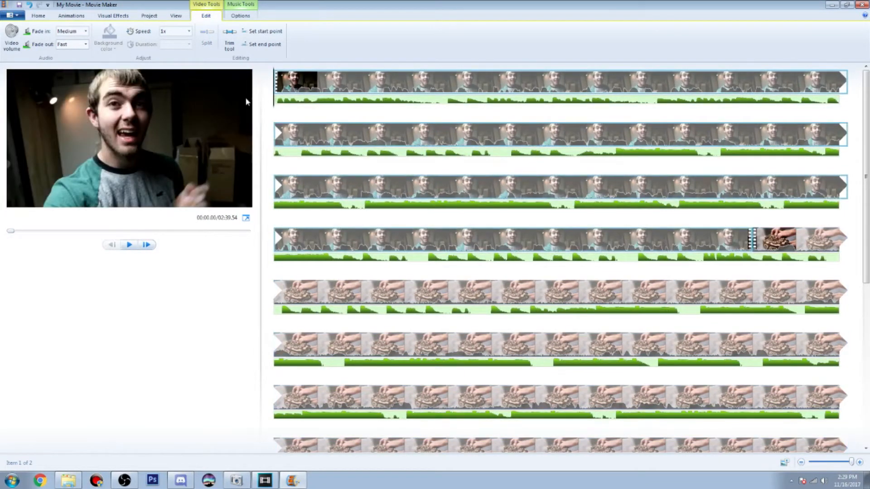
left_click(137, 245)
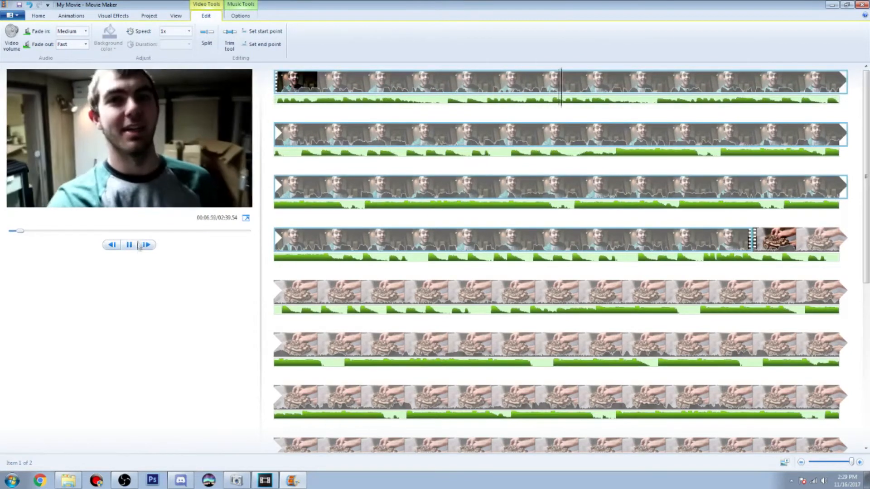
left_click(129, 246)
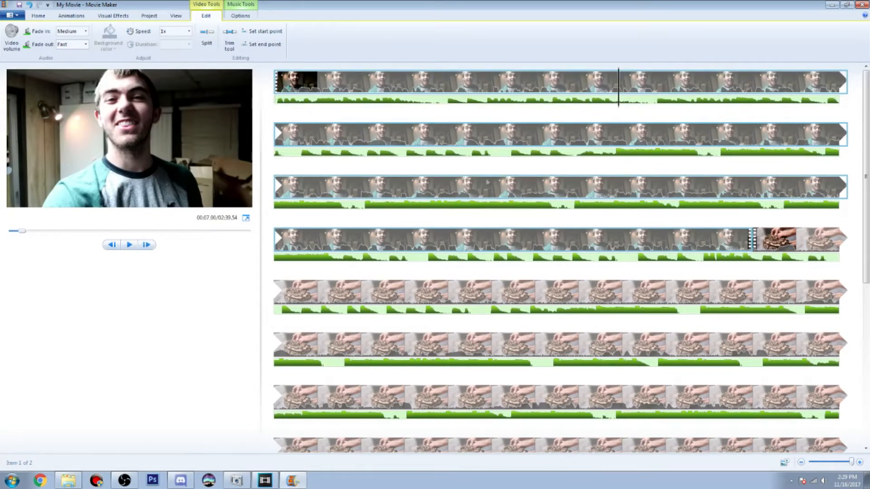
left_click(363, 195)
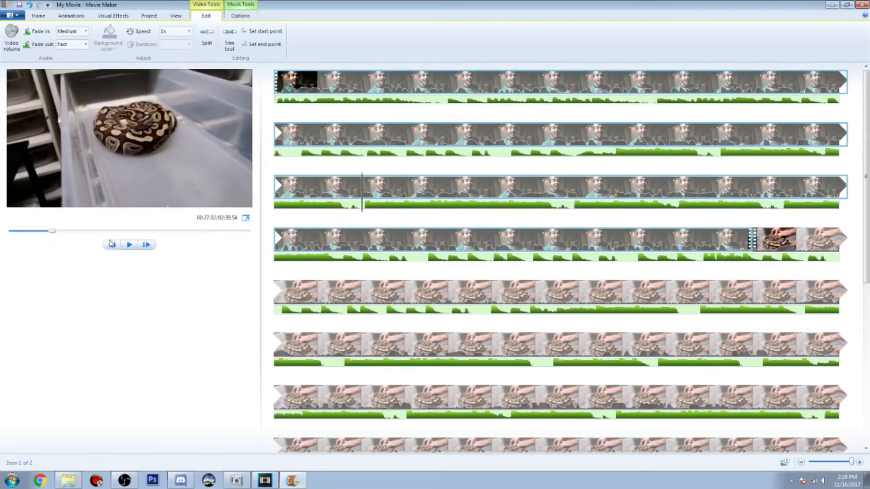
left_click(127, 245)
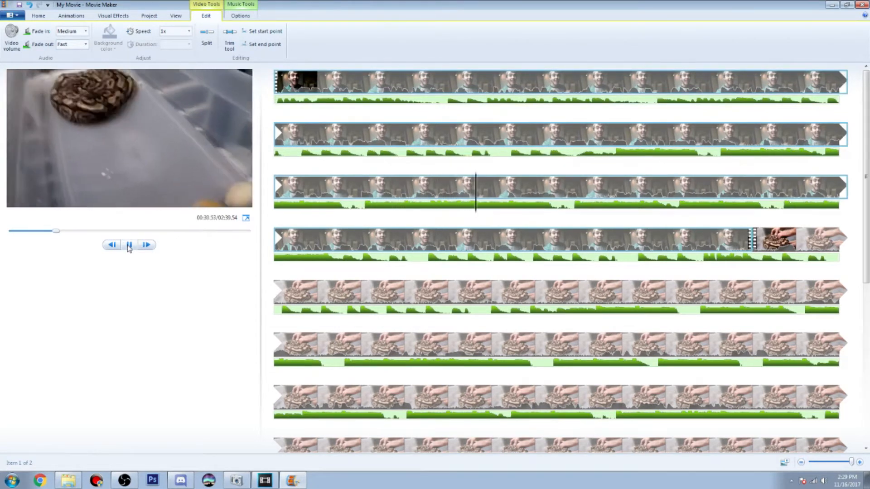
left_click(129, 245)
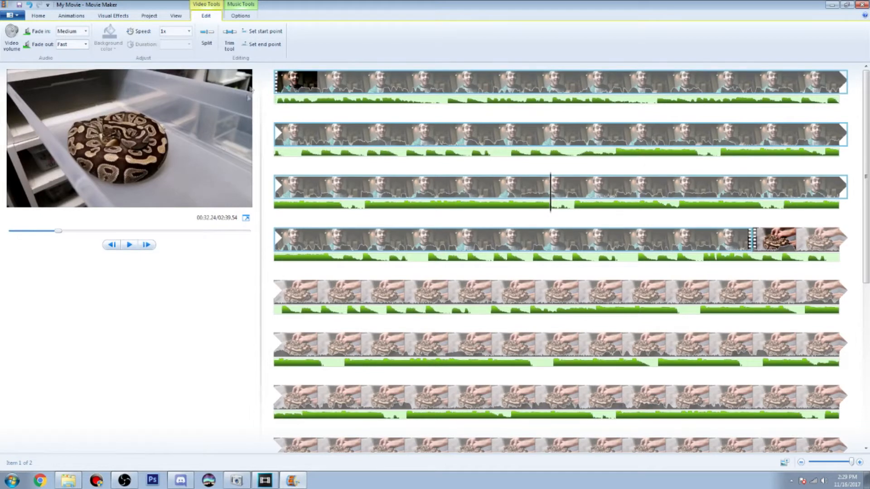
Lower the music volume to a small fraction of its range, fine-tuning it while playing the movie from about 27.9 s
left_click(241, 18)
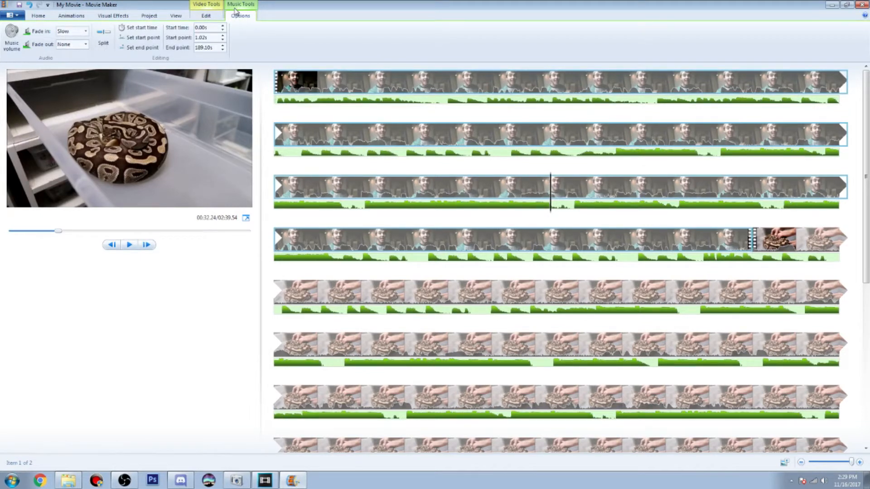
left_click(12, 37)
left_click_drag(34, 63, 23, 65)
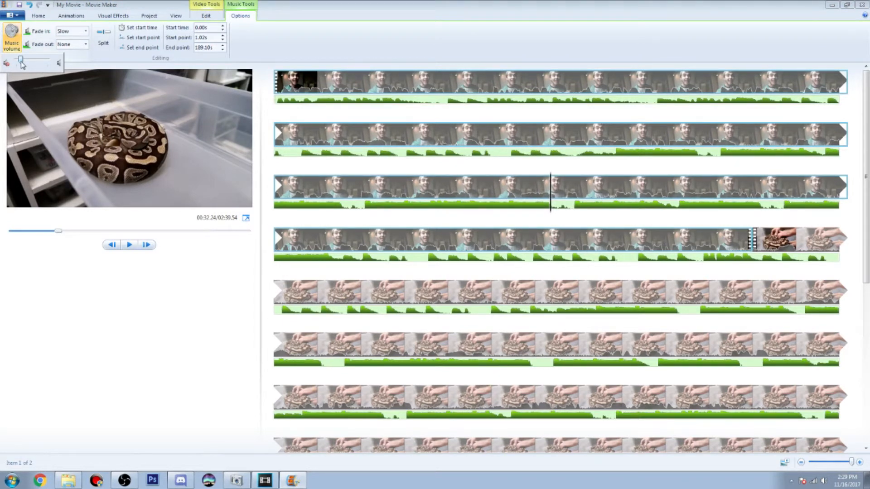
left_click(362, 206)
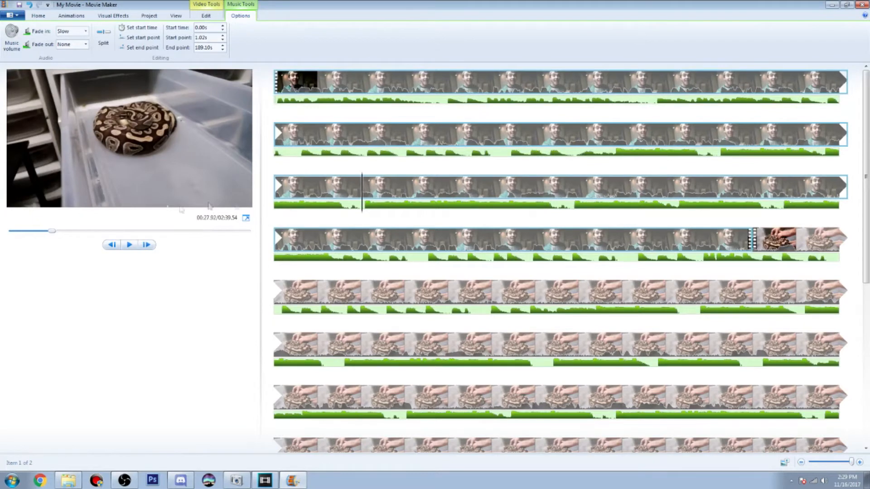
left_click(129, 245)
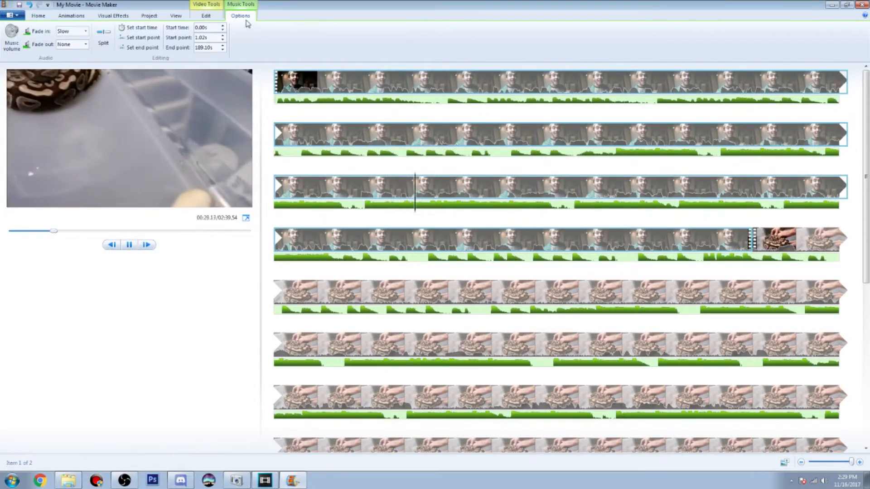
left_click(12, 39)
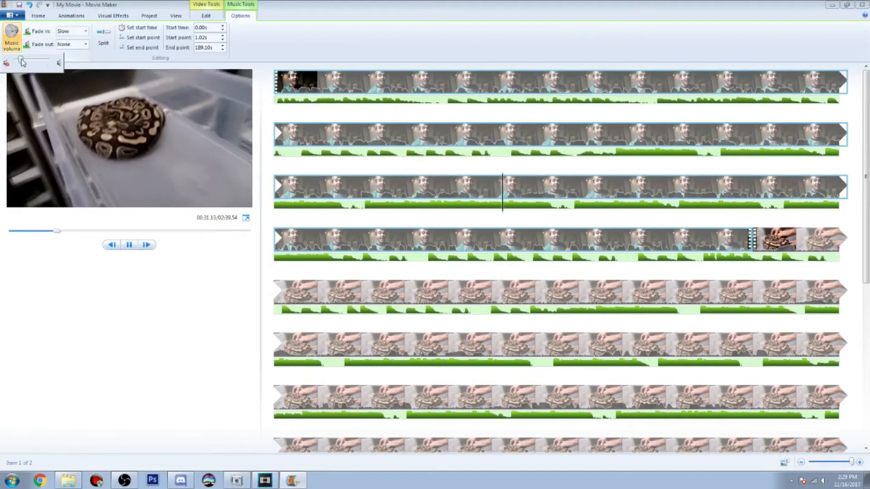
left_click_drag(21, 59, 19, 60)
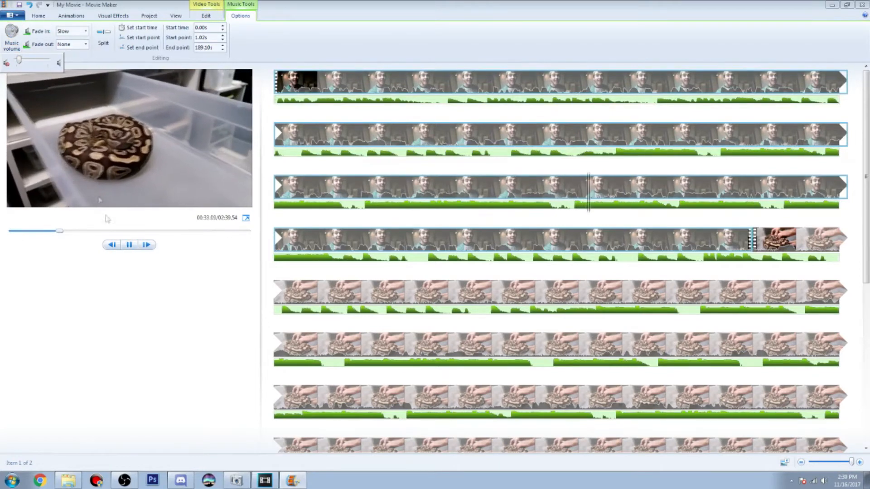
left_click_drag(20, 62, 21, 62)
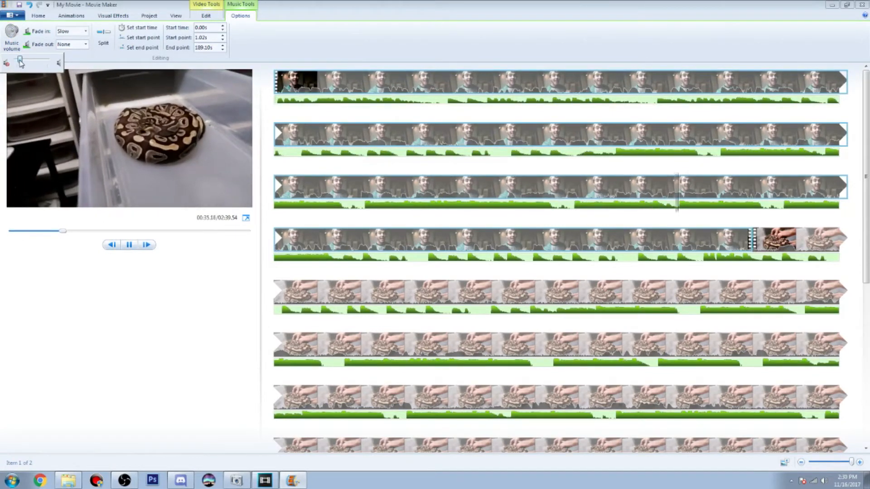
left_click(128, 247)
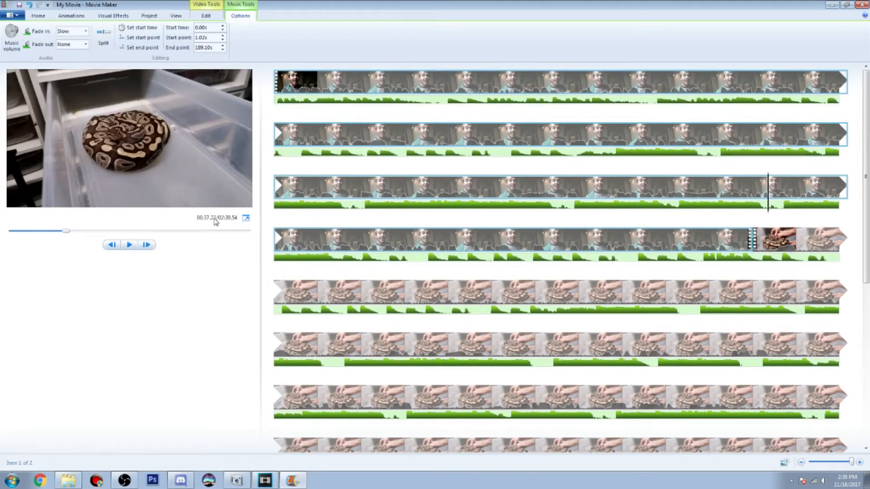
Apply the first transition of the Dissolves group to the start of the first clip and play back the opening
left_click(287, 80)
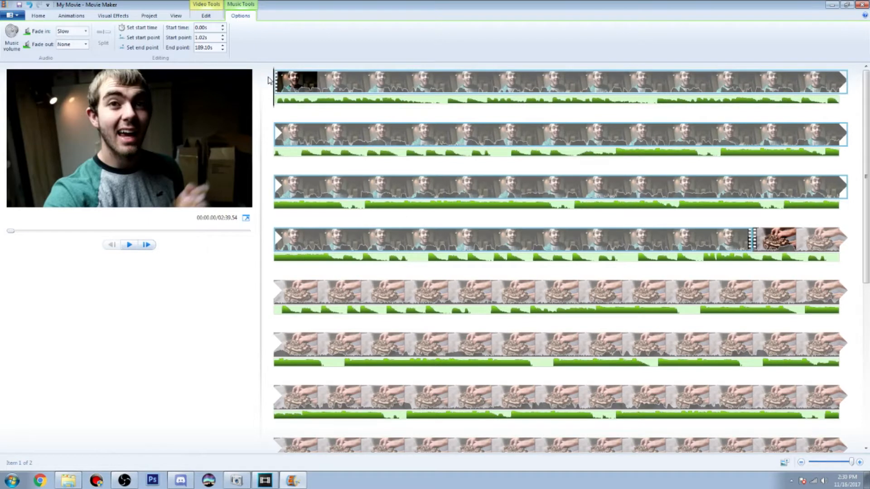
left_click(60, 17)
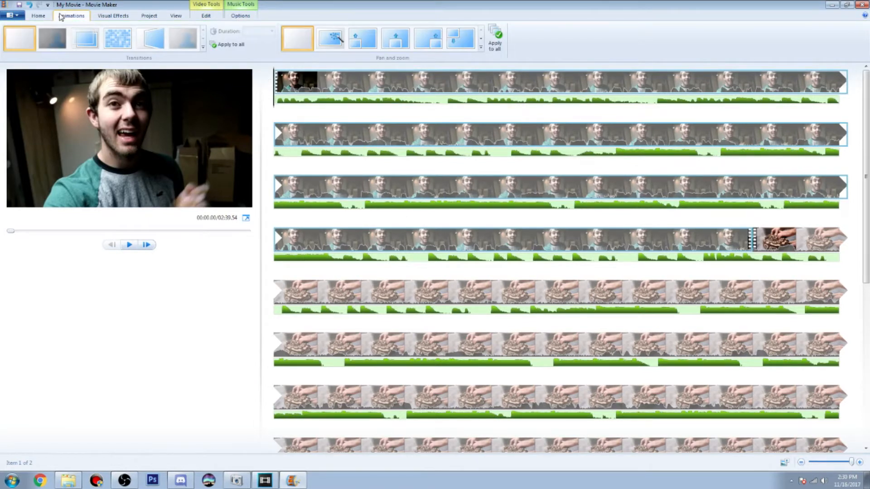
left_click(203, 49)
left_click(202, 91)
left_click(202, 91)
left_click(203, 91)
left_click(19, 86)
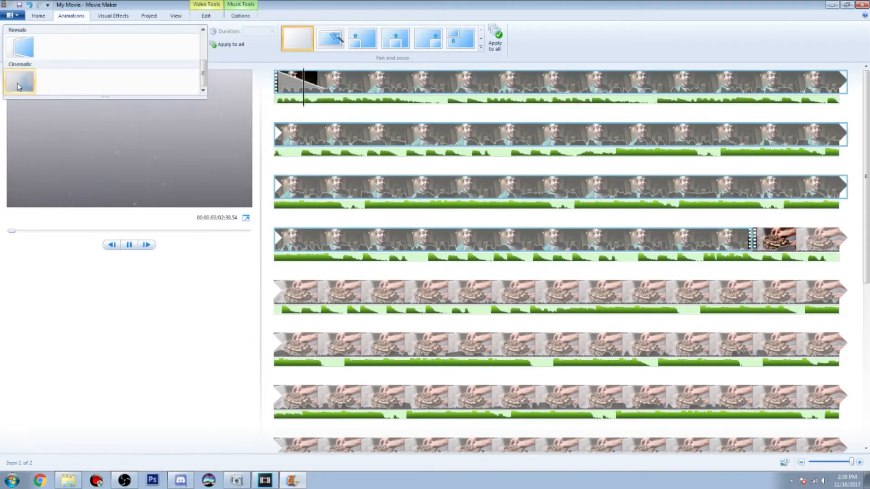
left_click_drag(203, 74, 203, 43)
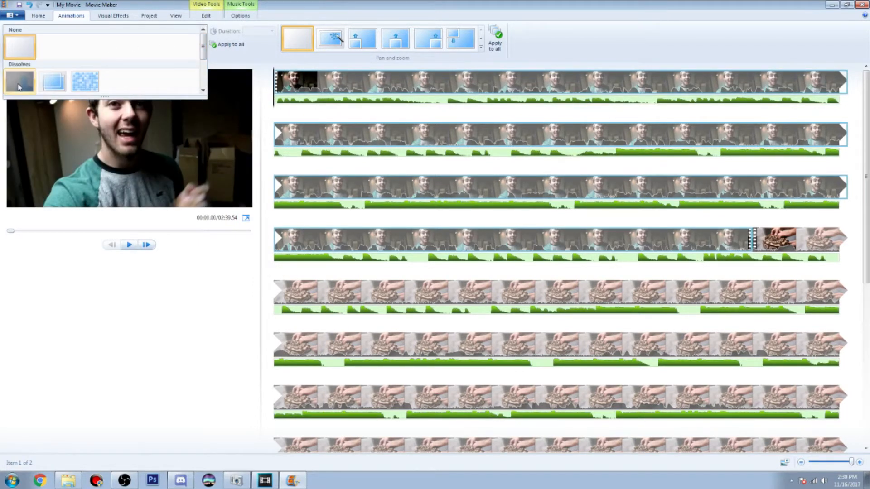
left_click(14, 83)
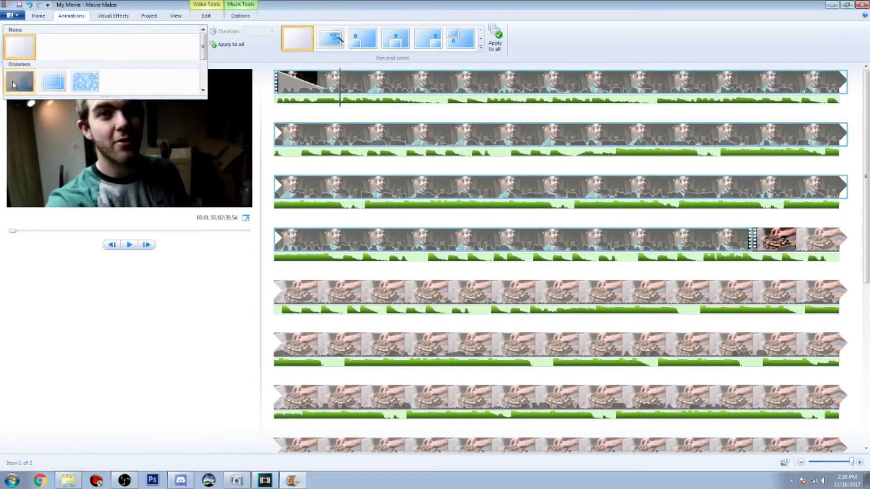
left_click(12, 81)
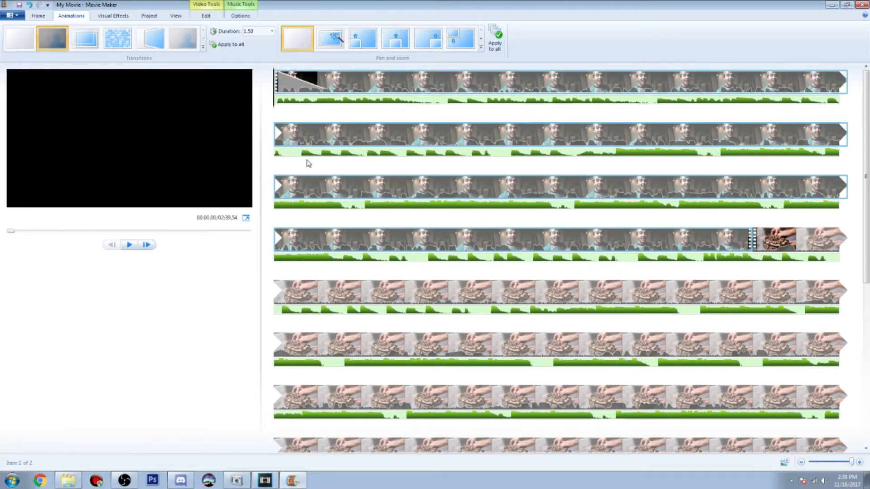
left_click(130, 246)
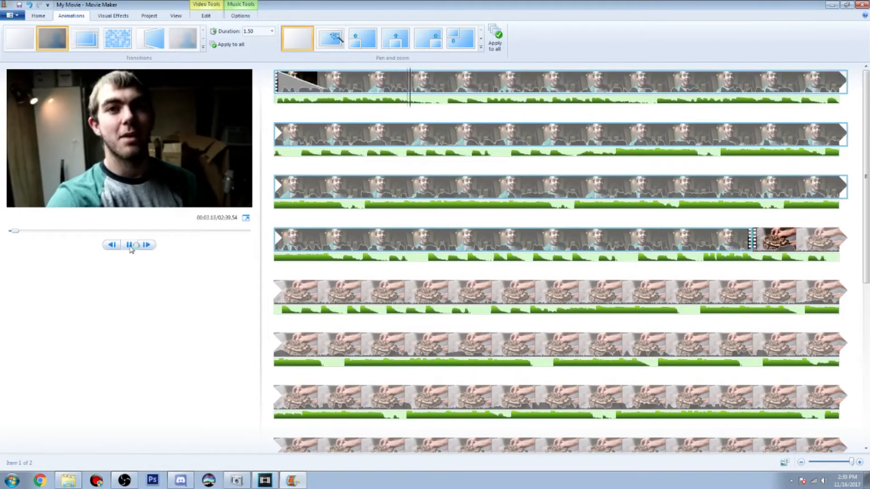
left_click(129, 246)
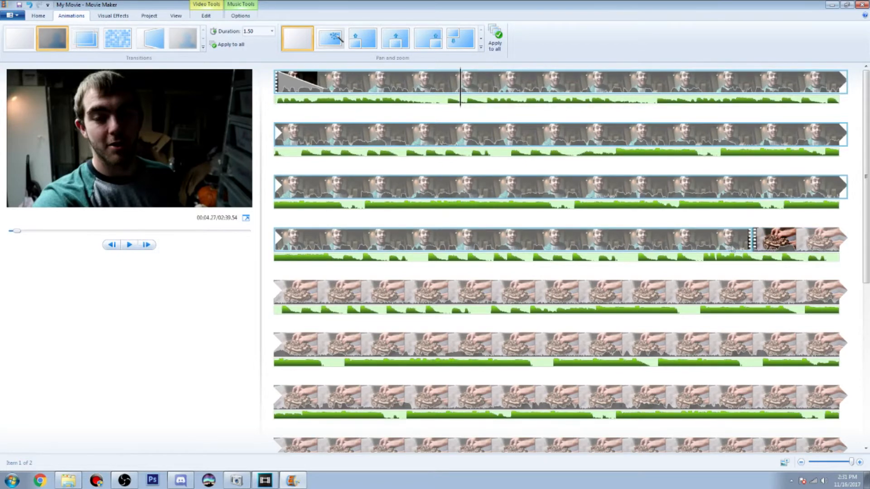
Play back the cut from the first clip to the second, starting about 49 s into the movie
left_click(767, 244)
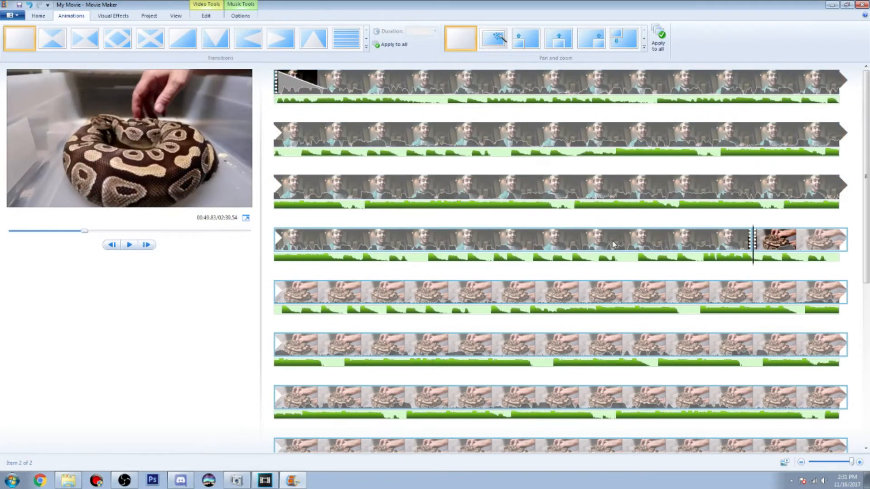
left_click(712, 246)
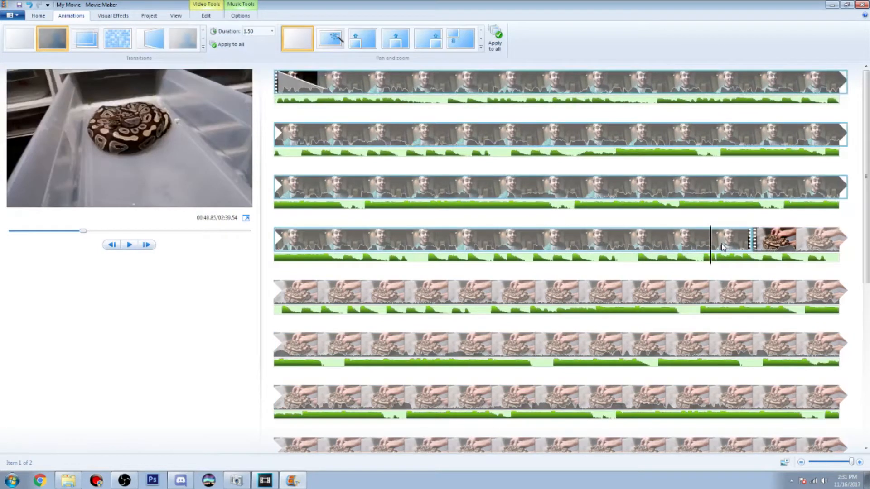
left_click(134, 245)
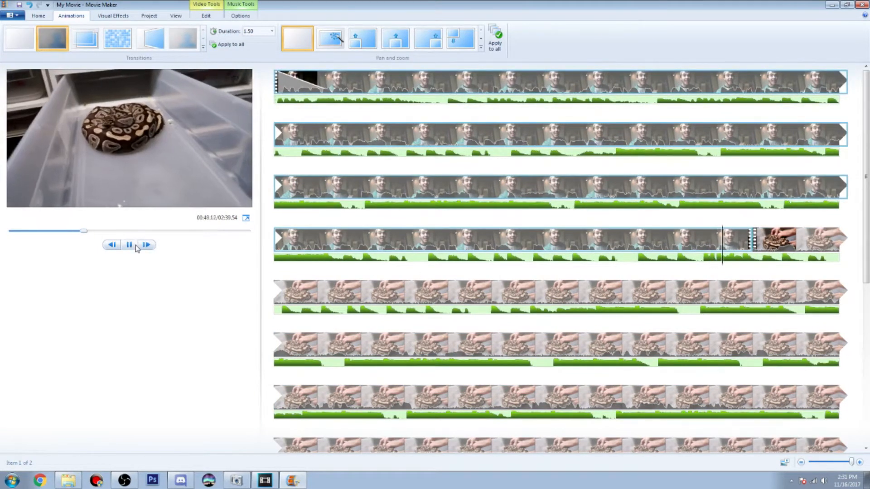
left_click(130, 246)
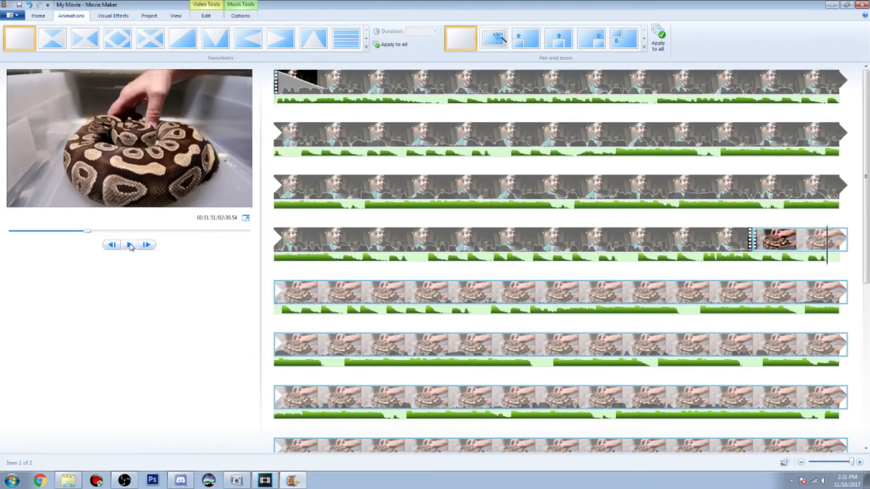
Trim about half a second off the beginning of the second clip by setting its start point at 50.33 s in the movie
left_click(754, 246)
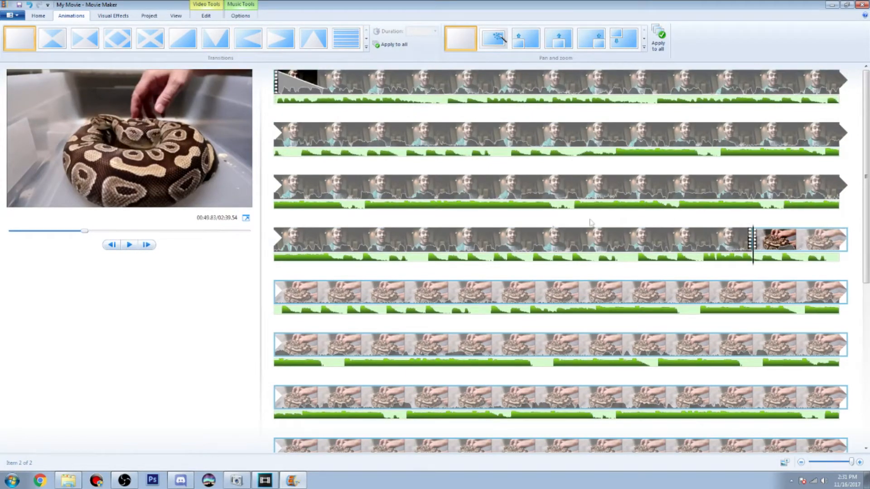
left_click(148, 246)
left_click(148, 246)
left_click(148, 246)
left_click(148, 246)
left_click(149, 247)
left_click(149, 247)
left_click(148, 247)
left_click(149, 247)
left_click(148, 247)
left_click(149, 246)
left_click(149, 246)
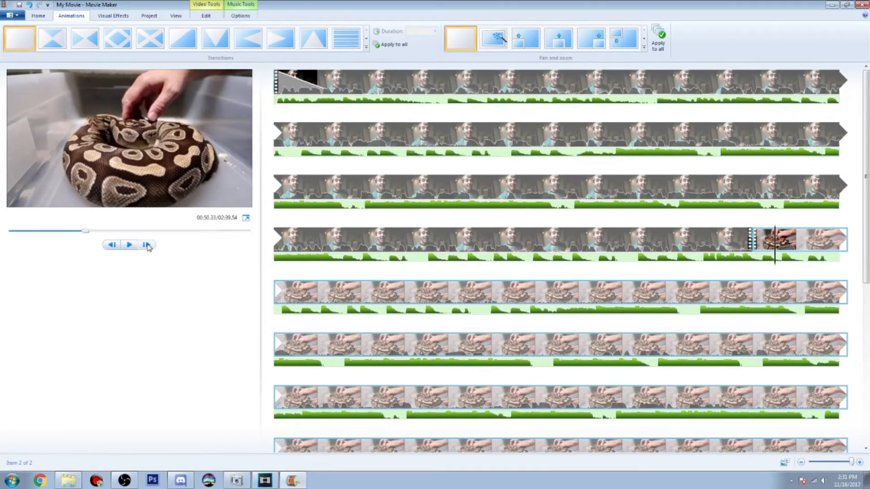
left_click(206, 15)
left_click(263, 31)
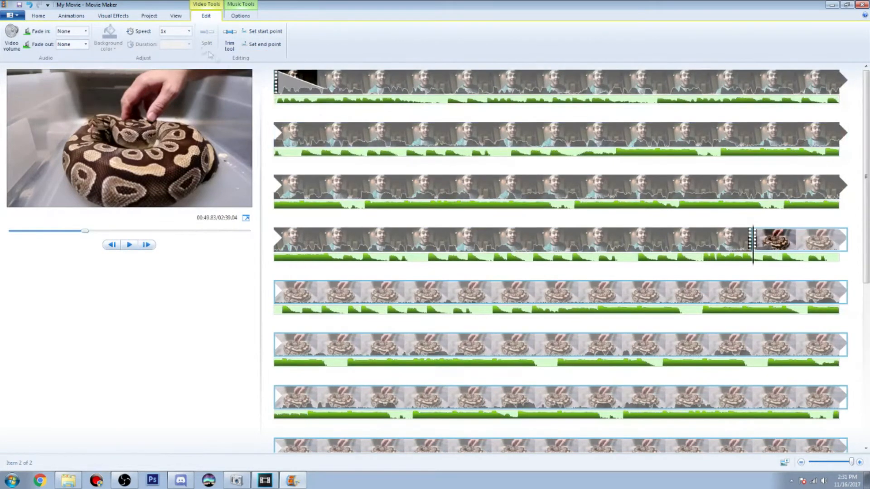
Apply the transition pictured as a light blue silhouette to the start of the second clip and set its duration to 0.50
left_click(71, 16)
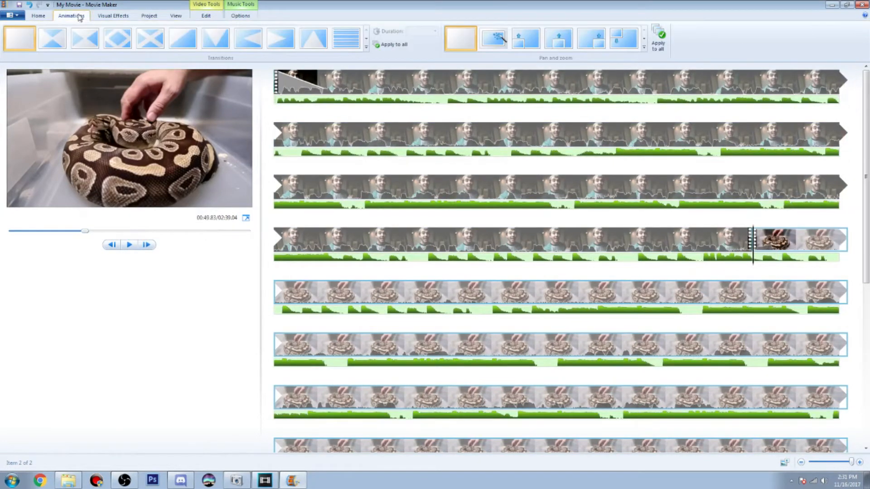
left_click(367, 39)
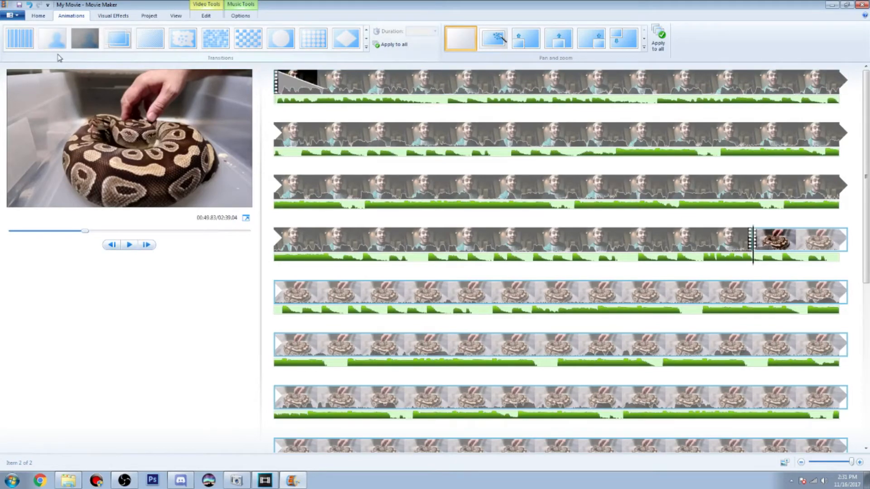
left_click(83, 42)
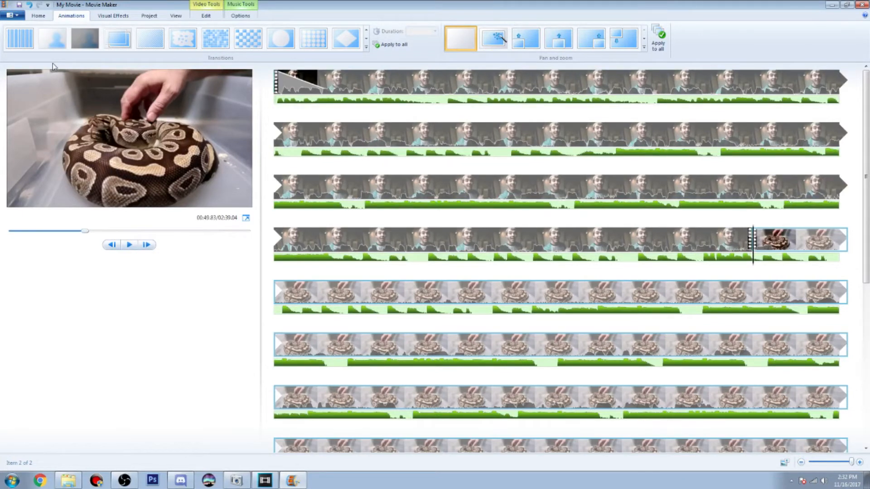
left_click(53, 39)
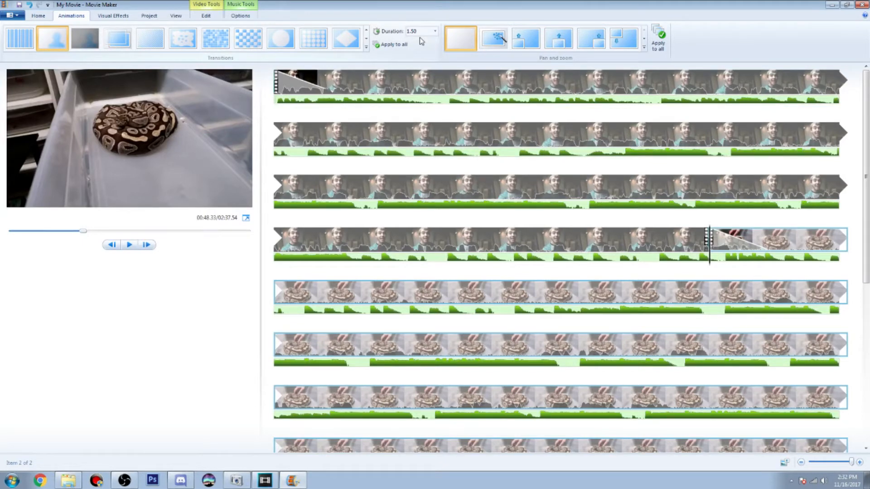
left_click(435, 31)
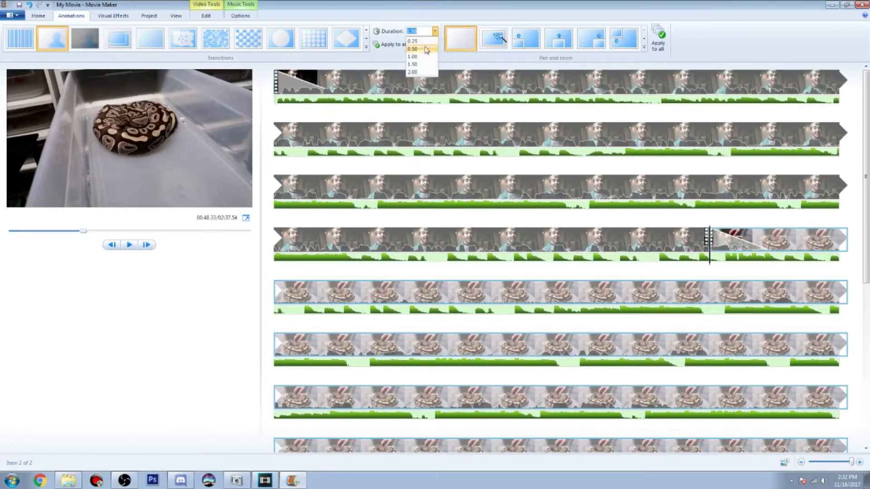
left_click(426, 50)
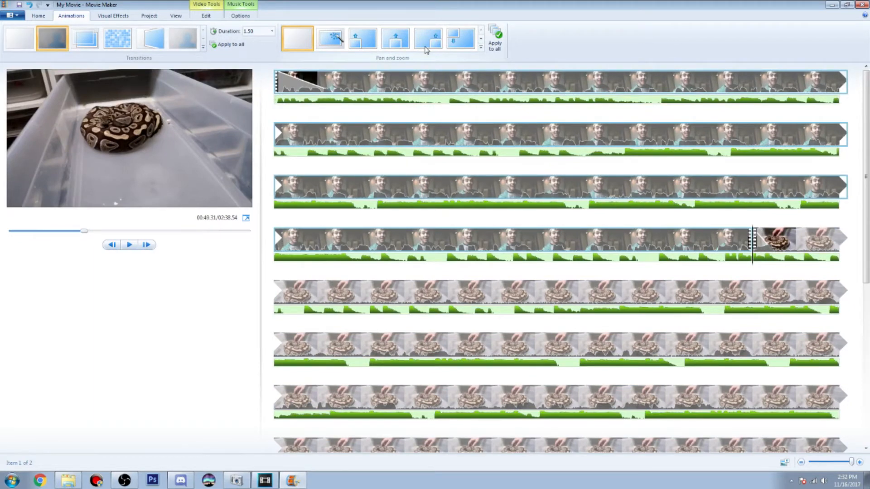
Play back the transition into the second clip from about 48.4 s
left_click(710, 240)
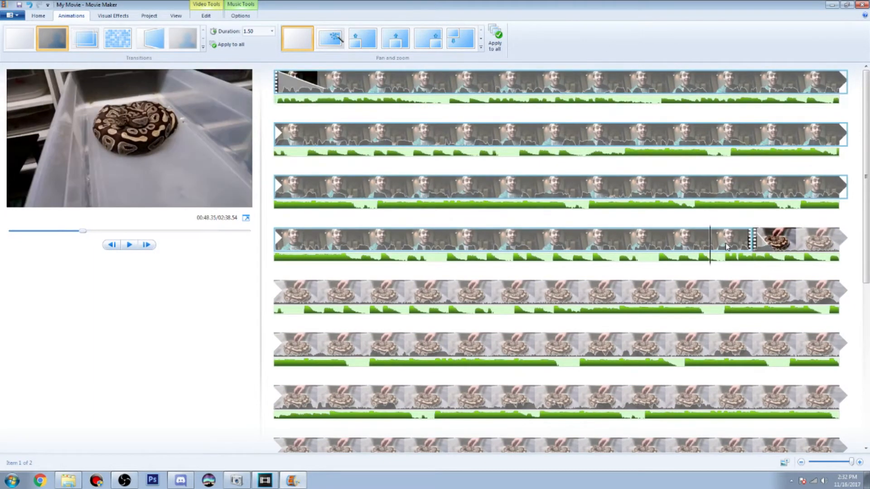
left_click(130, 245)
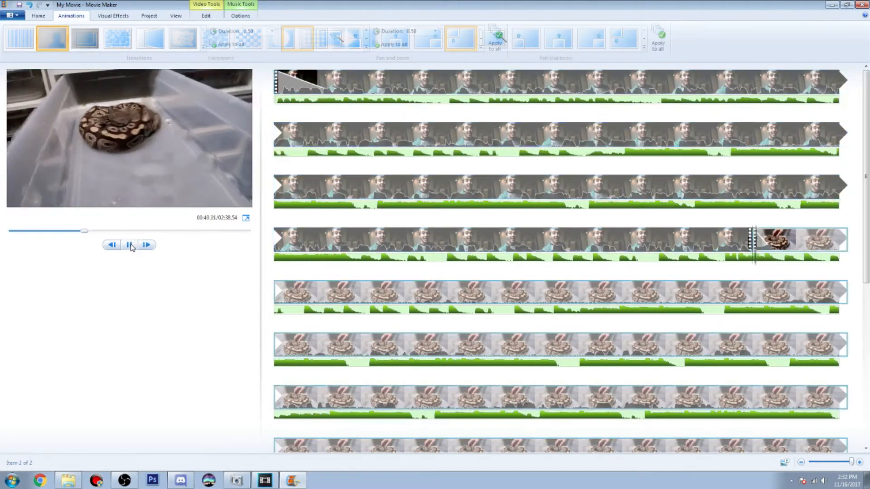
left_click(130, 245)
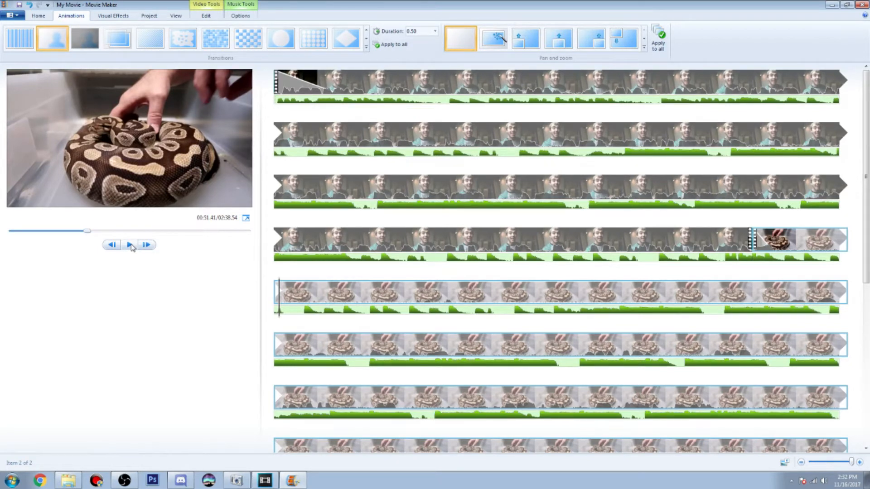
Add the video 003 from the Video Example folder to the end of the timeline, after the second clip
scroll(485, 296, "down", 6)
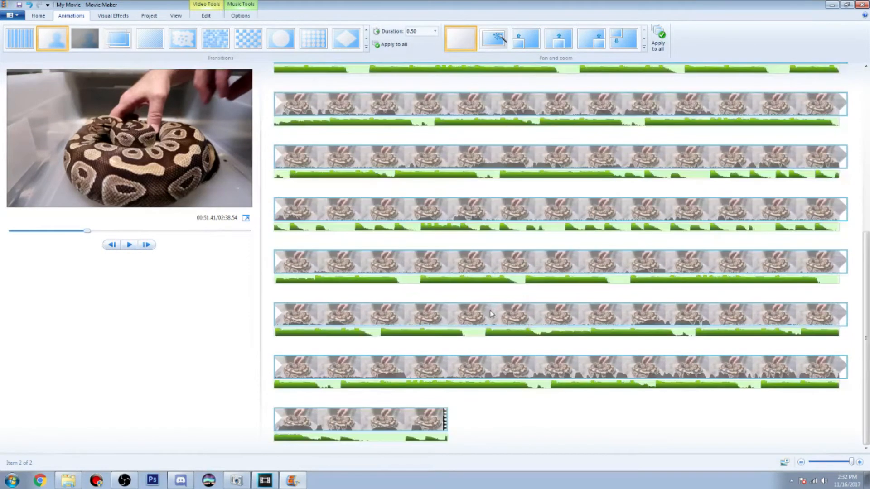
left_click(68, 481)
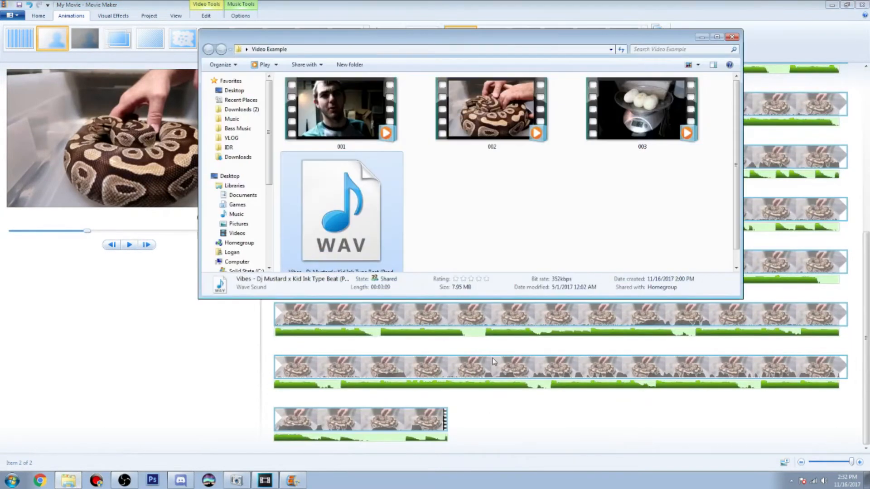
left_click_drag(670, 122, 463, 421)
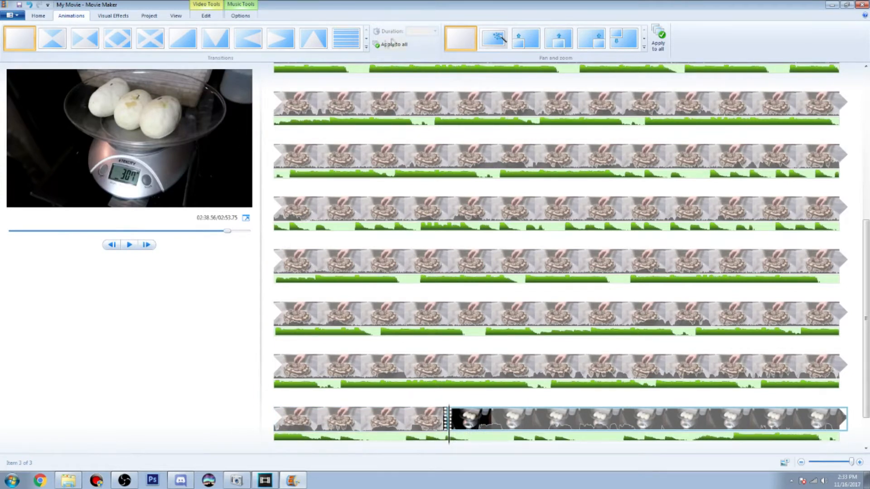
Apply the light blue silhouette transition to the start of the third clip and set its duration to 0.50
left_click(367, 40)
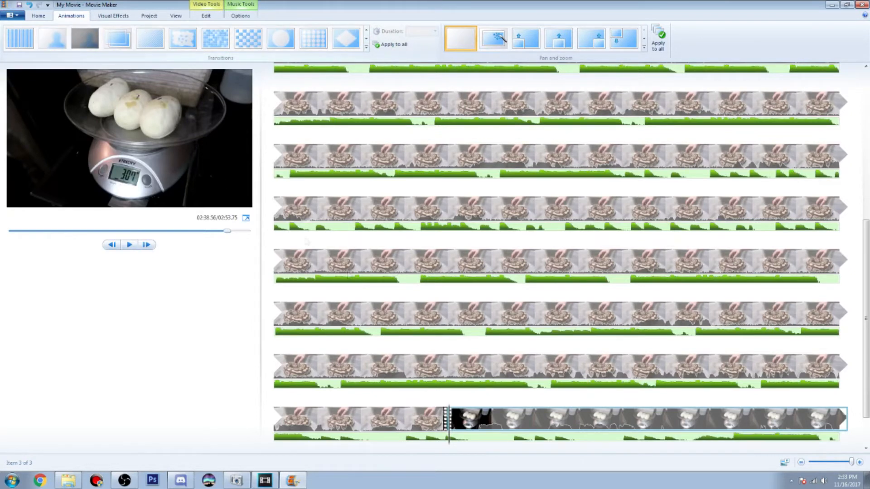
left_click(53, 39)
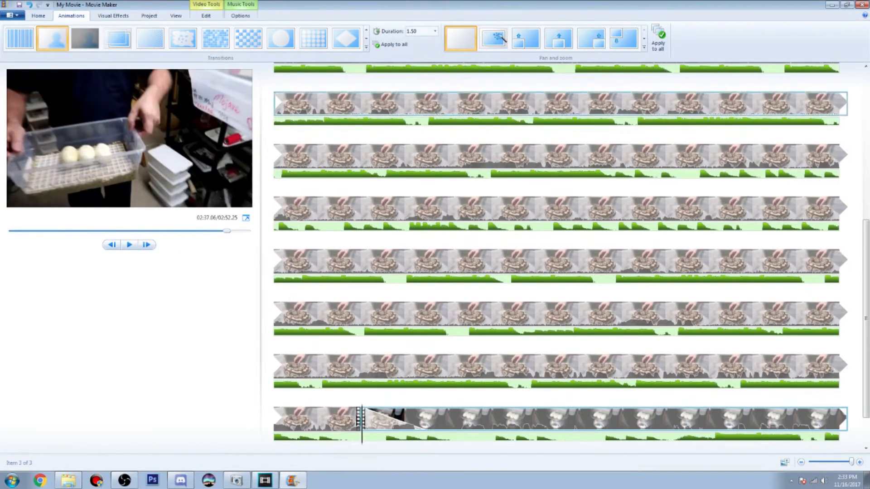
left_click(435, 31)
left_click(414, 49)
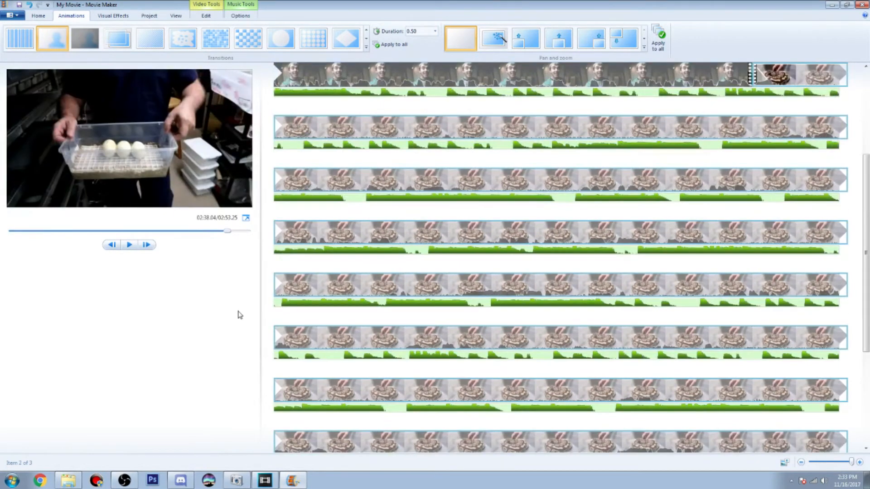
Play back the transition into the third clip from about 2:37 in the movie
left_click(729, 392)
scroll(728, 392, "down", 1)
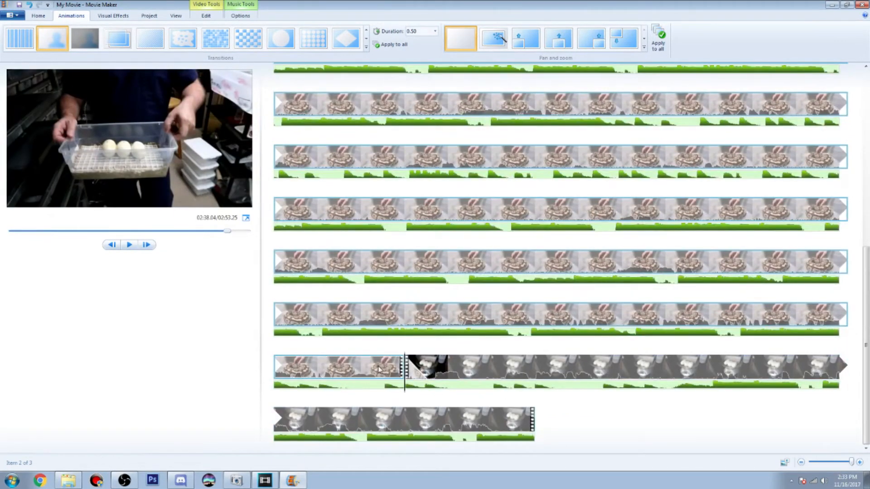
left_click(361, 373)
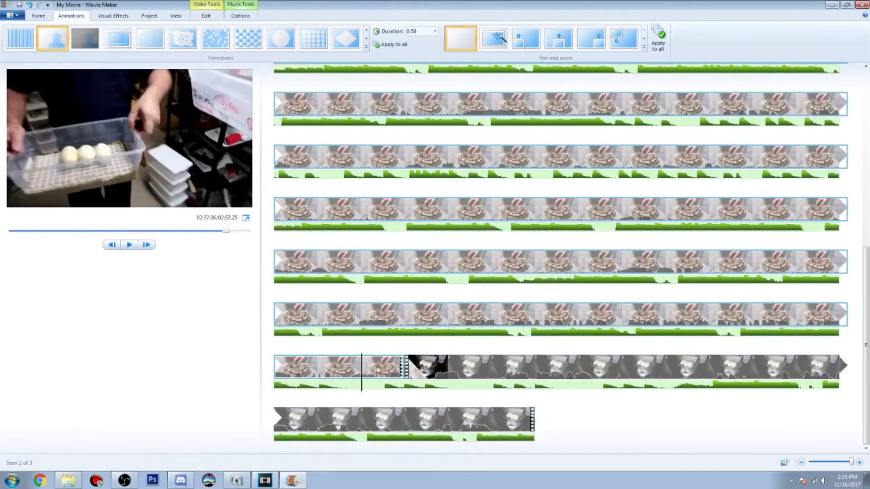
left_click(129, 245)
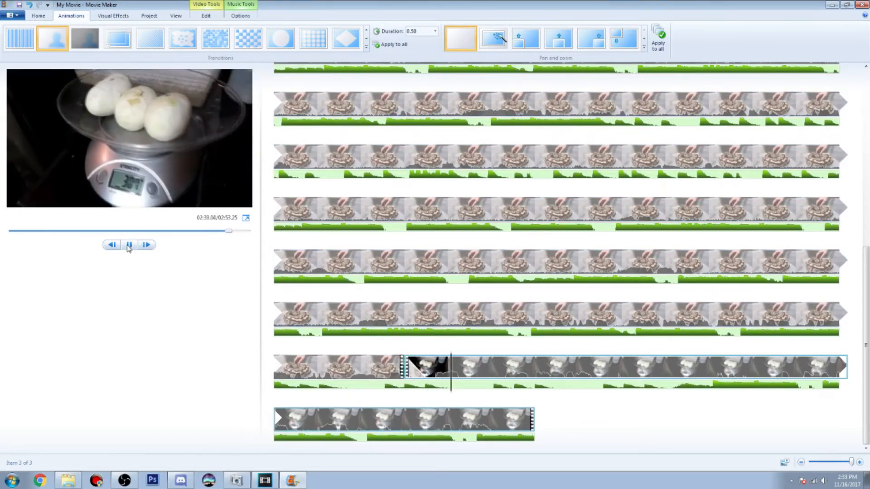
left_click(129, 245)
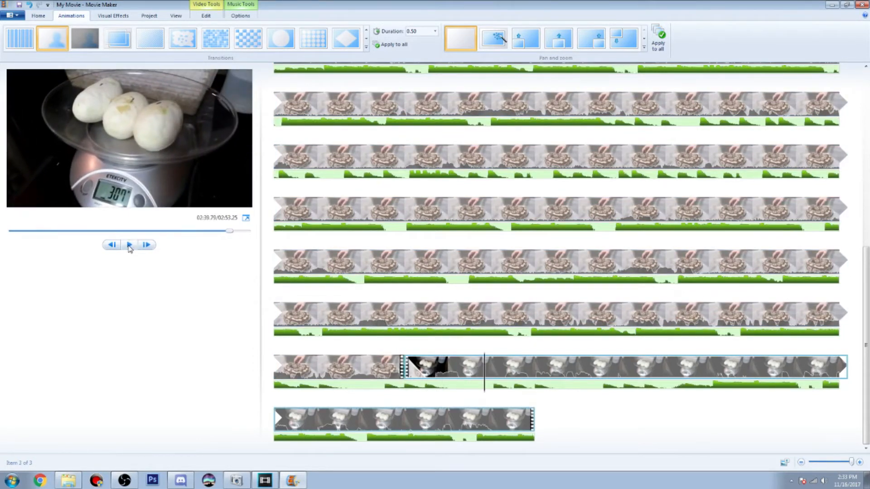
Set the audio fade-out of the third video clip to Fast
left_click(493, 419)
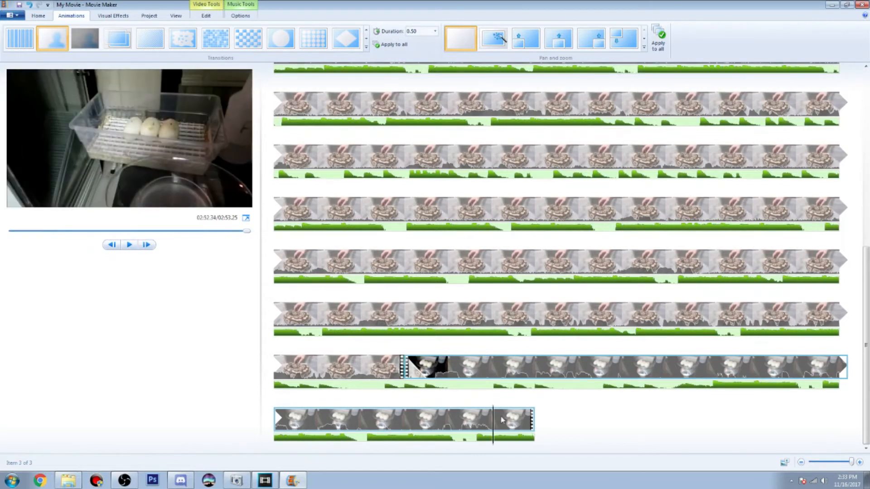
left_click(205, 15)
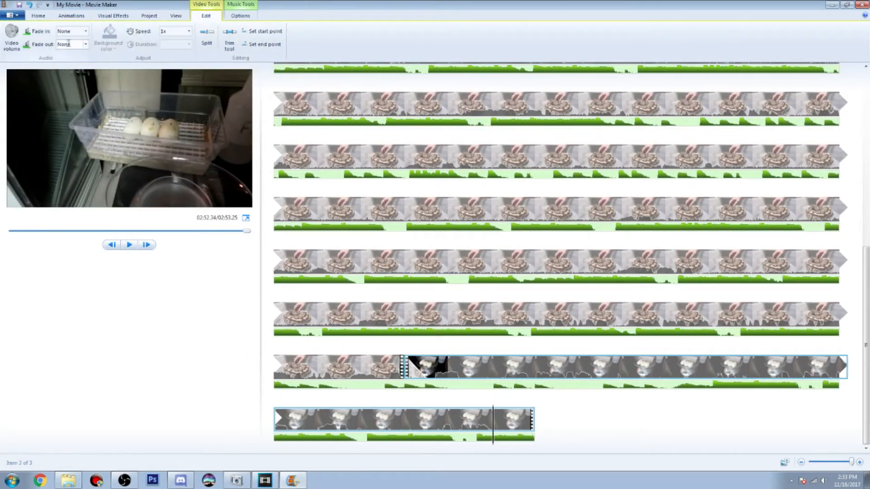
left_click(86, 45)
left_click(73, 78)
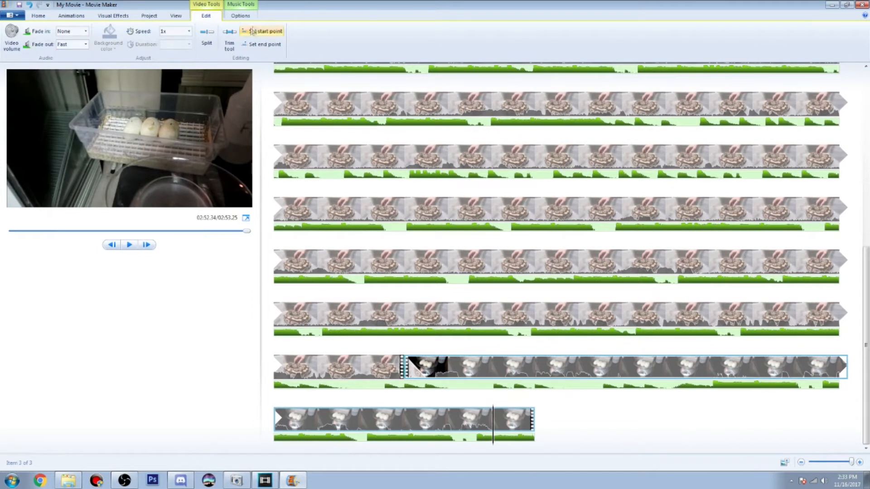
Set the fade-out of the background music to Medium
left_click(240, 18)
left_click(85, 44)
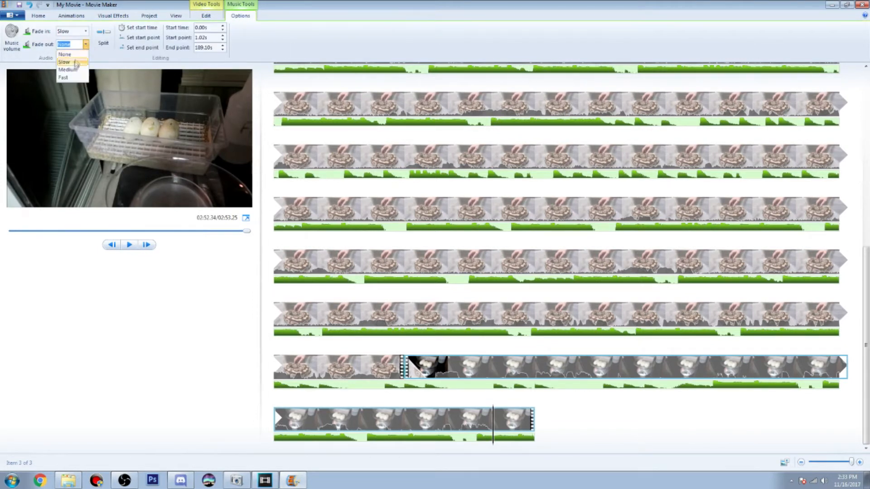
left_click(72, 70)
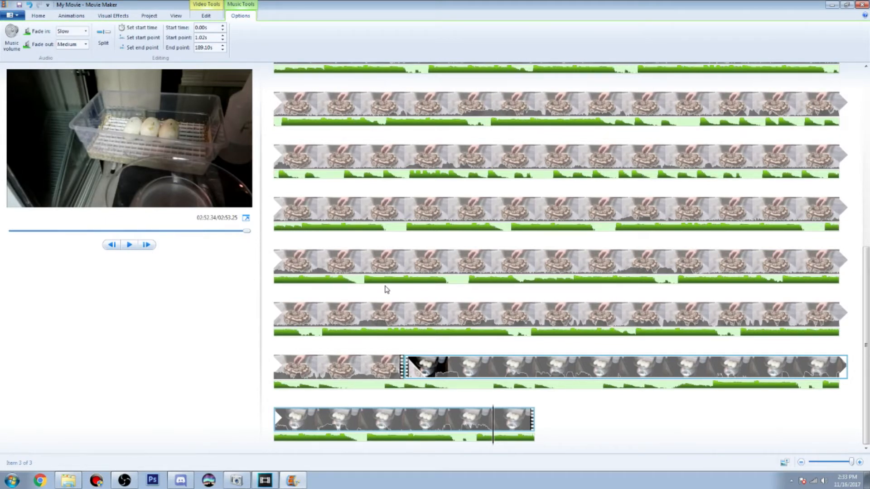
left_click(113, 16)
left_click(367, 41)
left_click(366, 30)
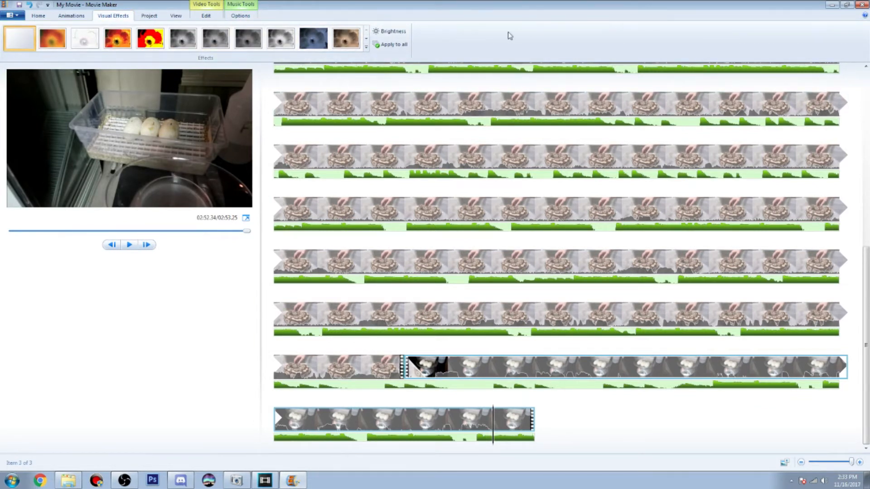
left_click(149, 16)
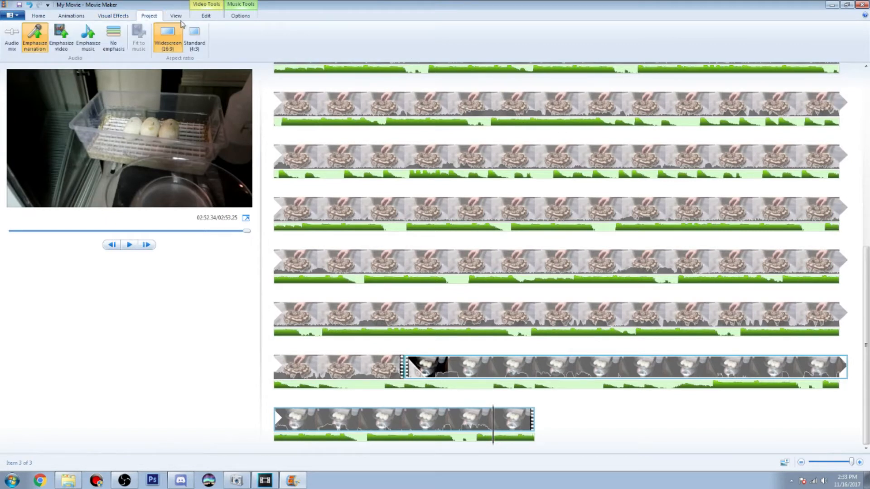
left_click(215, 19)
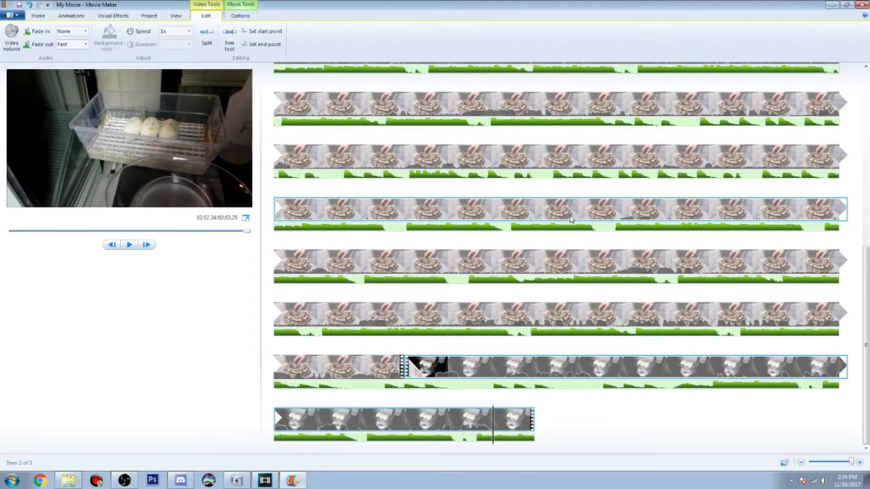
left_click(71, 15)
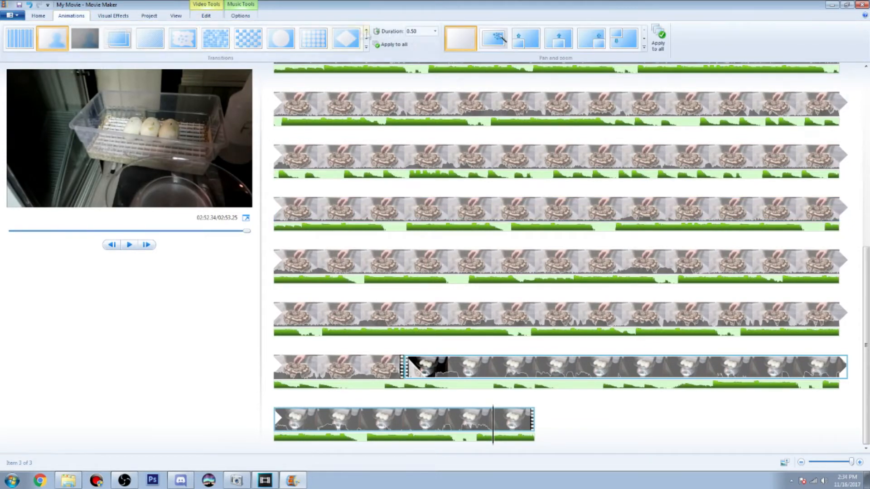
Look through the available transitions, visual effects, and project audio and aspect ratio options
left_click(366, 47)
scroll(314, 85, "up", 3)
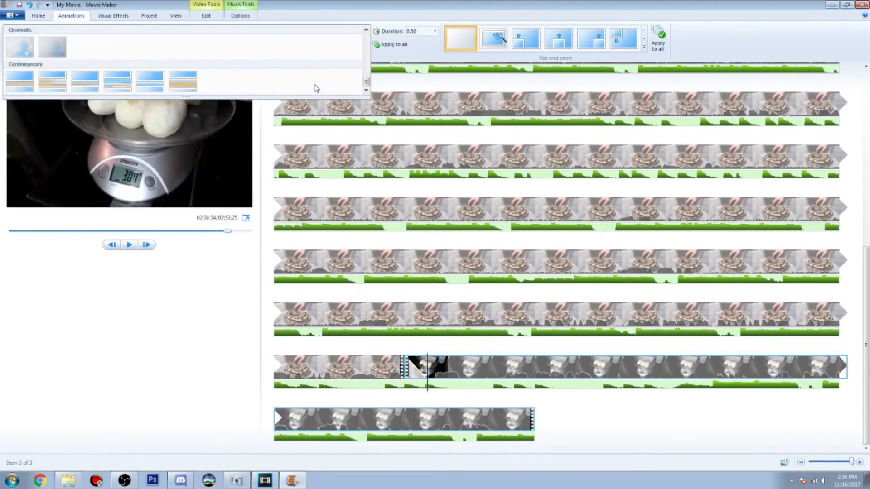
scroll(317, 85, "up", 3)
scroll(326, 86, "down", 3)
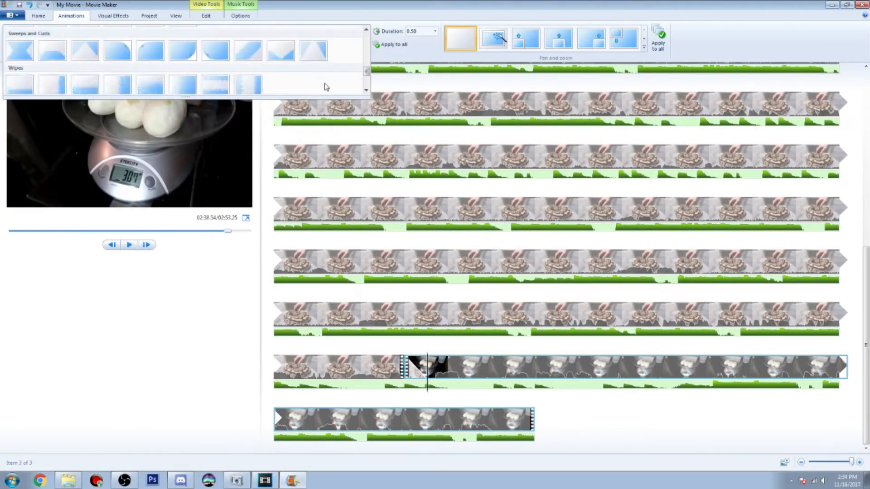
scroll(325, 86, "down", 3)
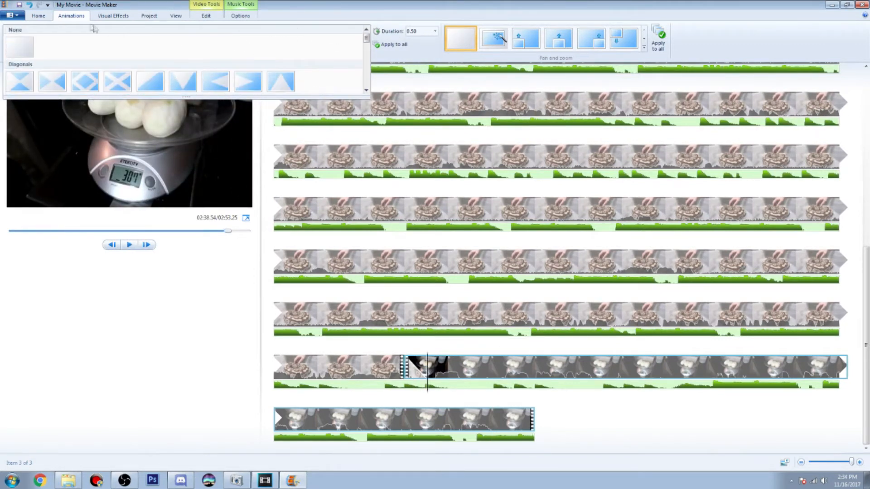
left_click(128, 19)
left_click(367, 39)
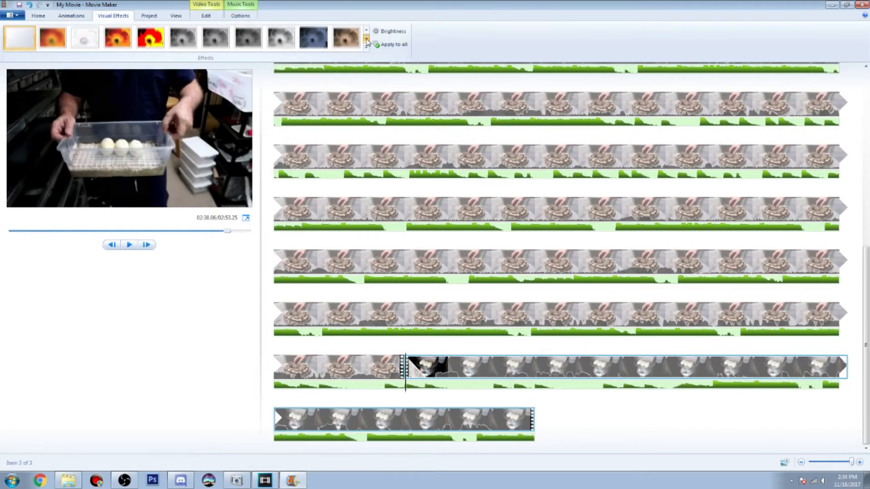
left_click(367, 32)
left_click(367, 31)
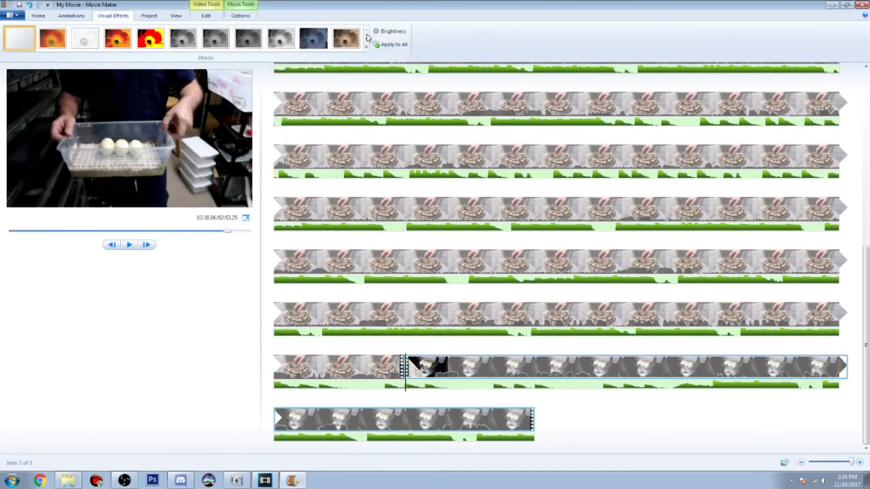
left_click(149, 16)
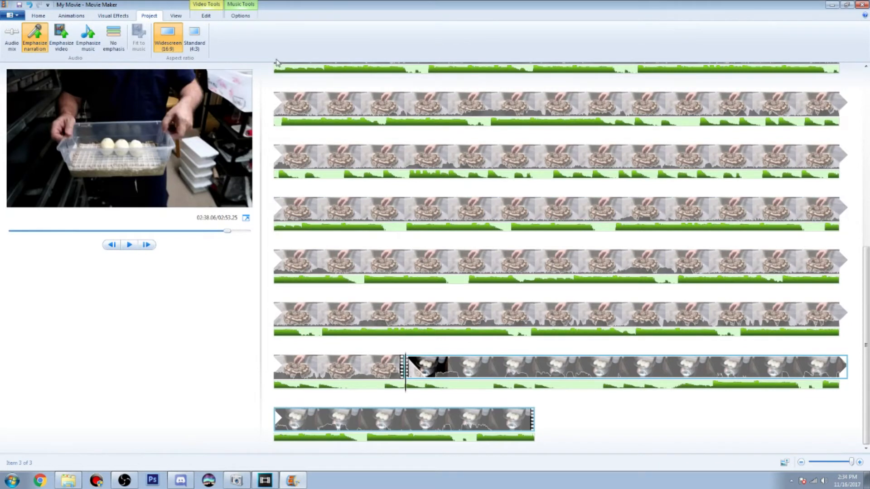
left_click(38, 15)
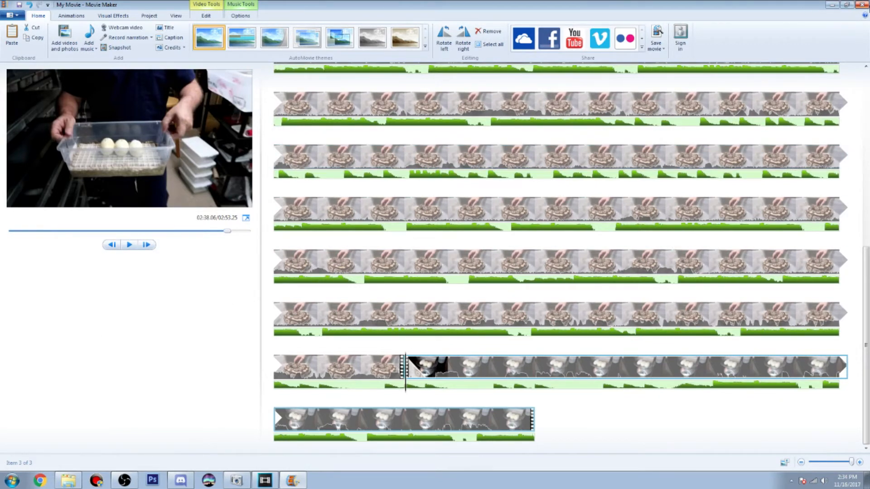
Close Movie Maker, switch to Vegas Pro in a reduced window, and arrange the Video Example folder window in front of it
left_click(863, 5)
left_click(454, 241)
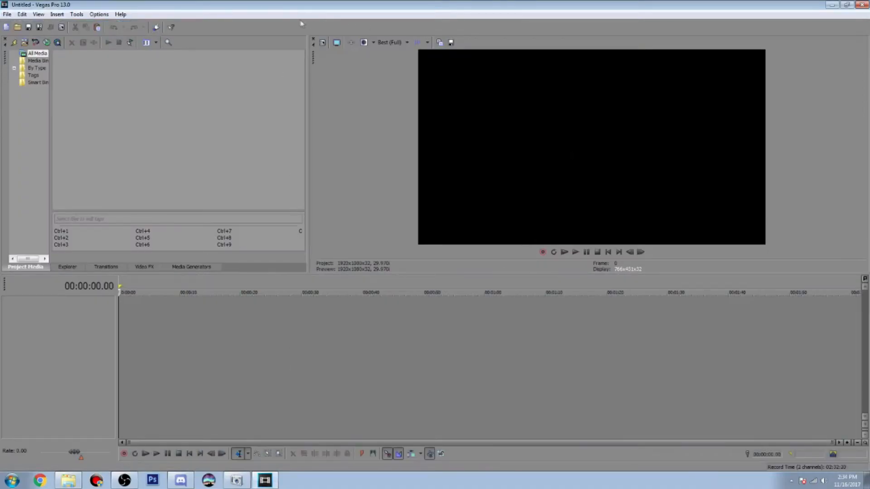
double_click(326, 10)
left_click_drag(326, 11, 415, 120)
left_click_drag(414, 40, 434, 30)
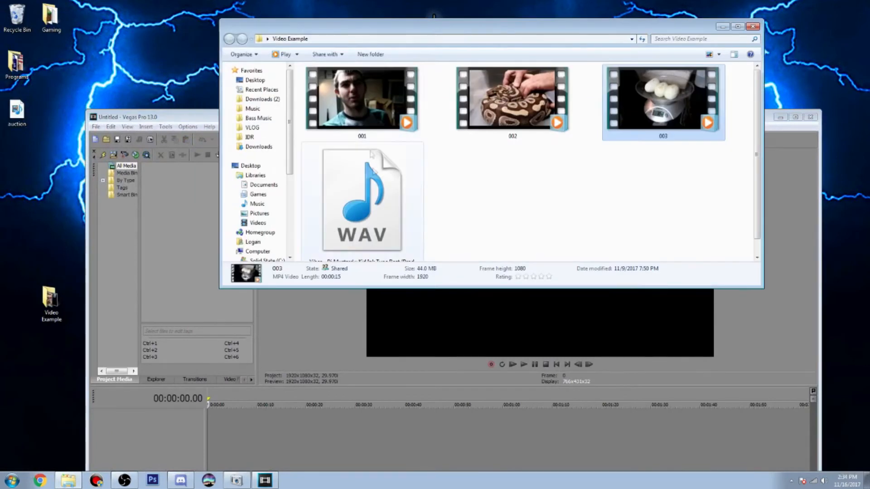
Import clips 001, 002 and 003 and the Vibes WAV music track from the Video Example folder into the project media
left_click(317, 232)
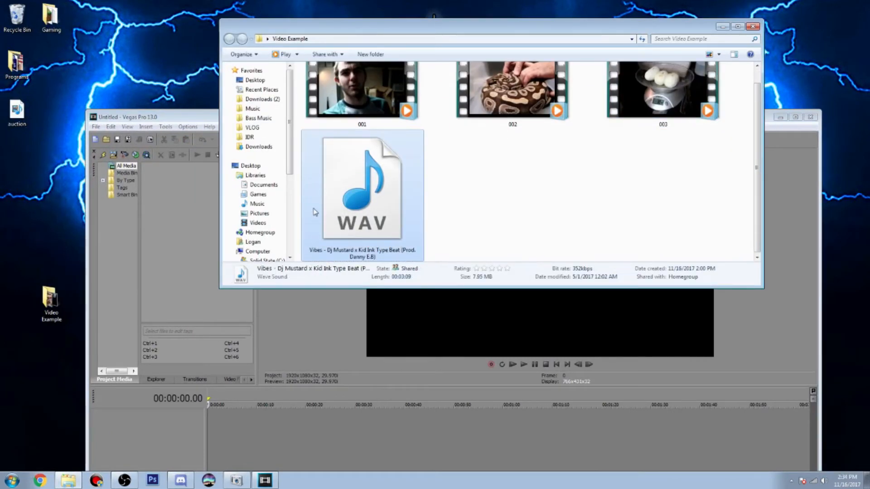
left_click(354, 109, "shift")
left_click_drag(196, 248, 196, 249)
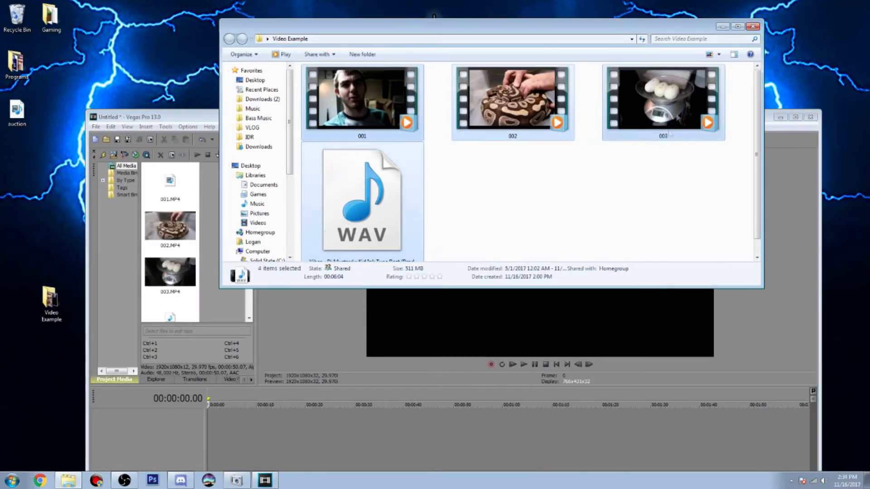
Put the folder window away, maximize Vegas Pro, and place 001.MP4 with its audio at the start of the empty timeline
left_click(723, 27)
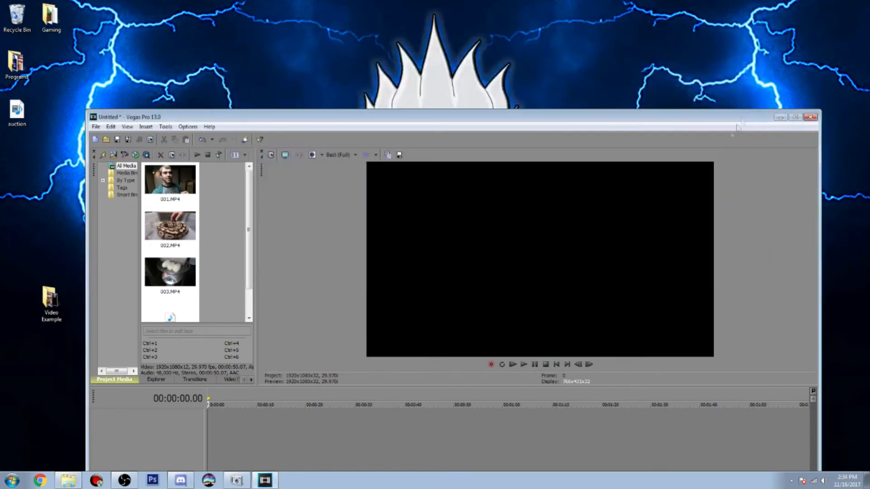
left_click(795, 118)
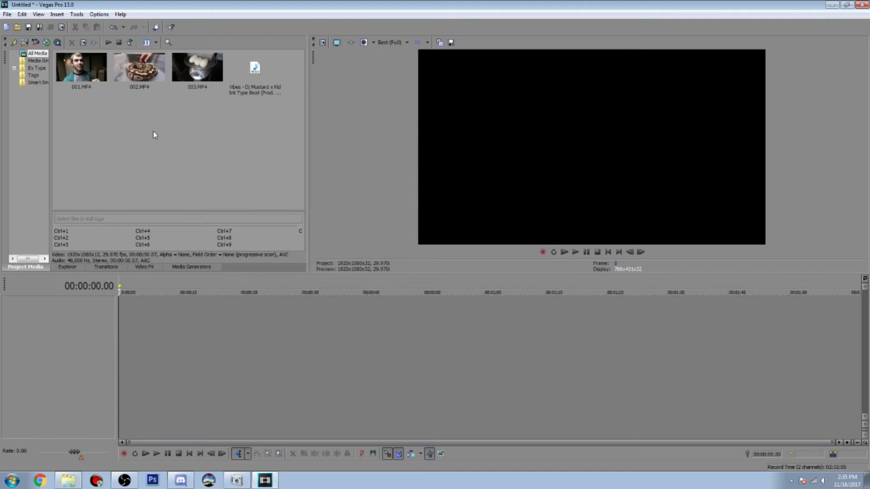
left_click_drag(82, 68, 80, 349)
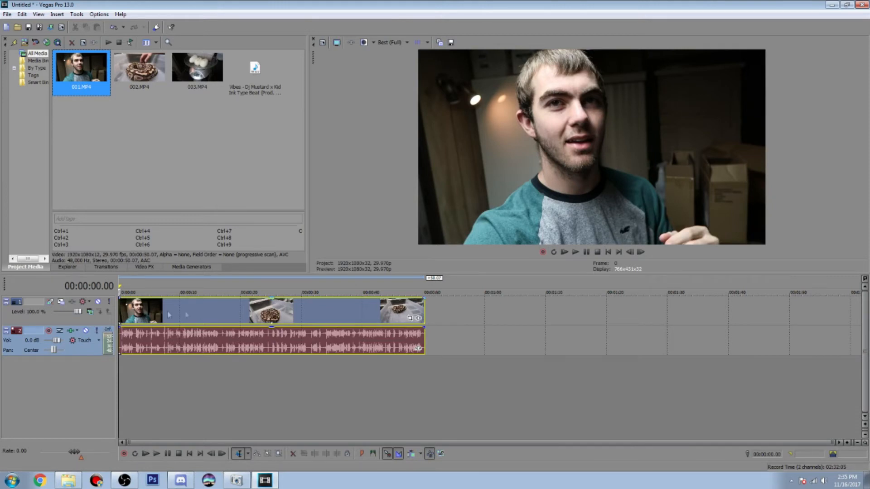
Examine the available transitions, including the OFX group and the presets through Dissolve, and the list of video effects
left_click(105, 267)
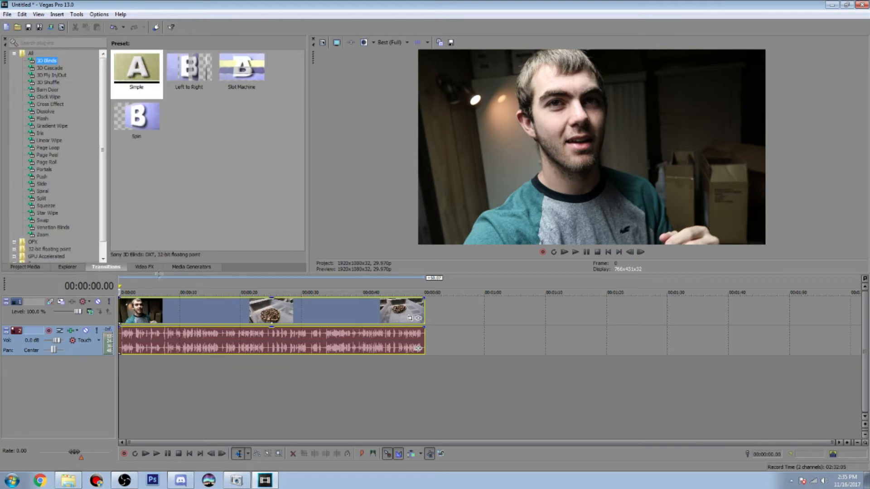
left_click_drag(102, 148, 102, 163)
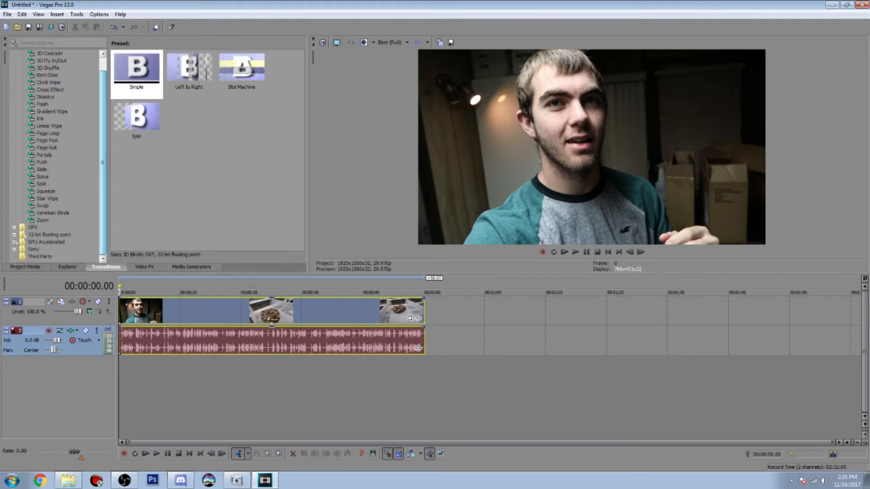
left_click(14, 228)
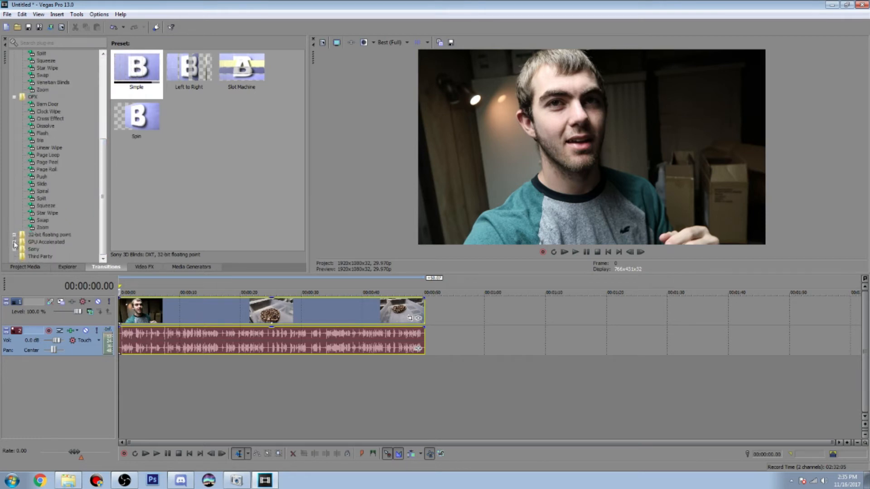
left_click(14, 96)
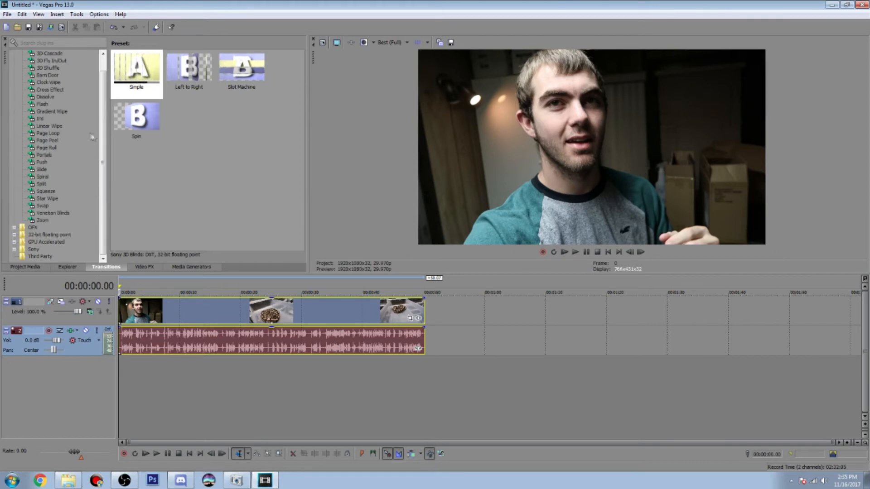
left_click_drag(103, 130, 103, 93)
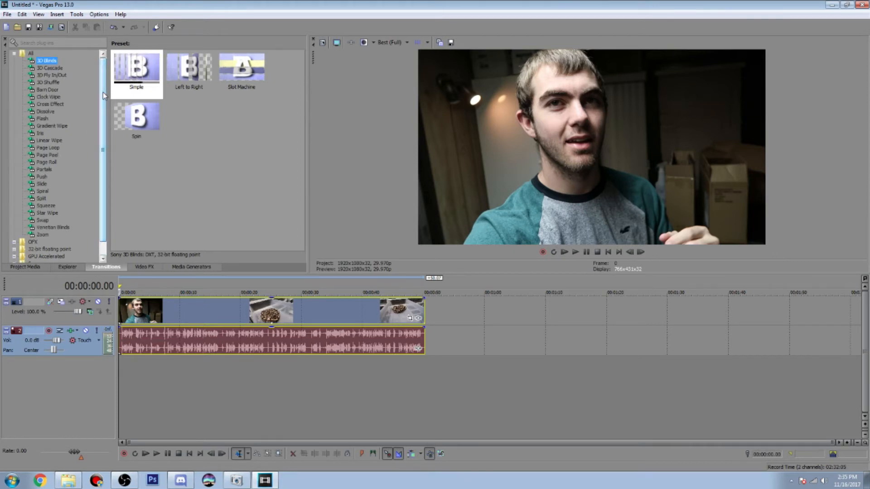
left_click(50, 68)
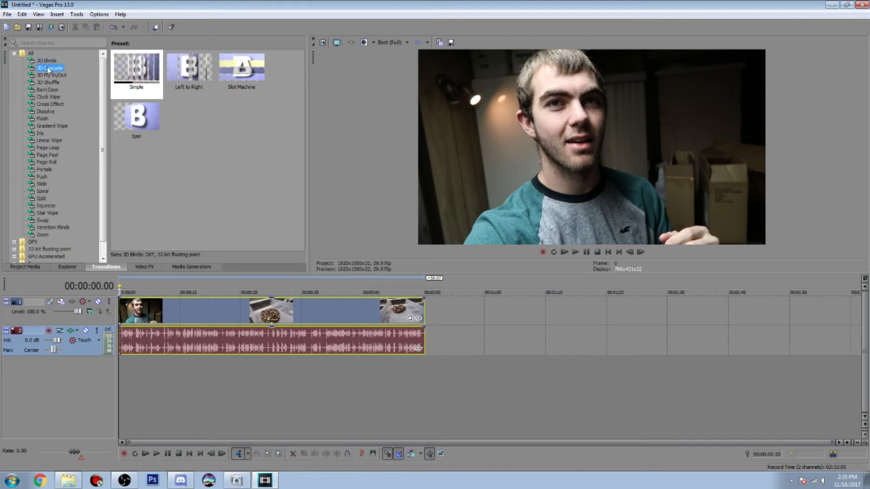
left_click(48, 75)
left_click(48, 83)
left_click(48, 90)
left_click(48, 97)
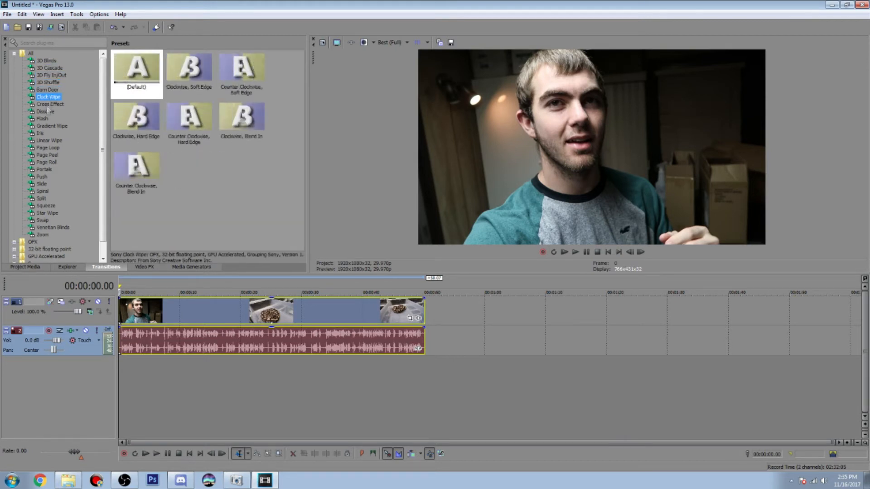
left_click(46, 112)
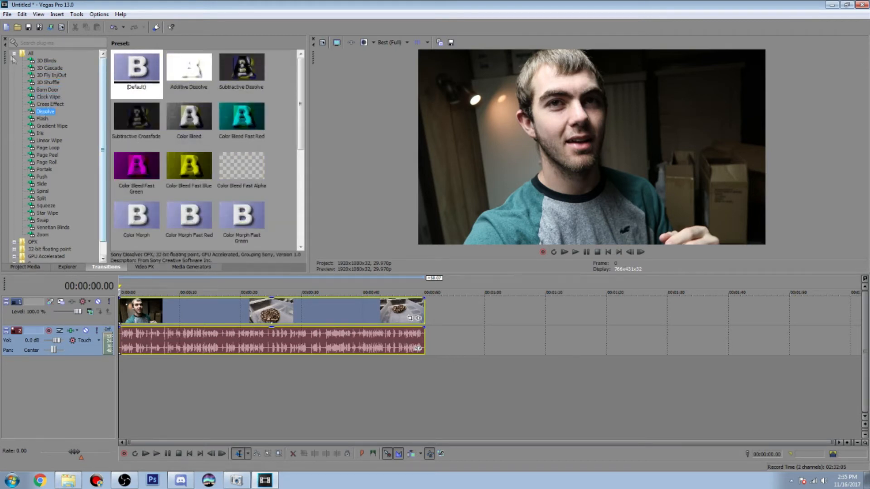
left_click(15, 54)
left_click(15, 54)
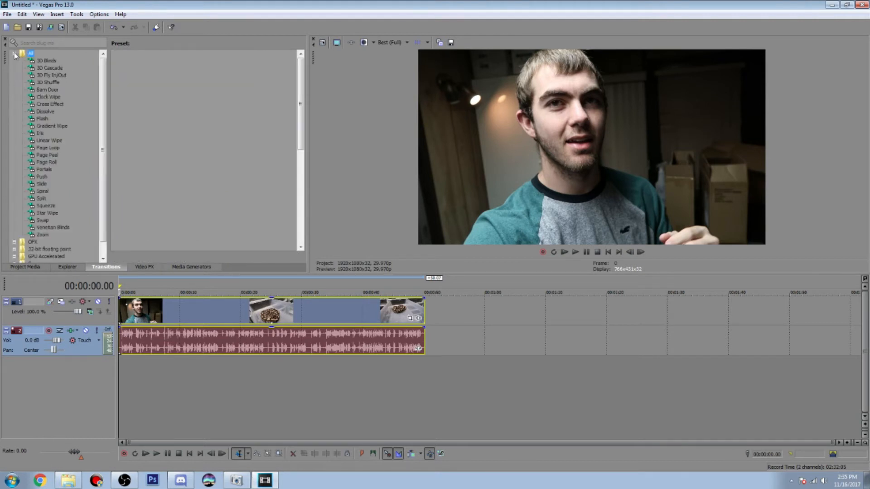
left_click(148, 266)
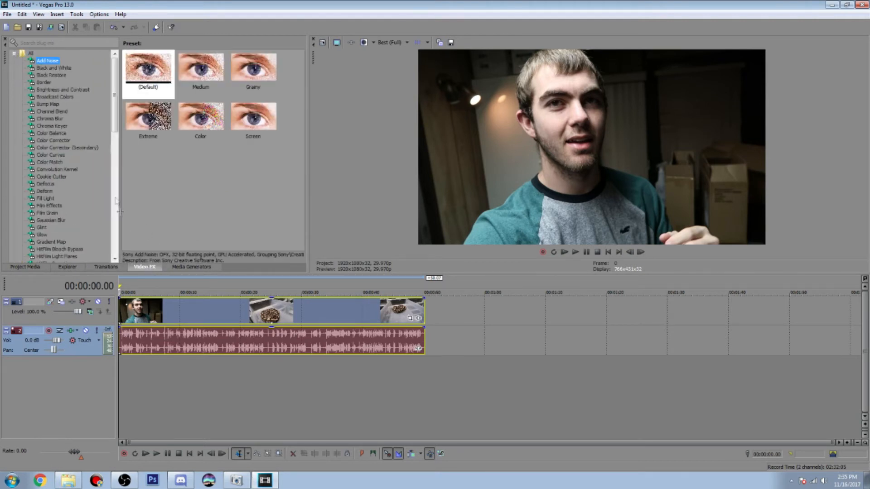
left_click_drag(114, 103, 109, 82)
left_click(26, 267)
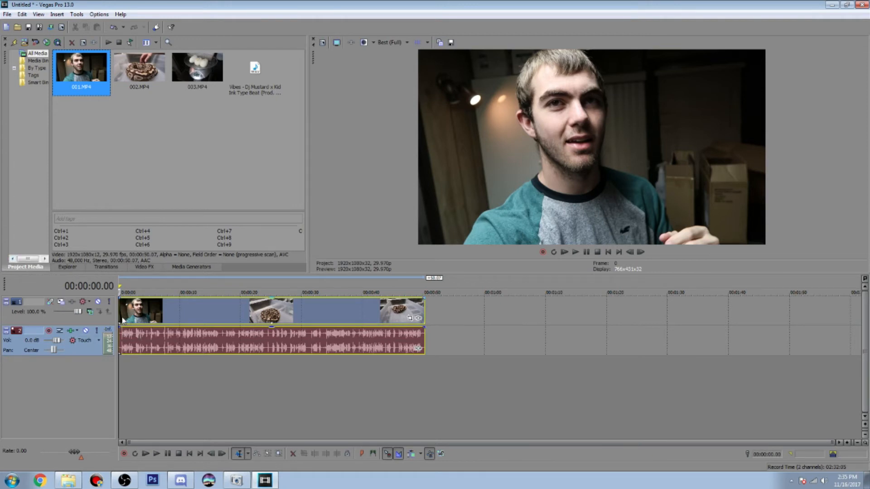
Split clip 001 on the timeline at 00:00:00.10, just before the speech begins in the audio waveform
left_click(123, 319)
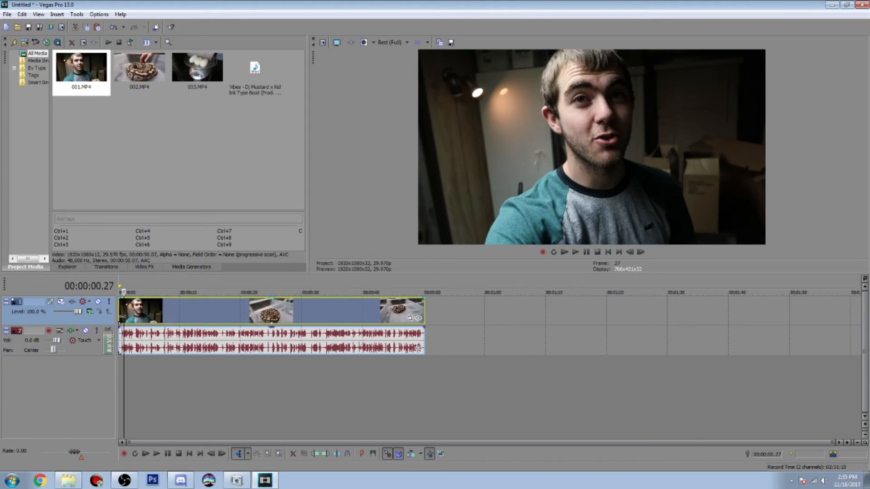
scroll(122, 317, "up", 8)
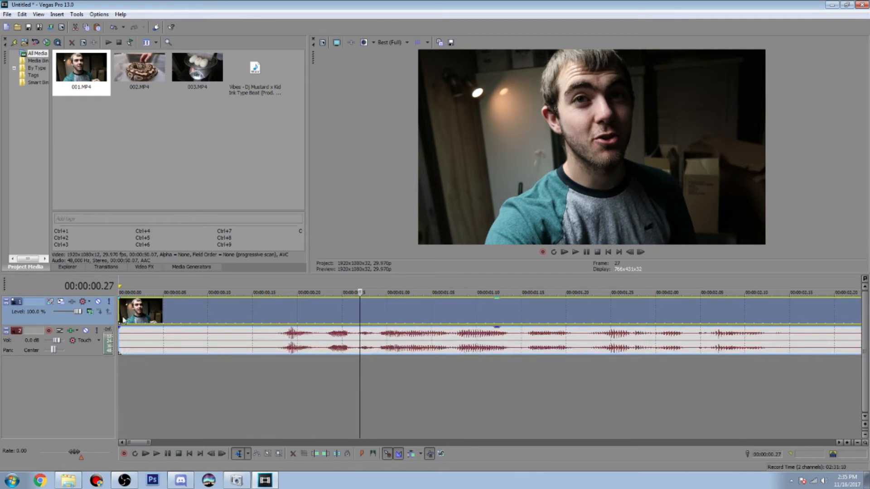
left_click(243, 320)
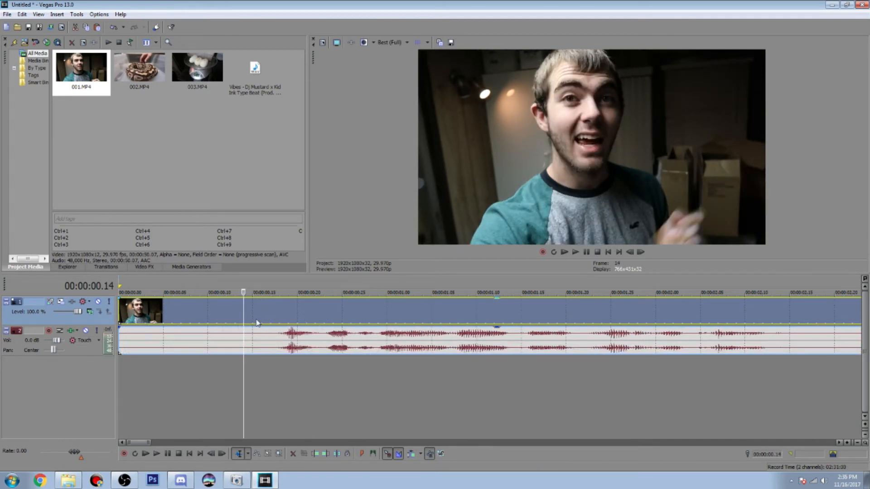
left_click(253, 321)
left_click(225, 321)
left_click(216, 322)
left_click(206, 323)
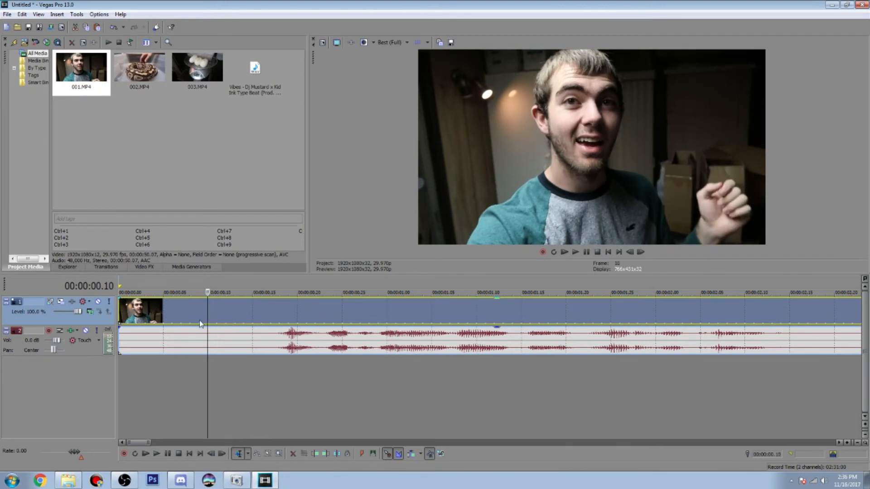
key("s")
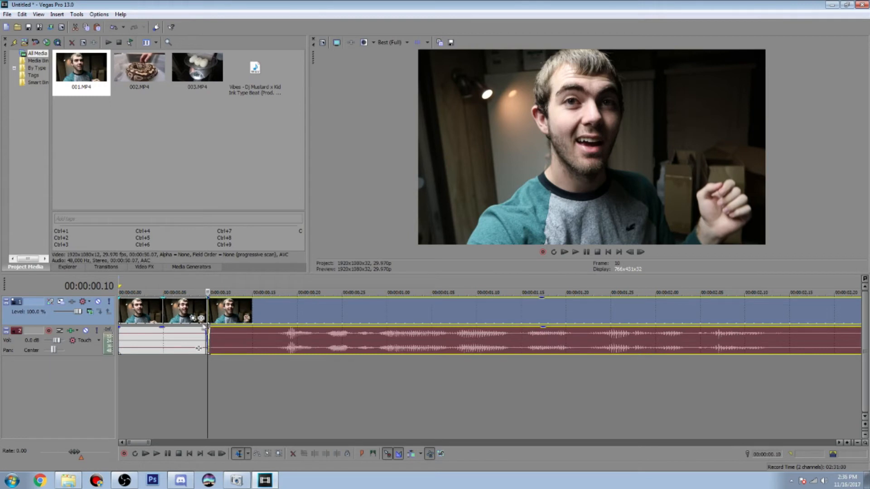
Try to split the remaining part of clip 001 at 00:00:00.12
left_click(225, 316)
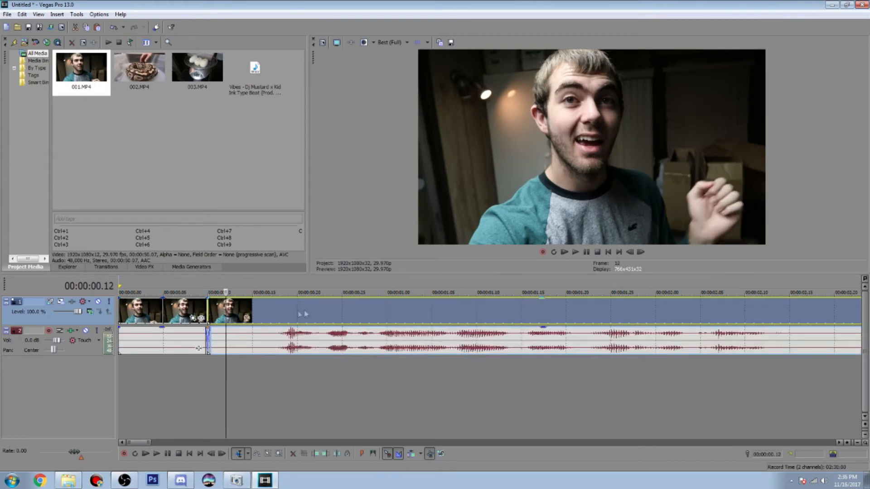
right_click(226, 317)
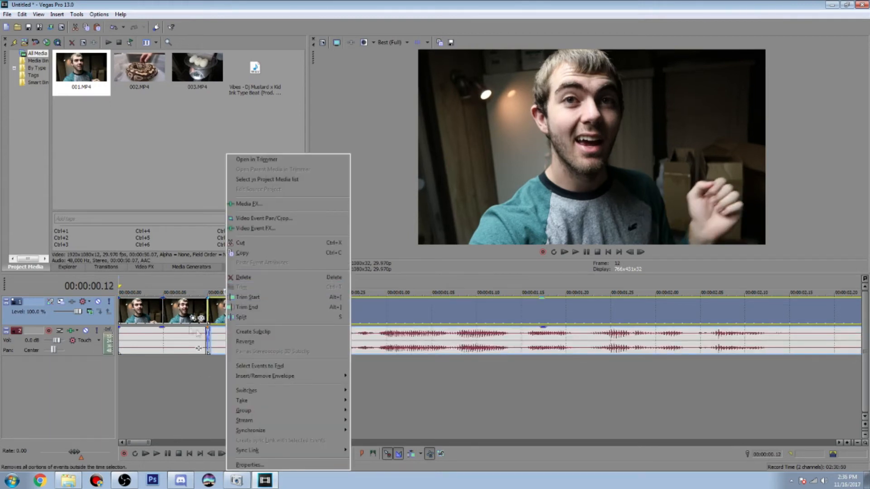
left_click(265, 318)
Delete the short section of clip 001 before the split and move the remaining part to the start of the timeline
left_click(162, 322)
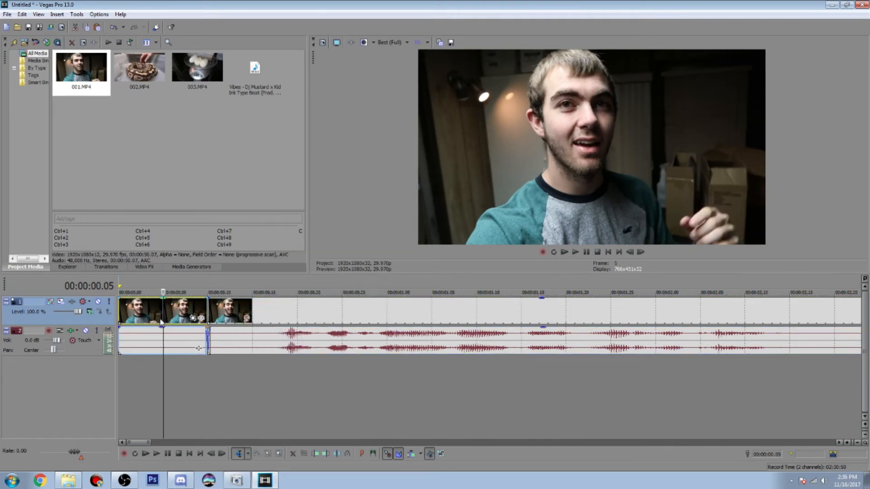
right_click(135, 318)
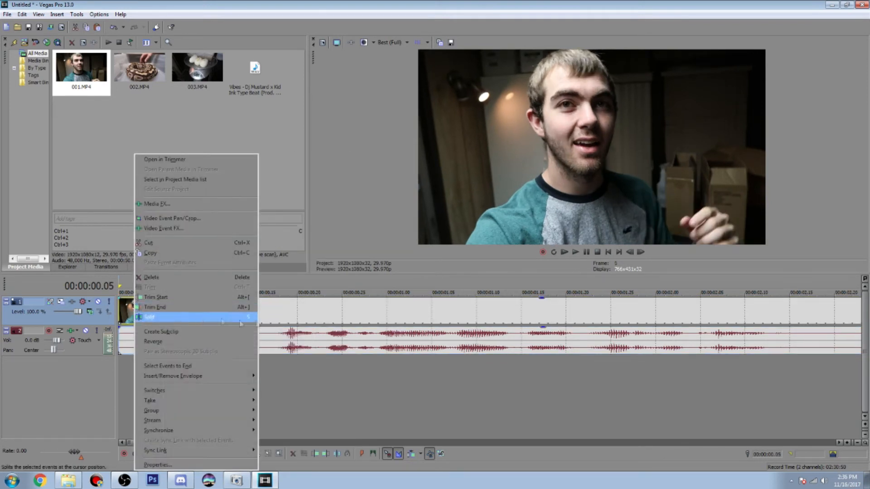
left_click(161, 278)
left_click_drag(248, 324, 158, 324)
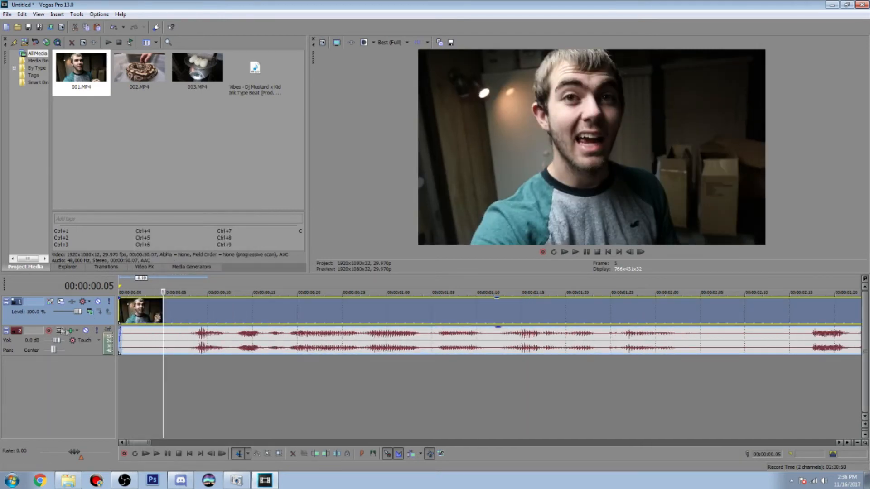
Move clip 001 away from the timeline start, preview the empty gap before it, and return the clip to the start
left_click_drag(176, 324, 271, 313)
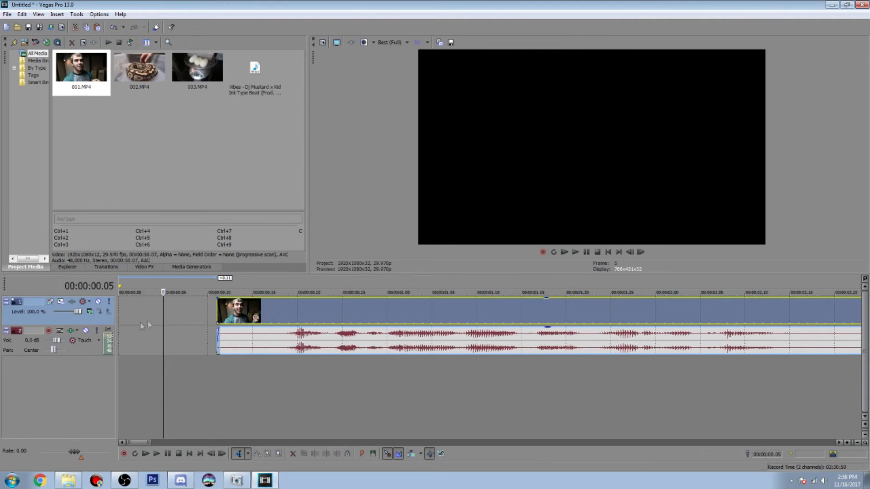
left_click(575, 252)
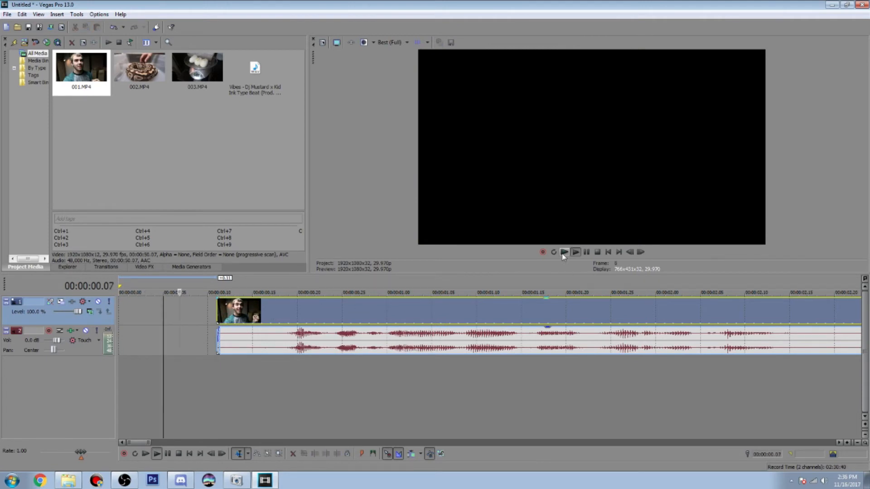
left_click(585, 253)
left_click_drag(126, 312, 201, 318)
left_click(200, 318)
left_click_drag(275, 317, 131, 314)
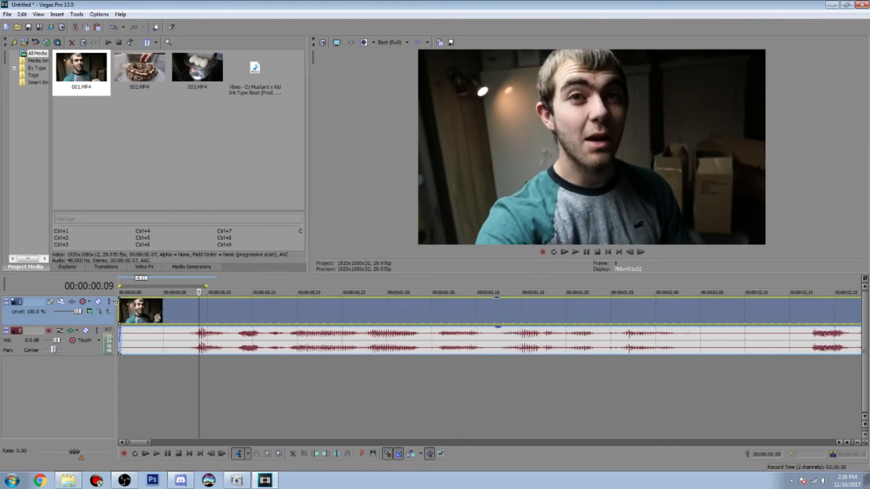
Fade in clip 001's video over about 2 seconds and its audio over about 2.5 seconds, and preview the fades
scroll(270, 336, "down", 2)
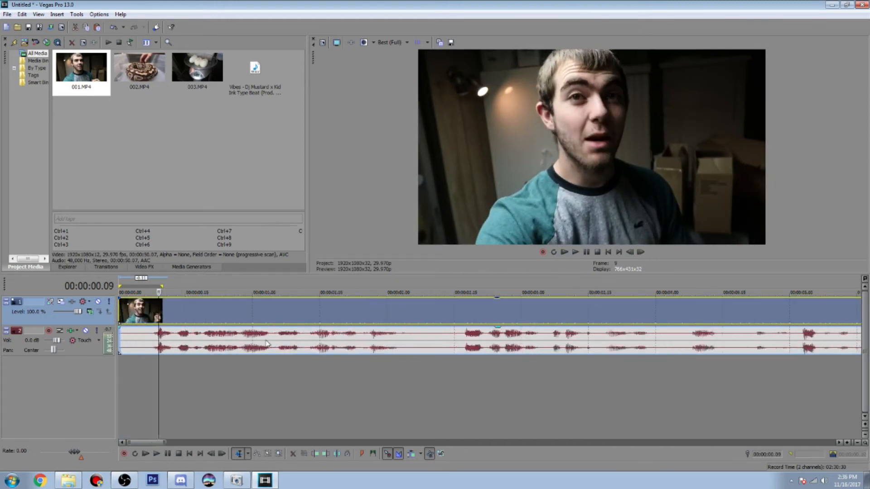
scroll(266, 343, "down", 3)
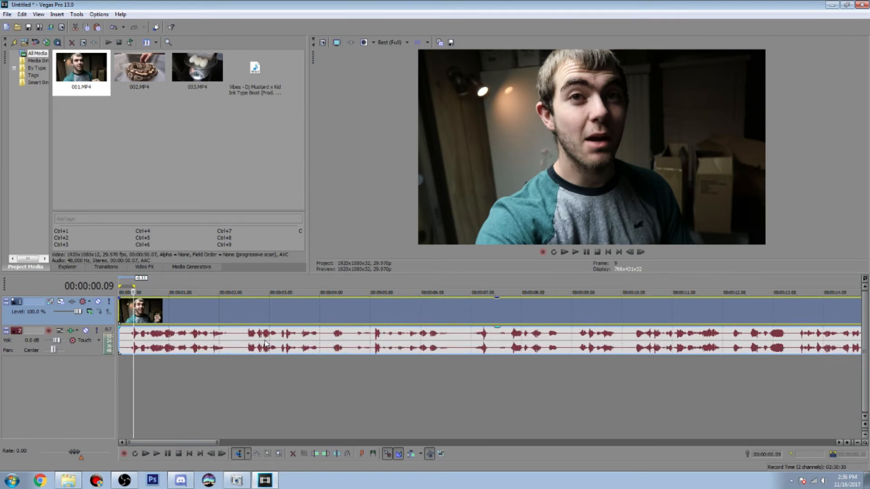
left_click_drag(122, 300, 219, 299)
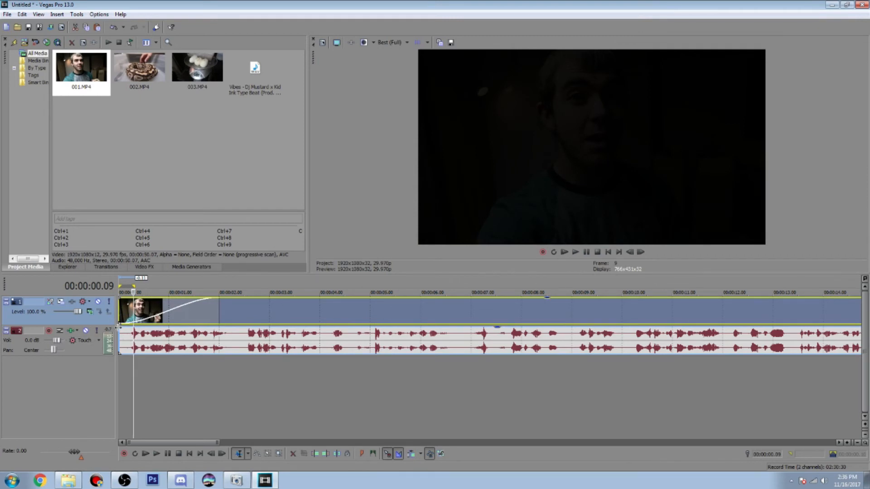
left_click_drag(120, 327, 247, 328)
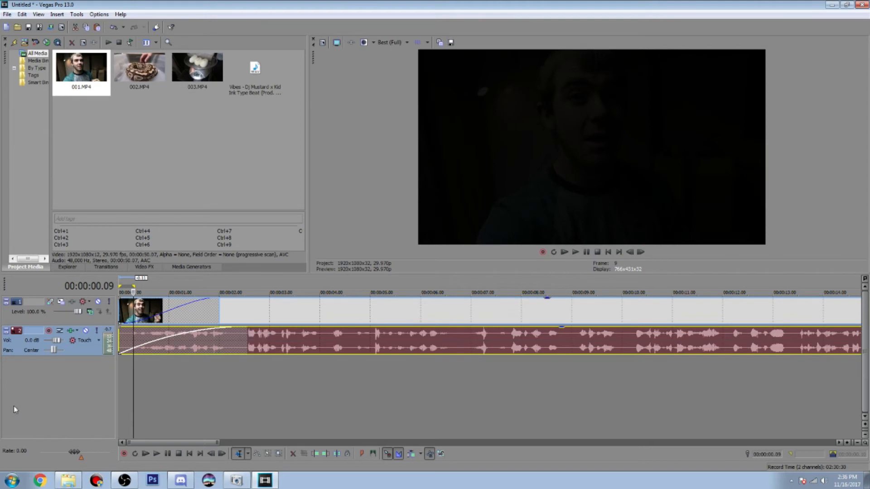
left_click(576, 252)
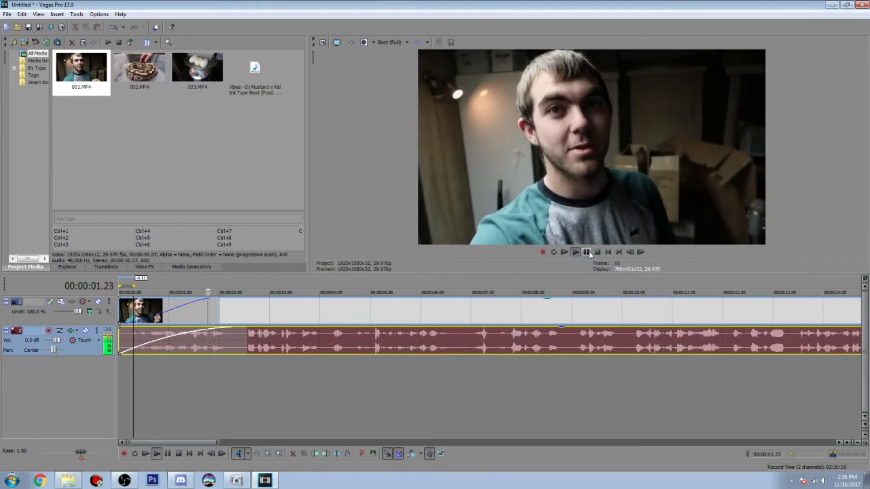
left_click(588, 253)
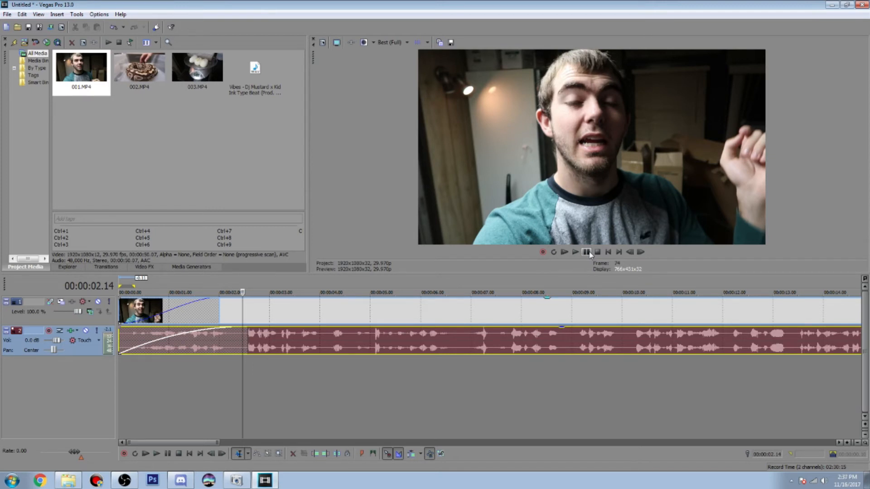
Examine the last second of clip 001 on the timeline and compare it with the clip's start
left_click(144, 142)
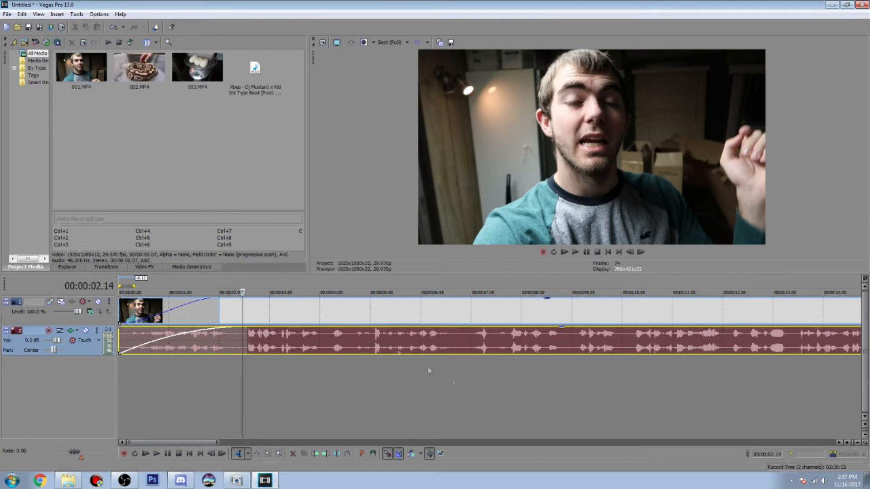
scroll(477, 409, "down", 6)
left_click(417, 319)
scroll(521, 319, "up", 8)
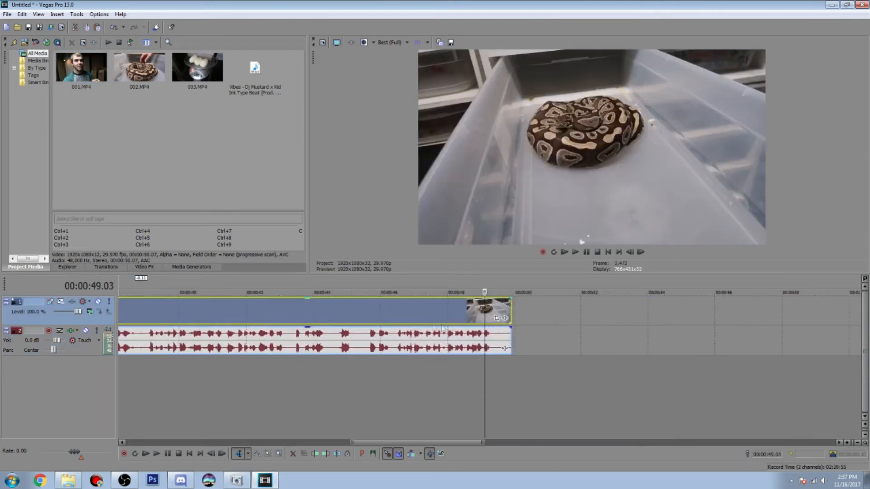
left_click(583, 313)
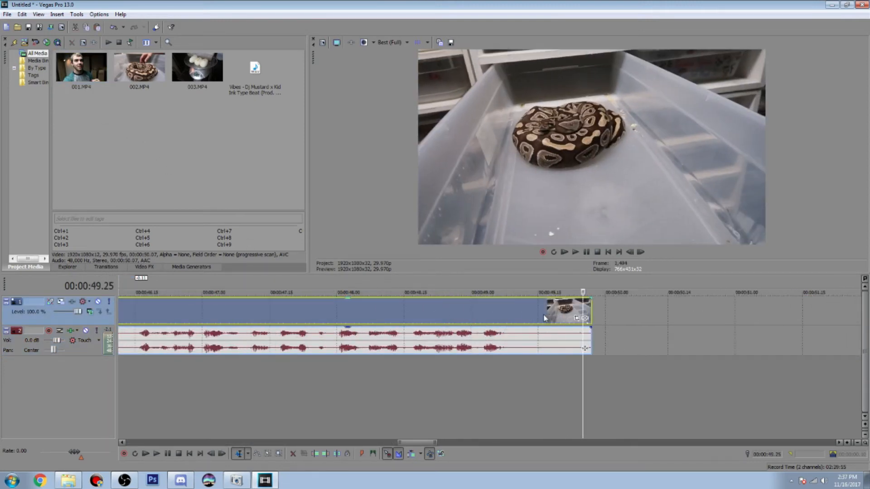
left_click(529, 316)
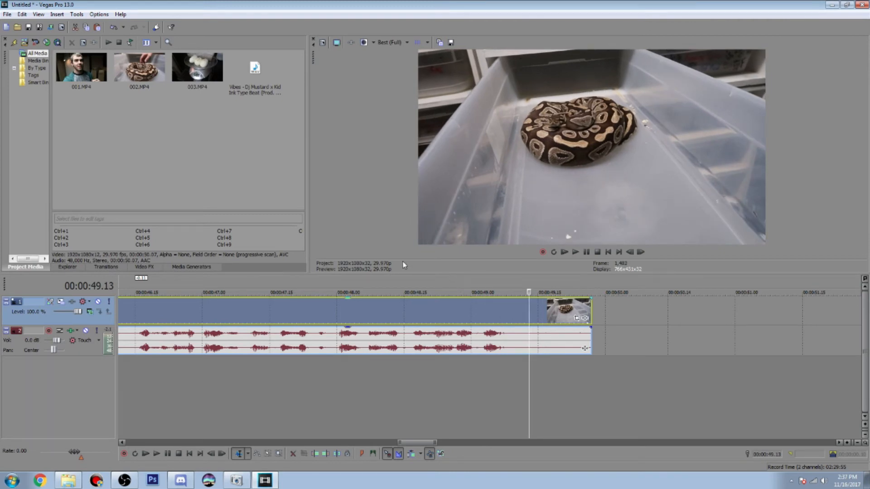
scroll(405, 333, "down", 2)
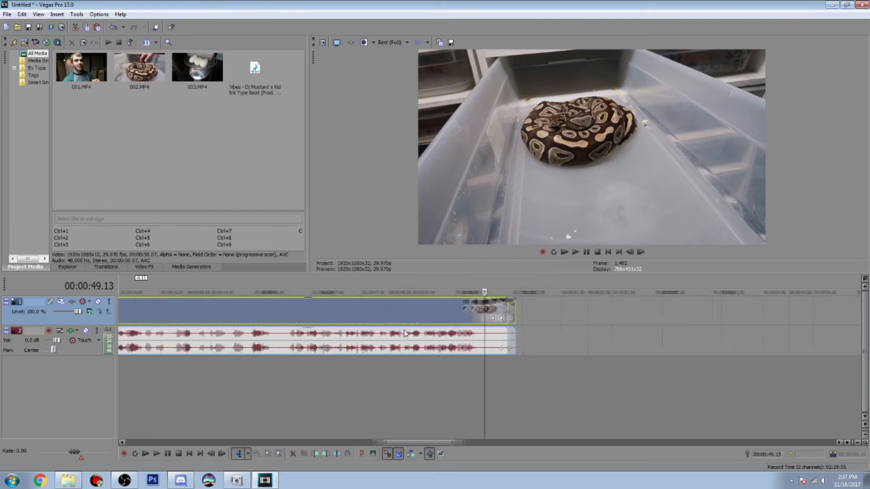
scroll(405, 333, "down", 3)
left_click(122, 314)
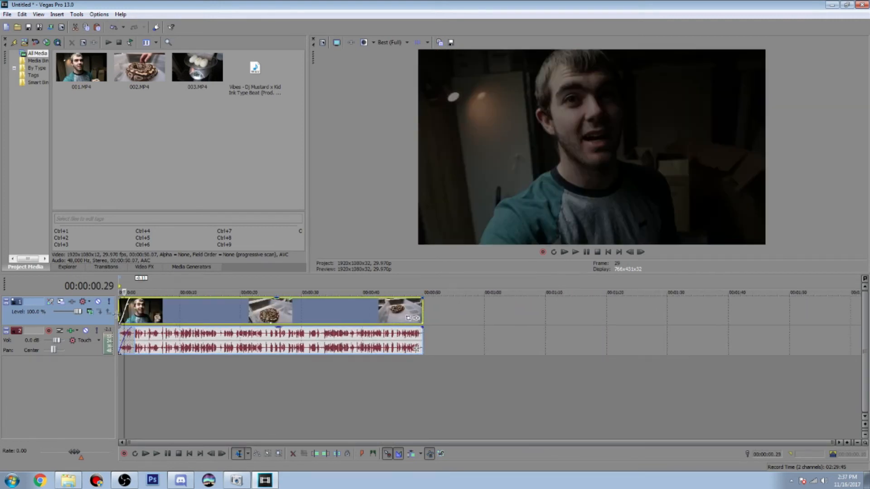
left_click(415, 312)
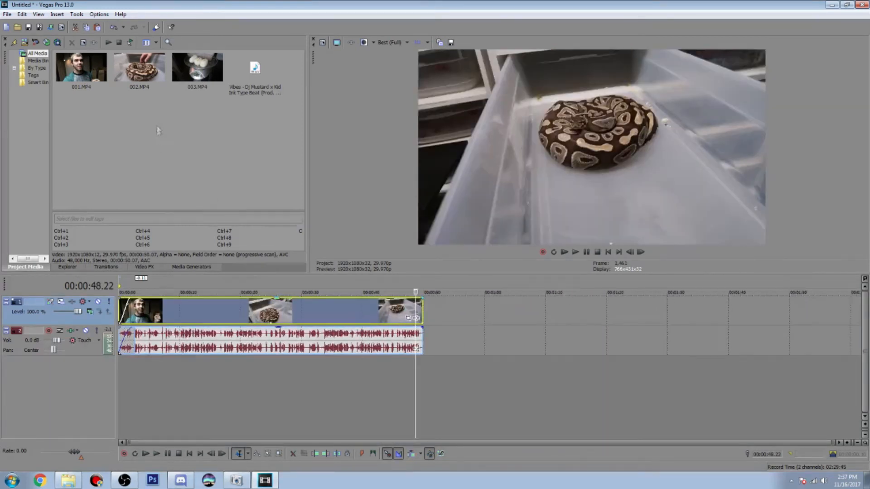
Add 002.MP4 to the timeline after clip 001, starting at 00:00:51.00
left_click_drag(136, 57, 351, 319)
left_click(348, 317)
left_click(354, 316)
scroll(355, 316, "up", 7)
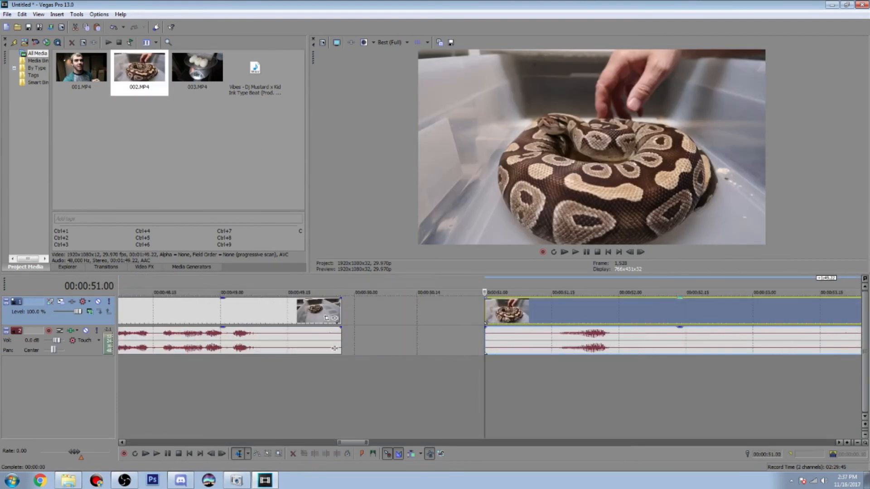
Split clip 002 about 9 frames after its start and delete the short opening section
left_click(524, 314)
key("s")
left_click(501, 305)
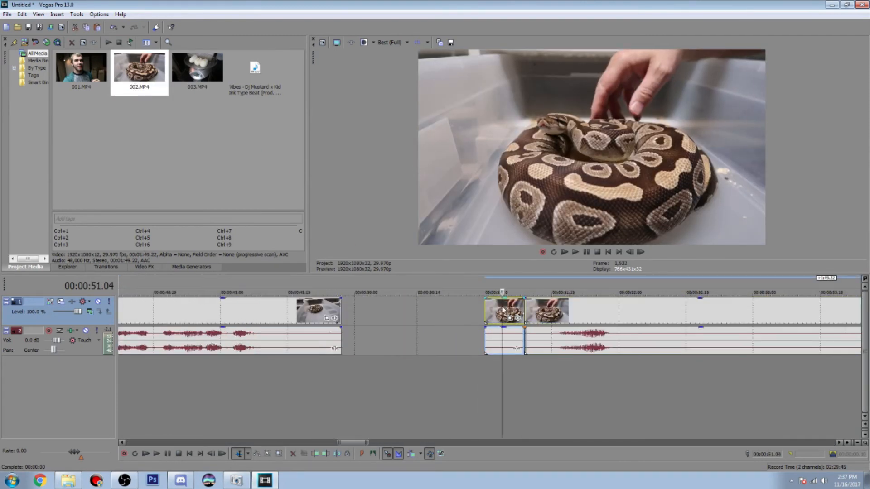
key("Delete")
scroll(501, 306, "down", 4)
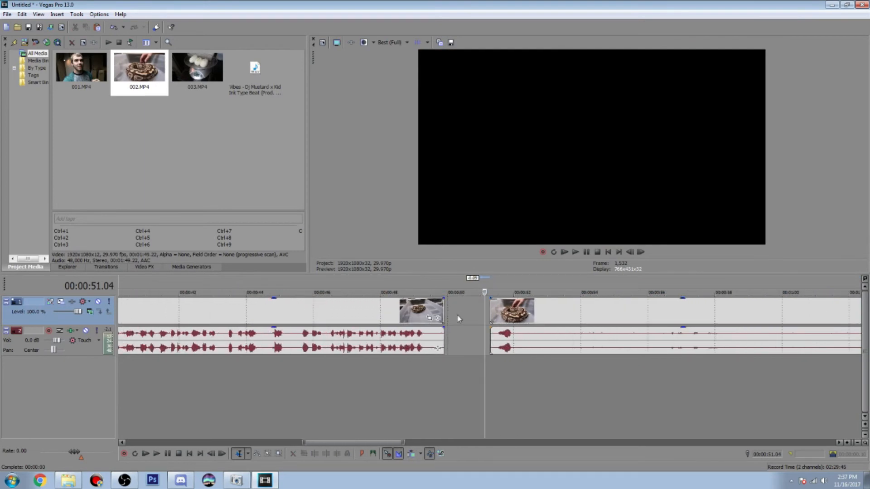
Overlap the start of clip 002 with the end of clip 001 by about half a second as a crossfade, and preview it
left_click_drag(504, 312, 467, 311)
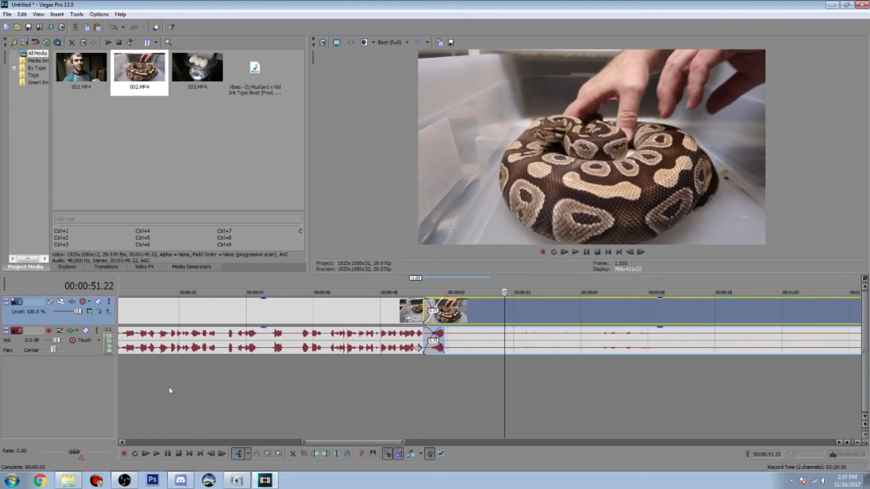
left_click(385, 316)
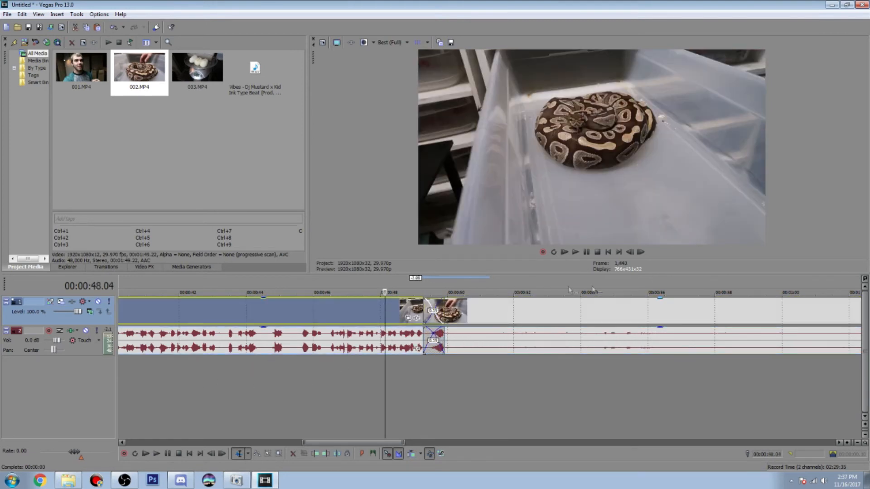
left_click(575, 253)
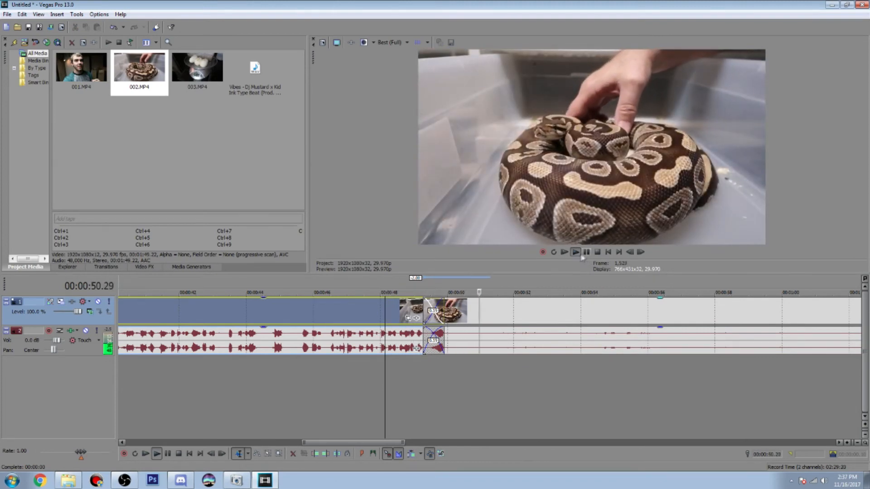
left_click(586, 253)
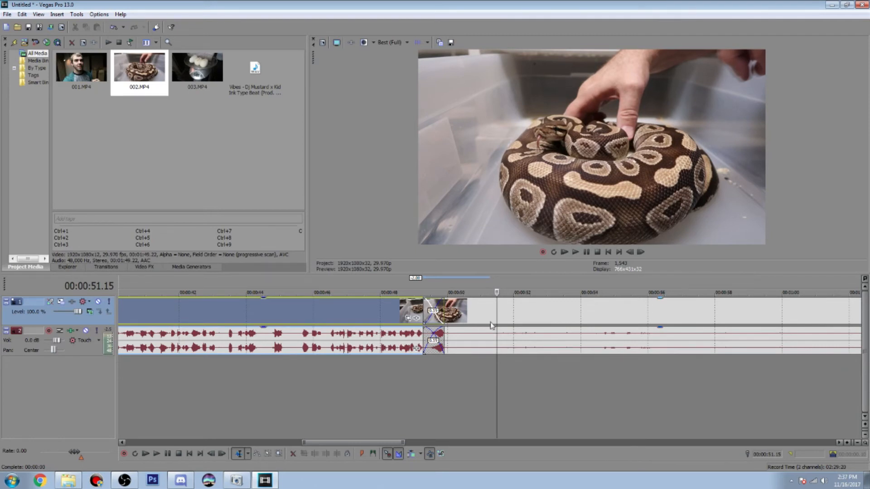
Show the volume envelope on clip 002's audio and add a point at 00:00:50.00, just after the crossfade
left_click(471, 343)
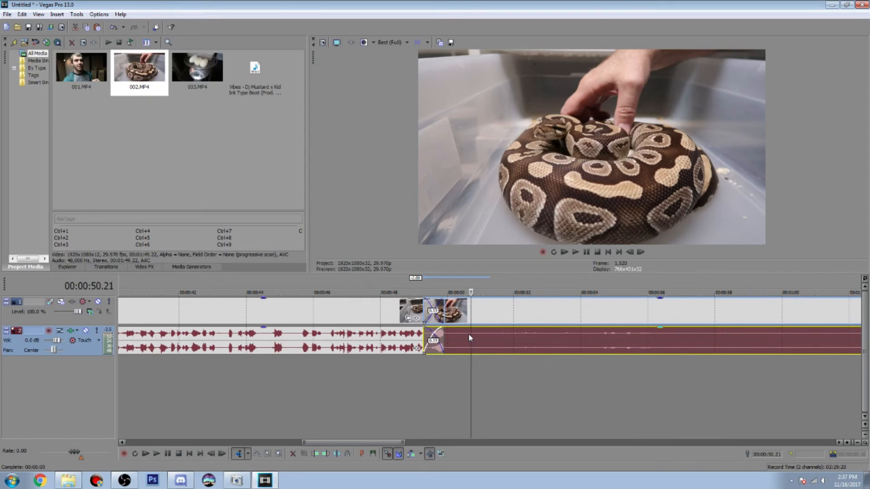
left_click(456, 336)
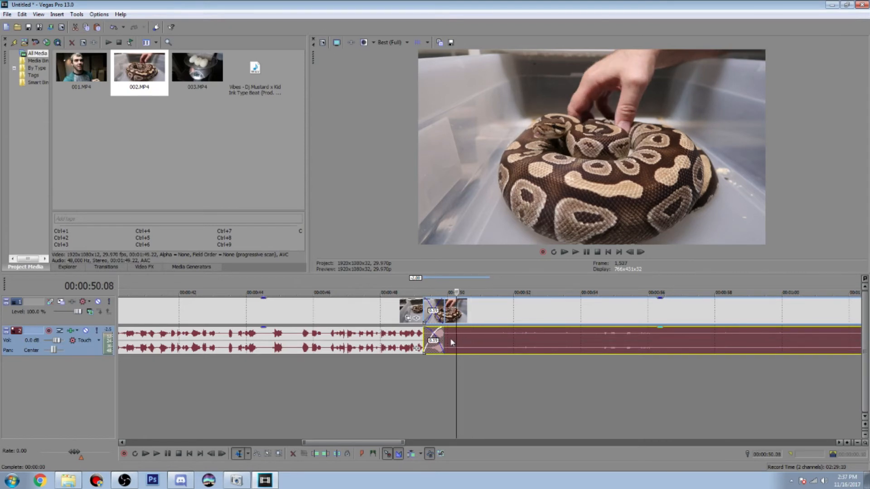
key("v")
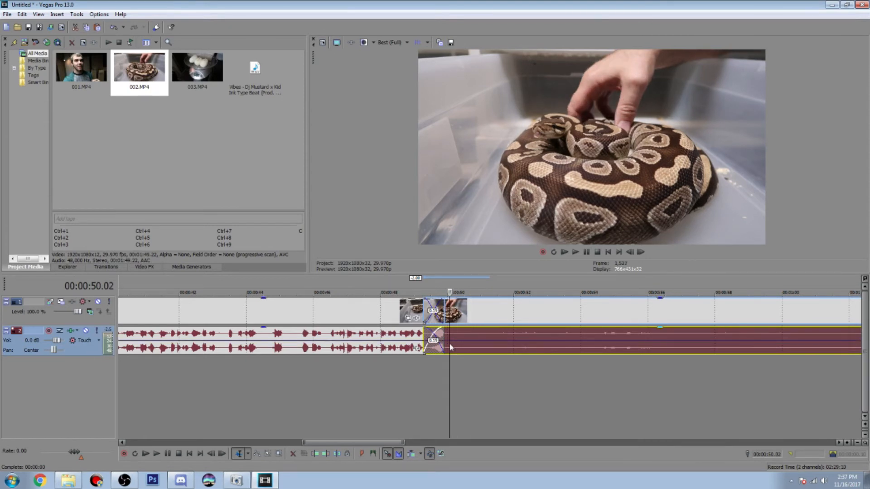
left_click(449, 344)
left_click(445, 338)
left_click(446, 336)
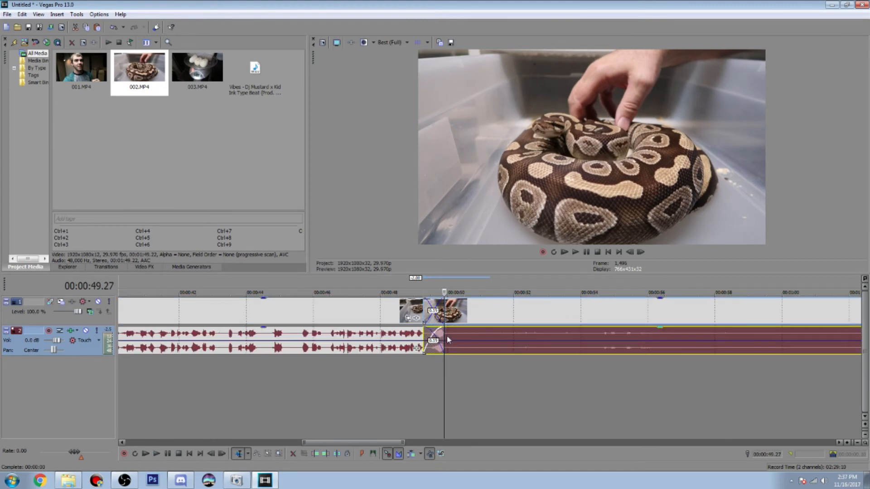
left_click(447, 334)
right_click(448, 333)
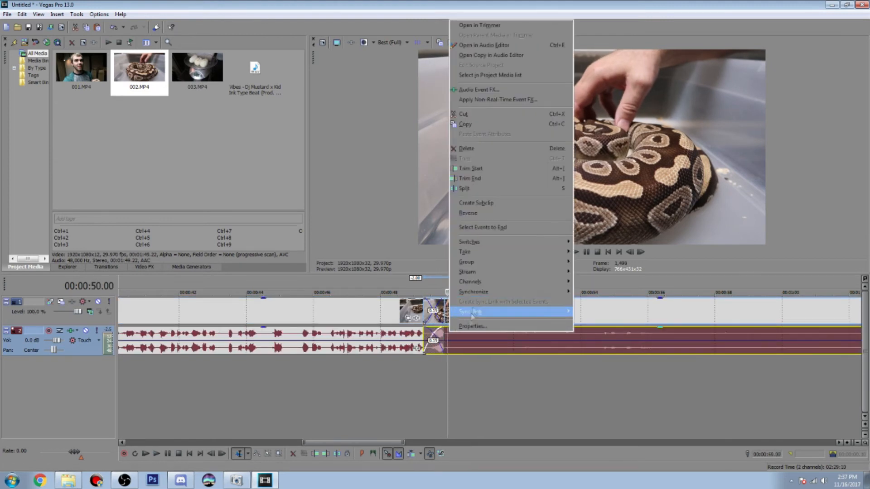
right_click(449, 342)
left_click(455, 347)
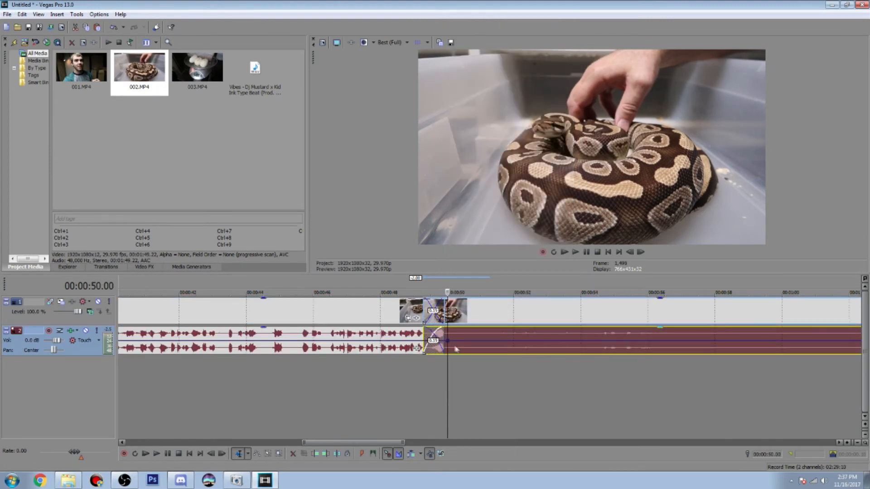
Add a second volume point at 00:00:50.05 on clip 002's audio and lower it fully to silence the audio from there
left_click(640, 252)
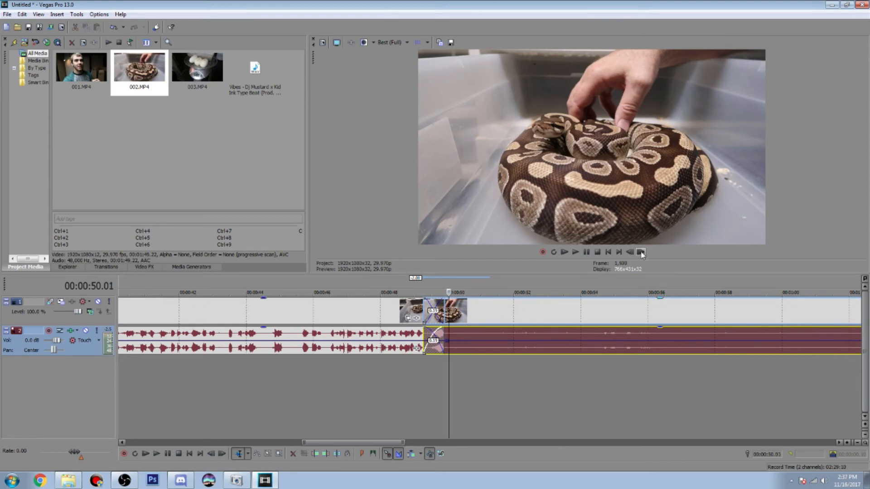
right_click(450, 347)
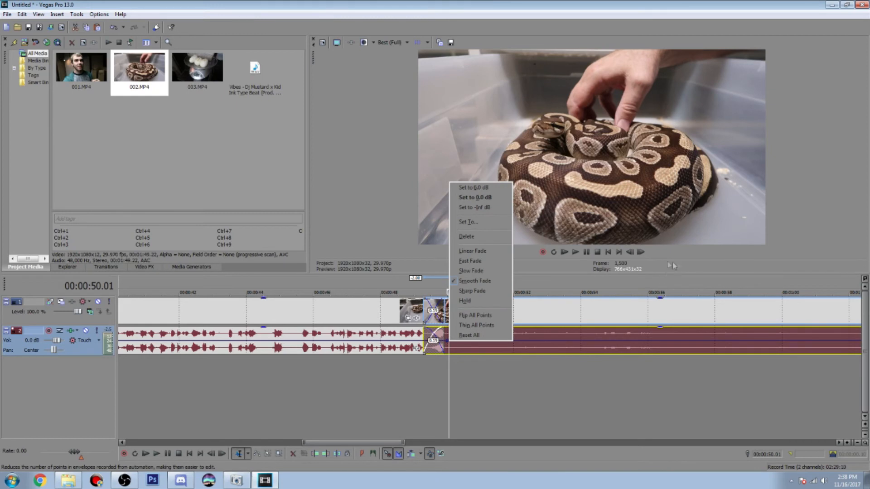
left_click(641, 253)
left_click(641, 253)
left_click(641, 253)
left_click(641, 253)
right_click(453, 342)
left_click(463, 346)
left_click_drag(455, 347, 454, 353)
mouse_move(334, 442)
left_mouse_down()
mouse_move(360, 439)
mouse_move(342, 436)
left_mouse_up()
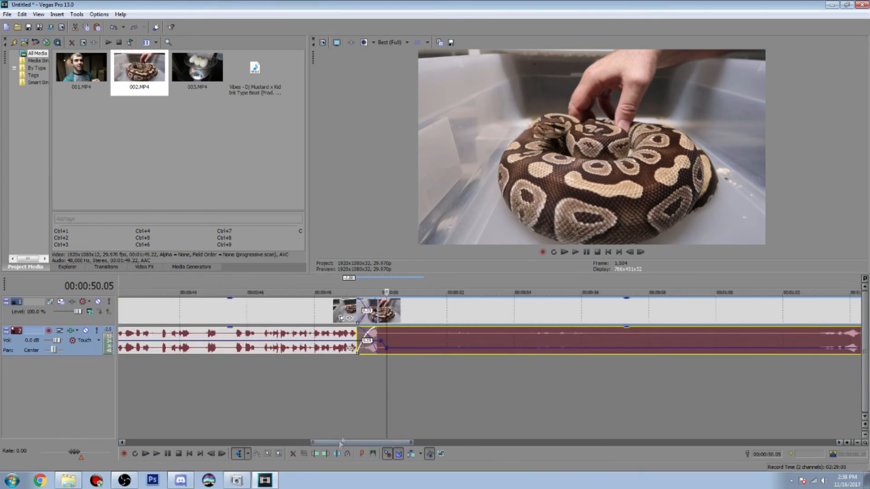
left_click_drag(387, 348, 389, 352)
Add a volume envelope point at 00:01:03.00 on clip 002's audio, just before the next sound in the waveform
left_click_drag(371, 440, 431, 441)
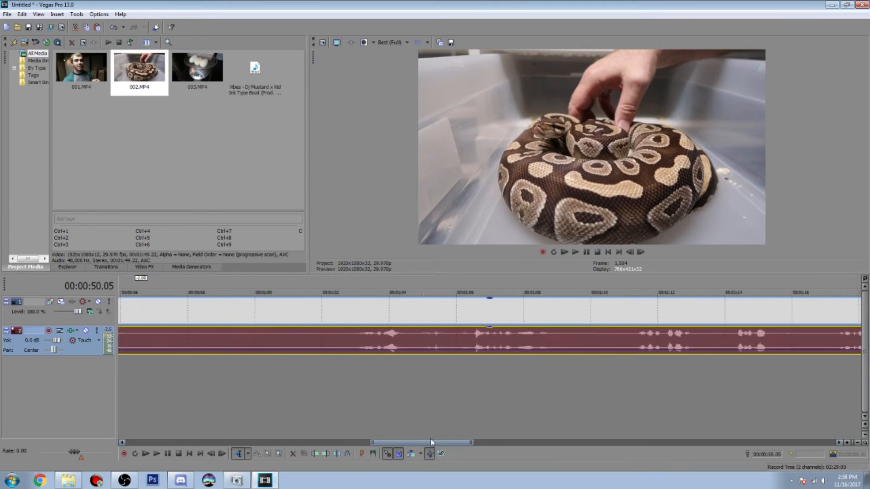
left_click(356, 344)
right_click(356, 342)
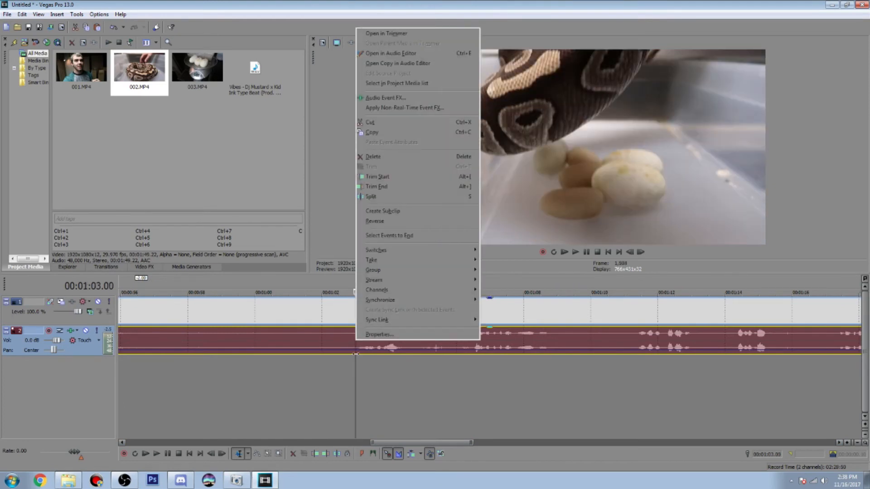
right_click(356, 351)
left_click(363, 357)
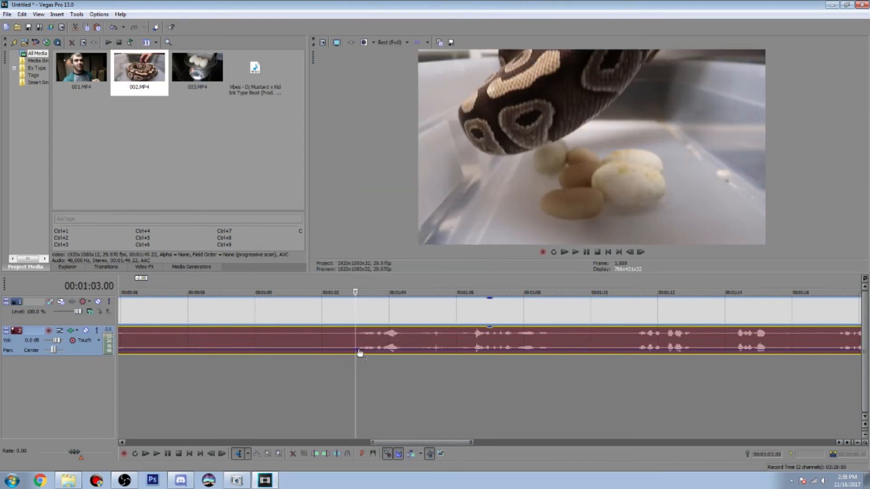
Add a volume point at 00:01:02.18 on clip 002's audio and raise the 00:01:03.00 point back to normal level
left_click_drag(356, 351, 356, 349)
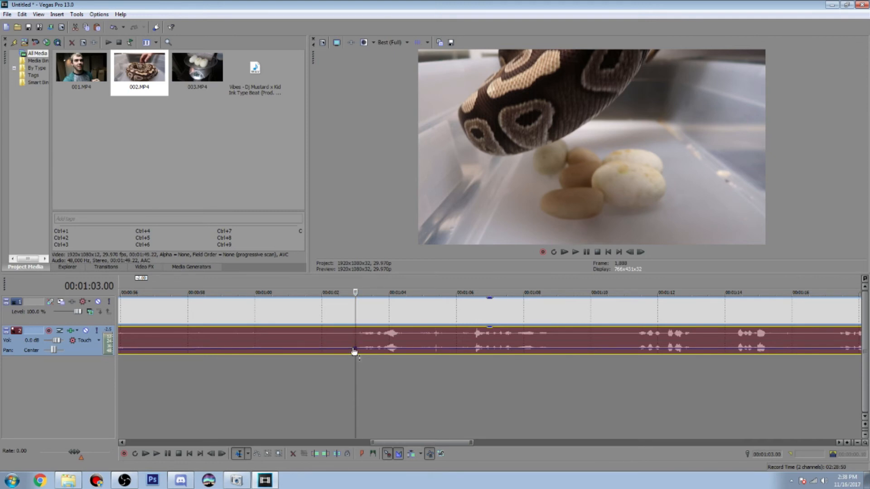
left_click(343, 345)
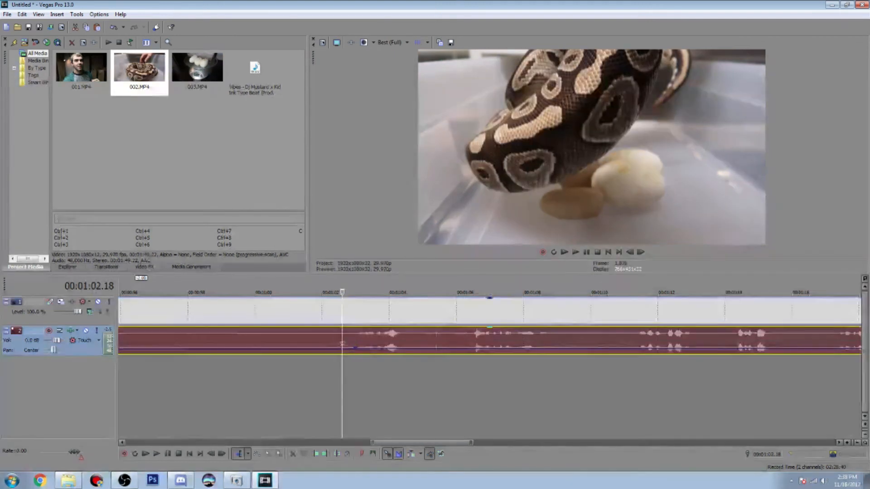
right_click(344, 352)
left_click(347, 353)
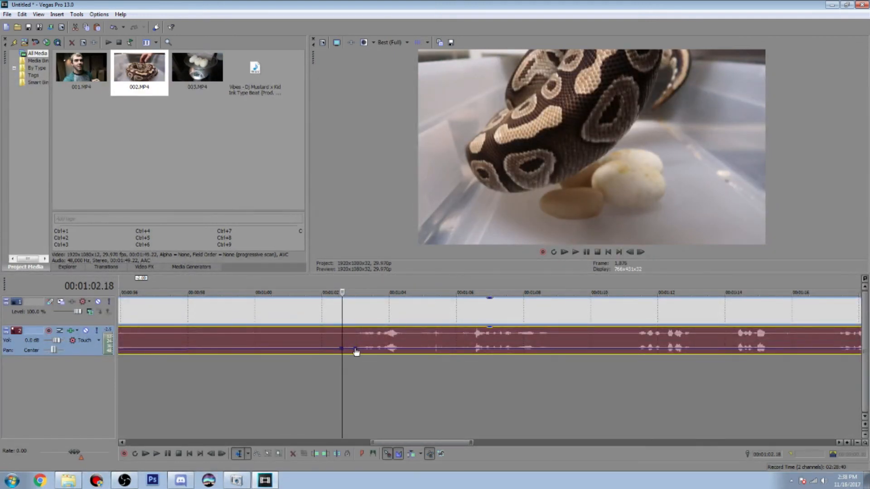
left_click(354, 352)
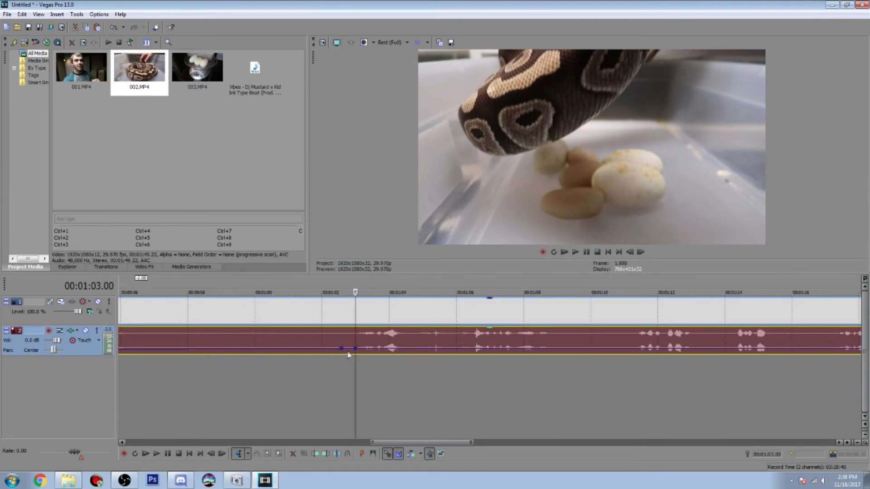
left_click_drag(355, 349, 356, 346)
Add two volume points close together near 00:01:27 on clip 002's audio, after the speech, and lower the second one to silence
left_click_drag(404, 442, 489, 420)
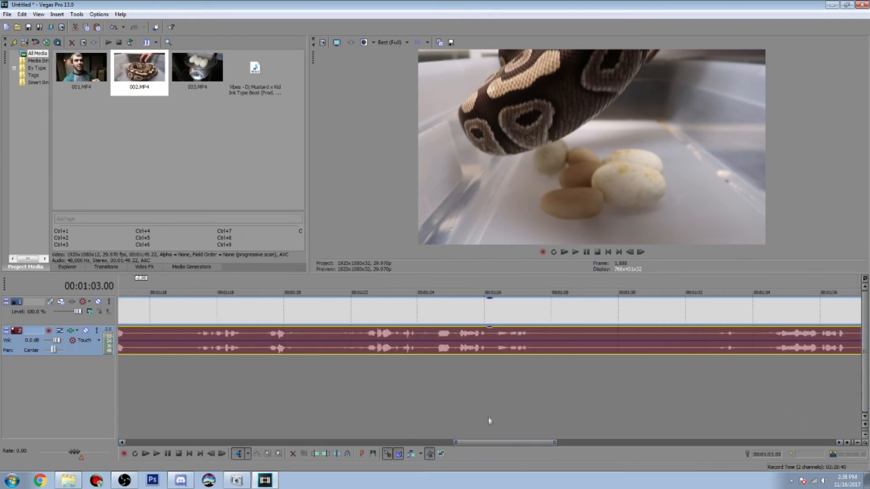
right_click(530, 341)
left_click(535, 344)
right_click(541, 343)
left_click(544, 348)
left_click_drag(541, 345, 541, 357)
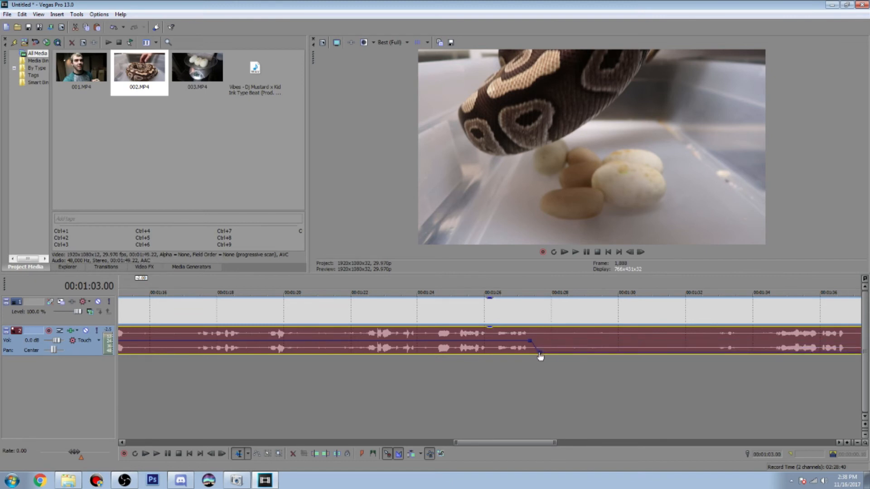
Add two volume points just after 00:01:32 on clip 002's audio, before the next sound, and raise the second one to normal level
scroll(507, 443, "right", 3)
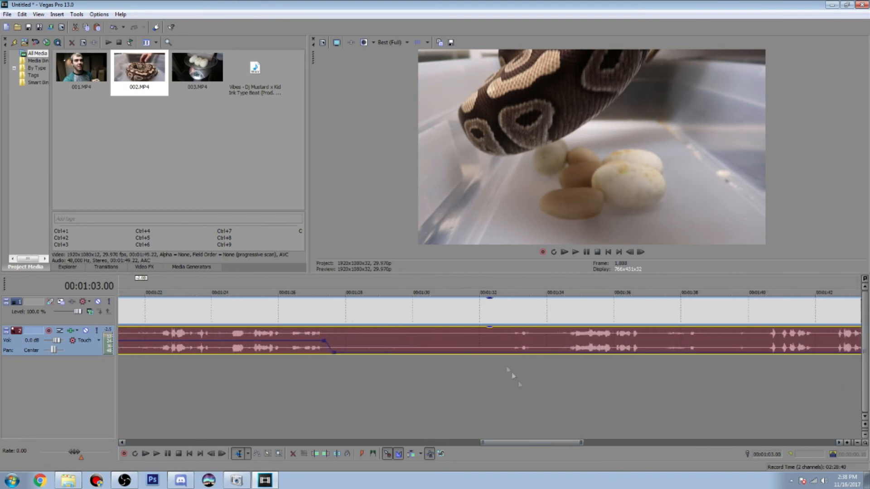
right_click(509, 346)
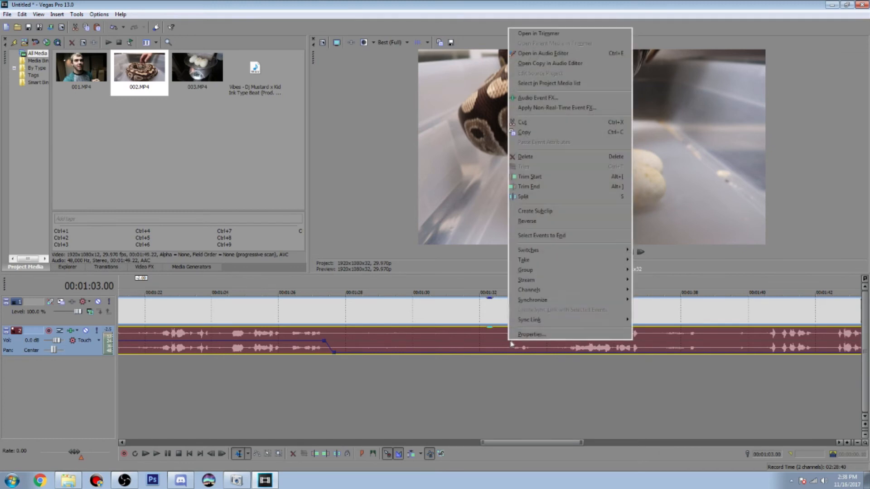
left_click(504, 353)
right_click(507, 353)
left_click(520, 359)
right_click(497, 353)
left_click(506, 357)
left_click_drag(507, 354, 508, 344)
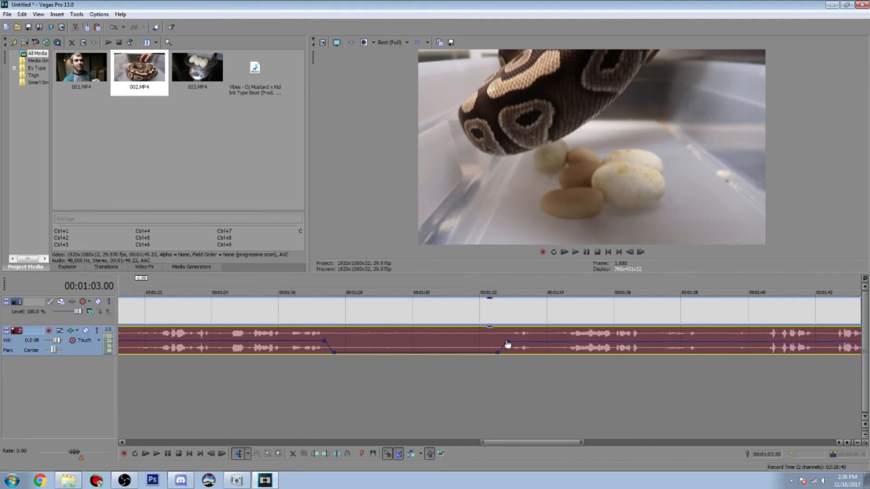
Preview the silenced section at the start of clip 002 from 00:00:50.00
scroll(453, 376, "down", 6)
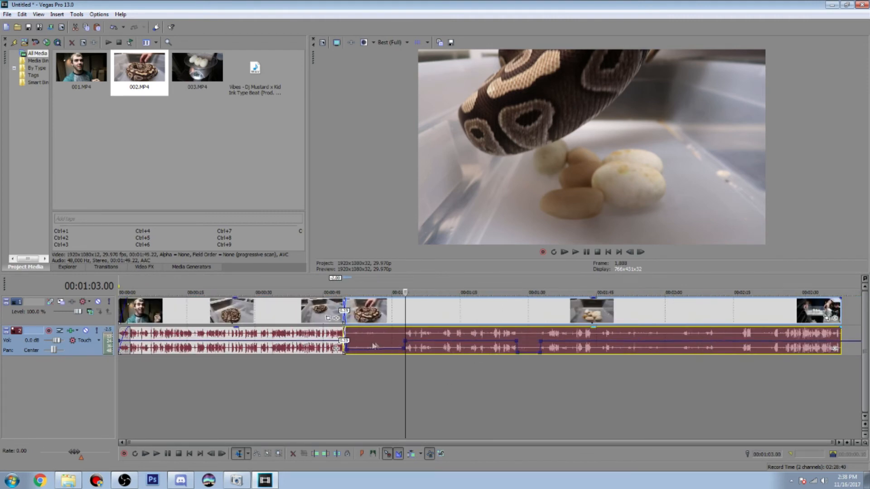
left_click(347, 348)
scroll(377, 348, "up", 4)
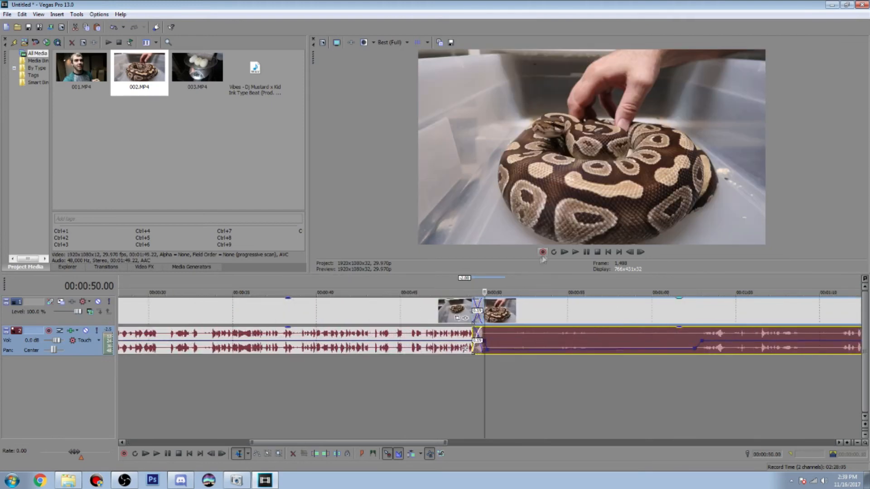
left_click(575, 252)
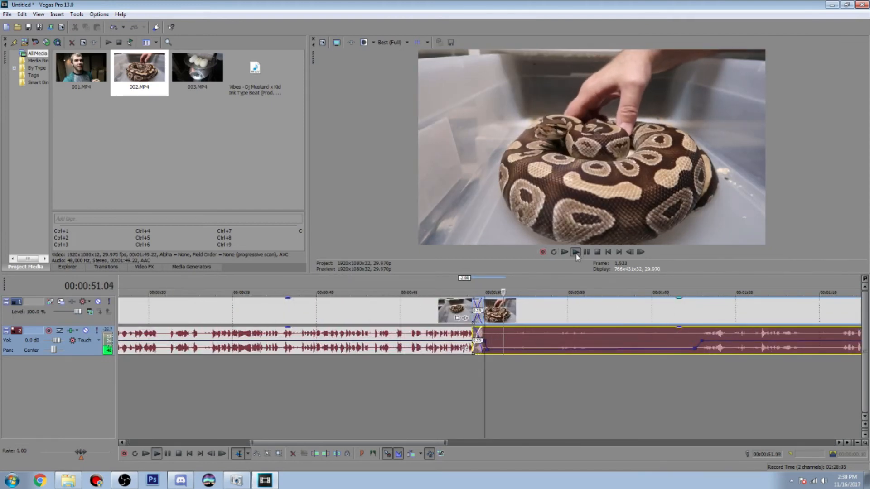
left_click(587, 252)
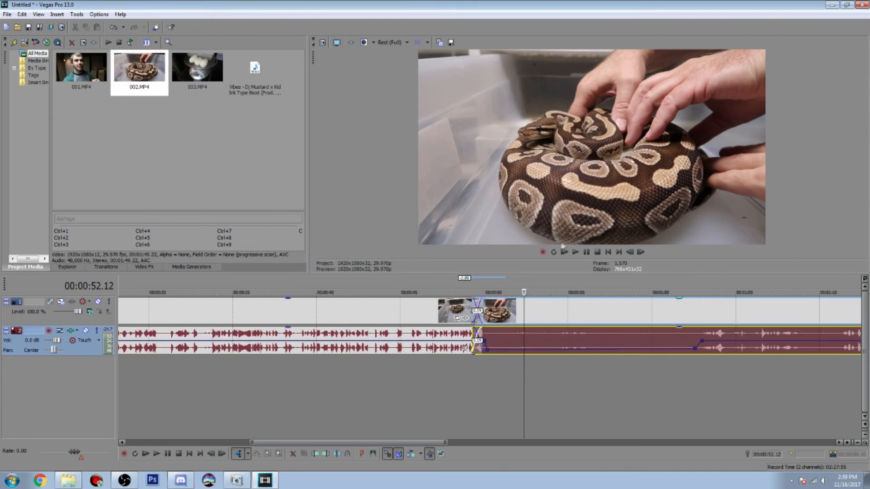
Add the Vibes music file on a new audio track below the clips, starting at the beginning of the timeline
left_click_drag(261, 60, 166, 385)
left_click_drag(237, 374, 34, 382)
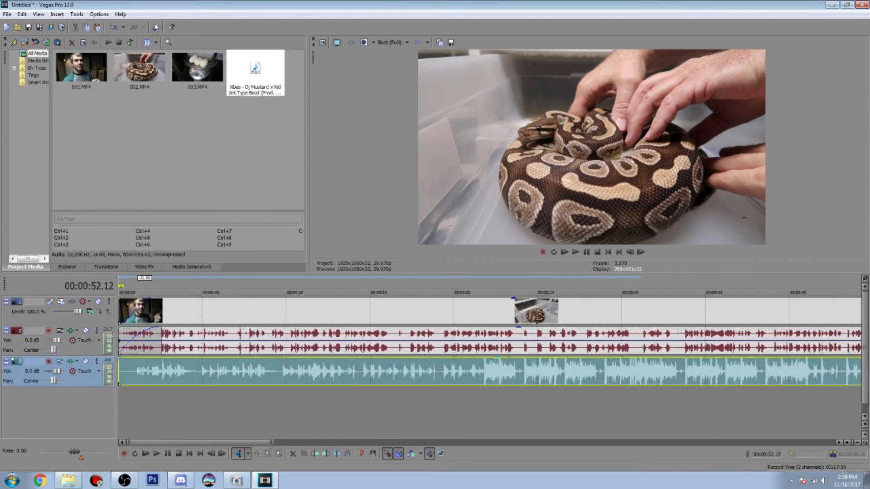
Cut off the silent opening of the music and move the remaining music to the start of the timeline
scroll(290, 380, "up", 5)
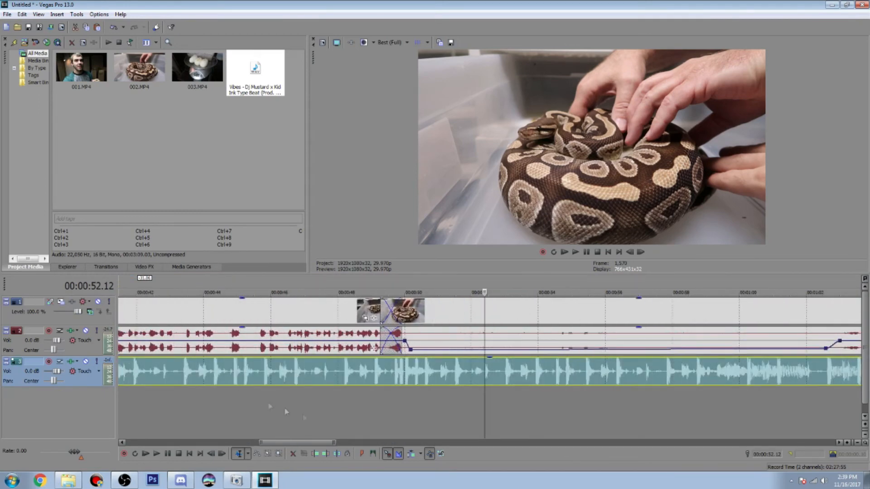
left_click_drag(298, 443, 174, 406)
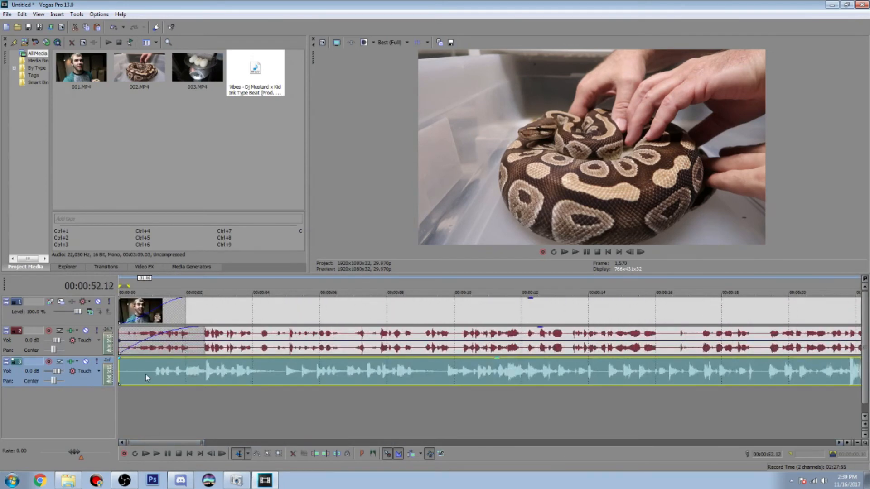
left_click(146, 374)
key("s")
left_click(140, 366)
key("Delete")
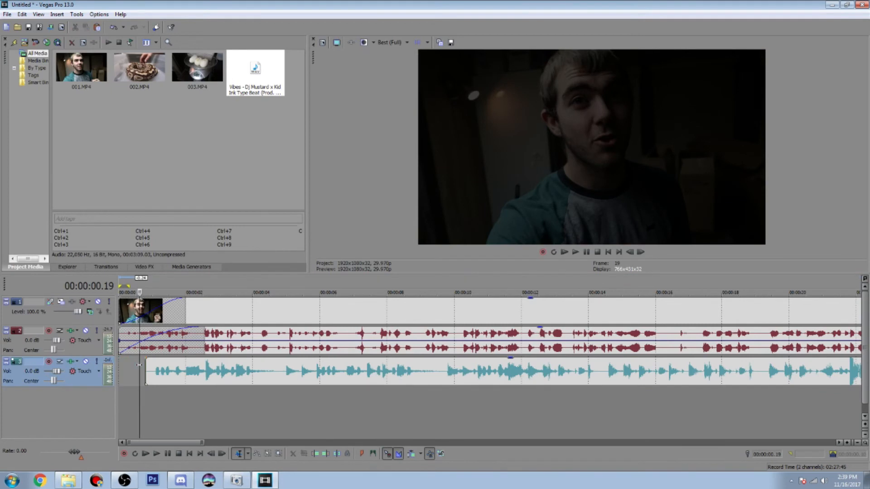
left_click_drag(179, 370, 140, 376)
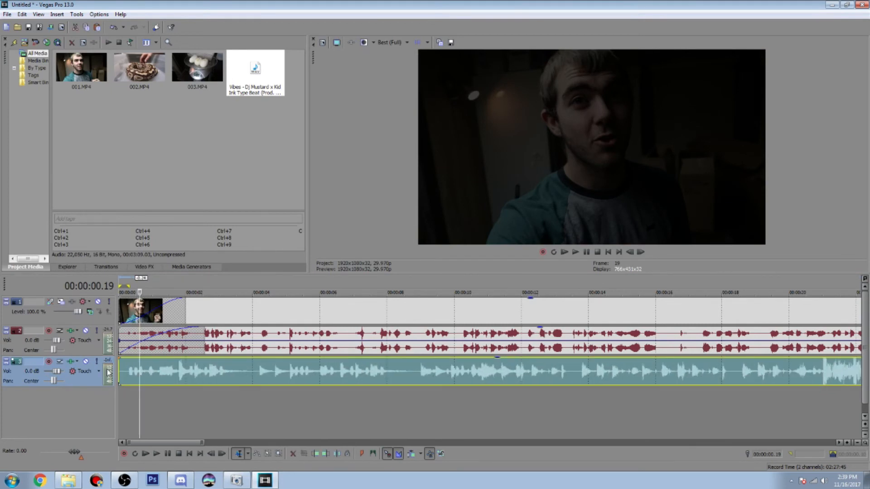
Add a fade-in of about 3 seconds to the start of the music and preview the opening with it
left_click_drag(116, 358, 228, 358)
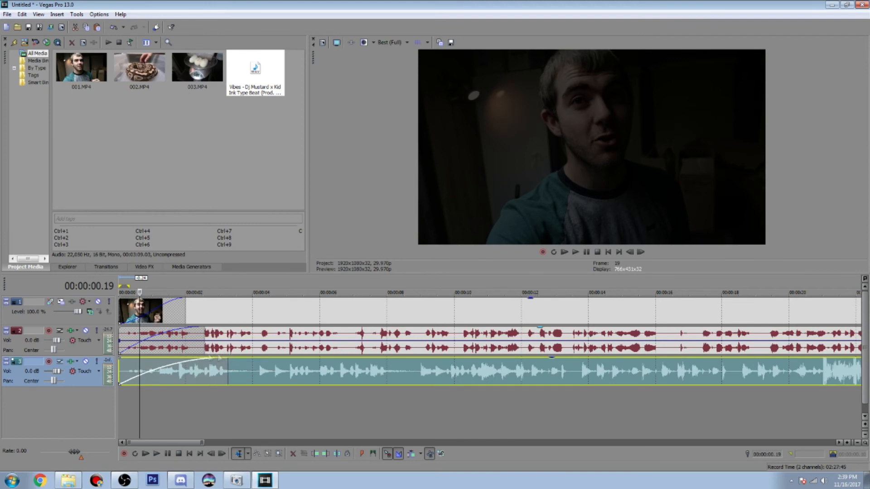
scroll(262, 363, "down", 5)
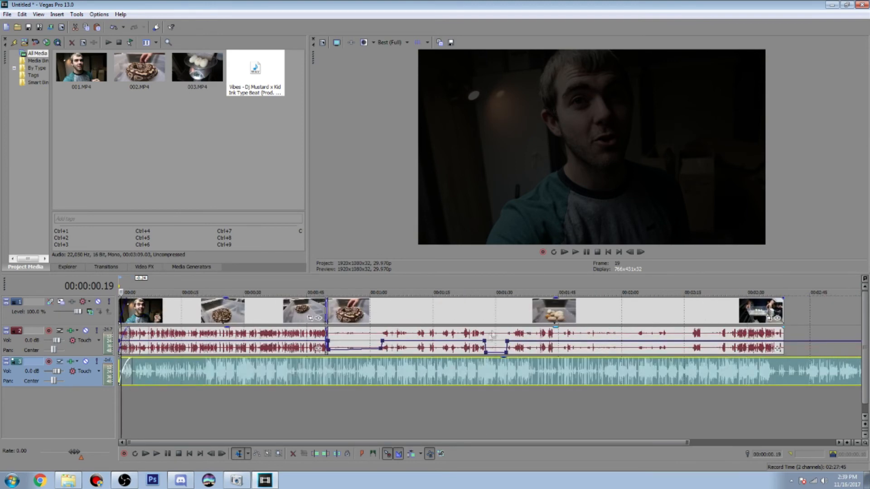
left_click(565, 254)
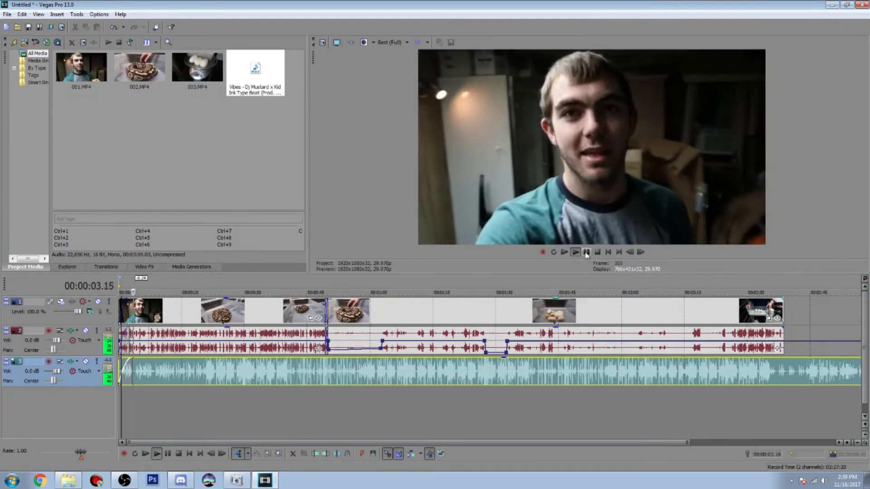
left_click(586, 252)
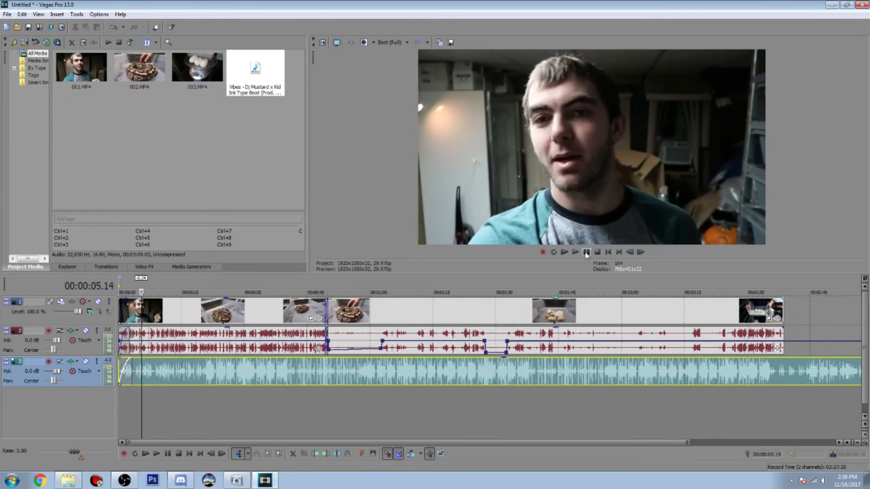
Lower the music event's gain to roughly a quarter of its full height so the speech stands out
scroll(180, 372, "up", 5)
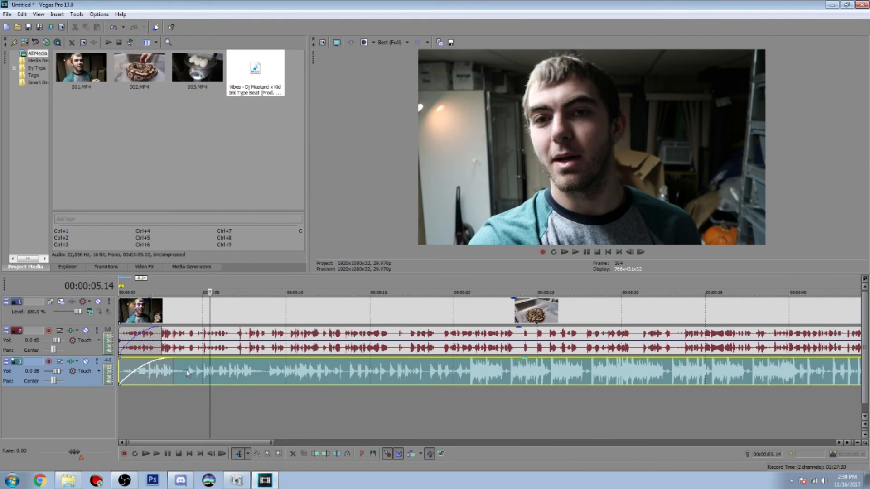
left_click(505, 396)
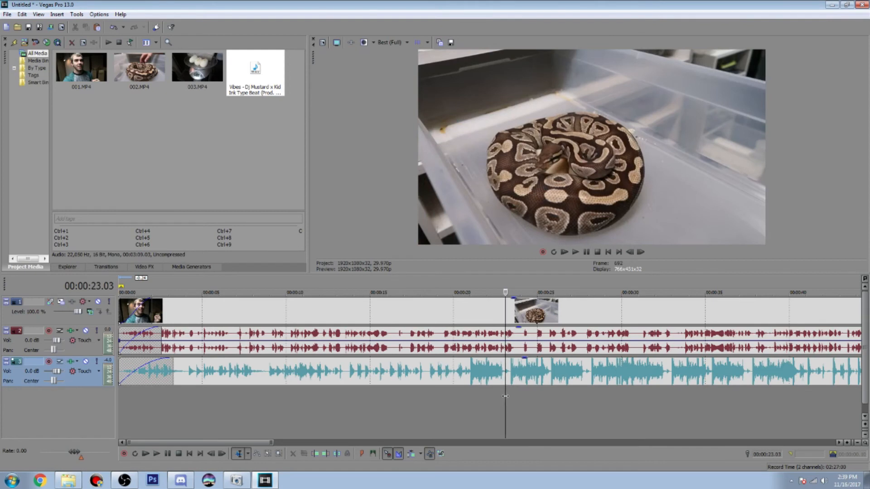
left_click_drag(530, 359, 531, 383)
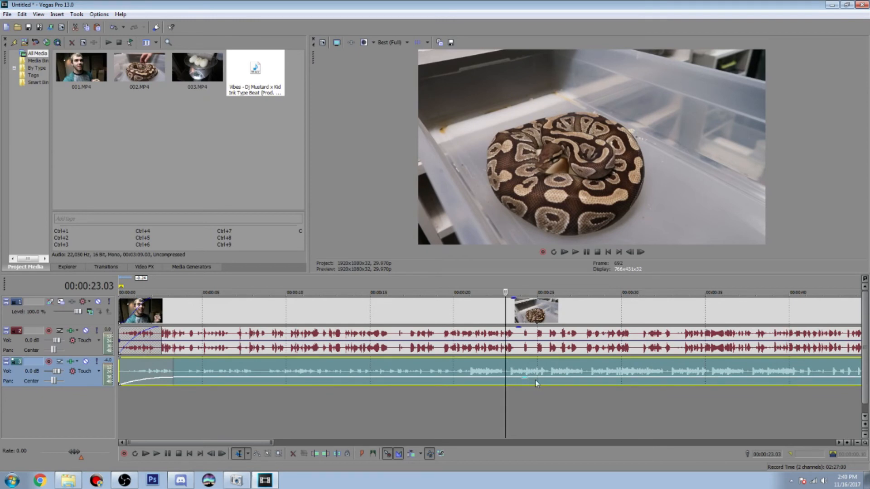
left_click_drag(525, 381, 525, 383)
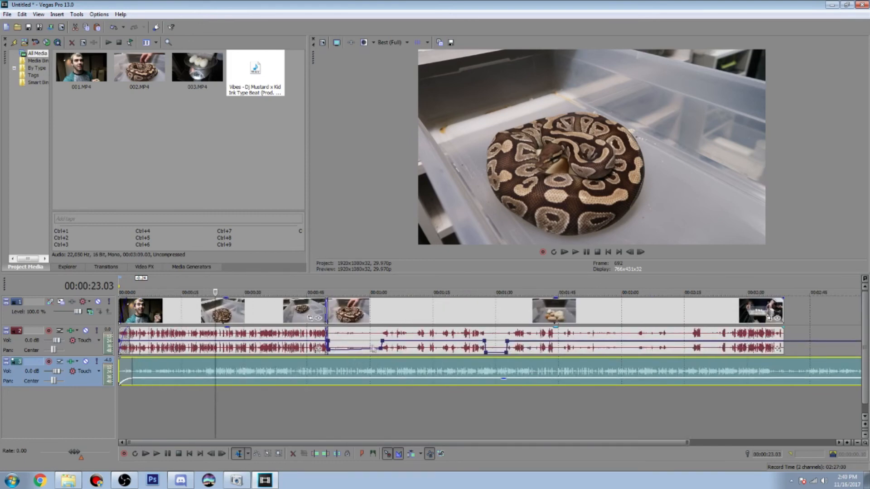
Preview the silenced beginning of clip 002 together with the lowered background music
left_click(336, 348)
left_click(576, 253)
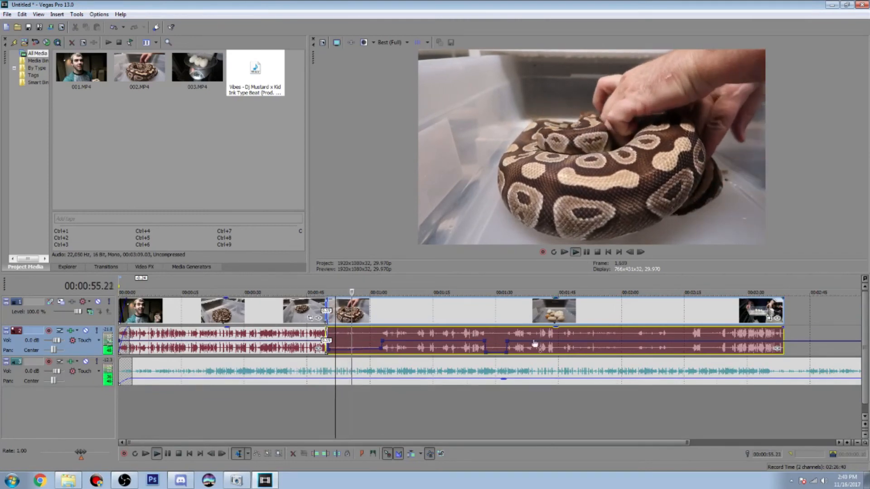
scroll(535, 344, "down", 1)
left_click(586, 252)
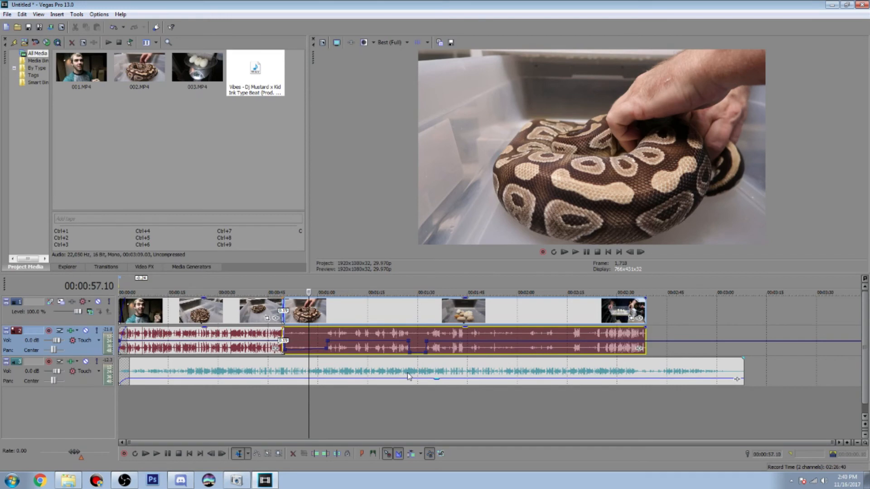
left_click(575, 252)
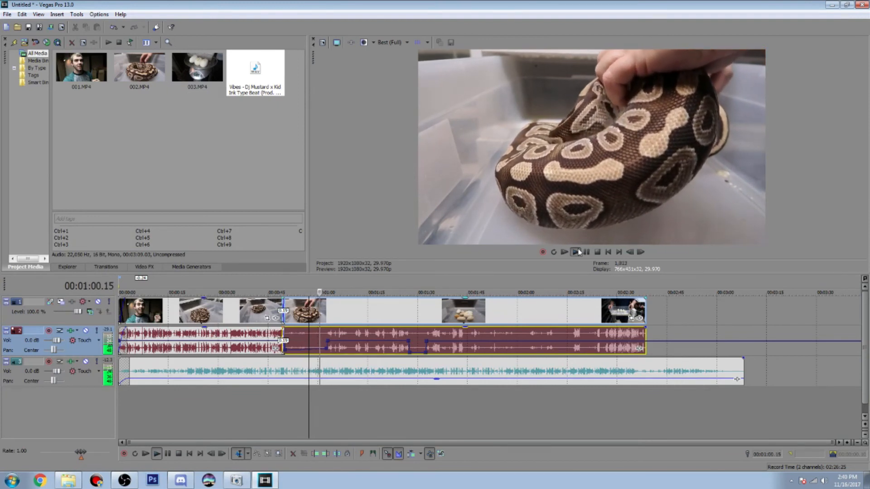
left_click(587, 252)
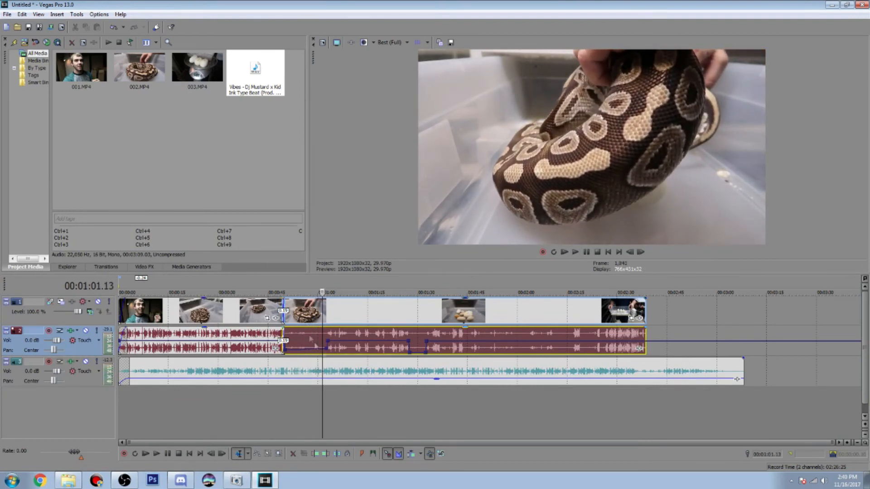
Add clip 003 after clip 002, overlapping its end by about 22 frames as a crossfade
left_click(258, 335)
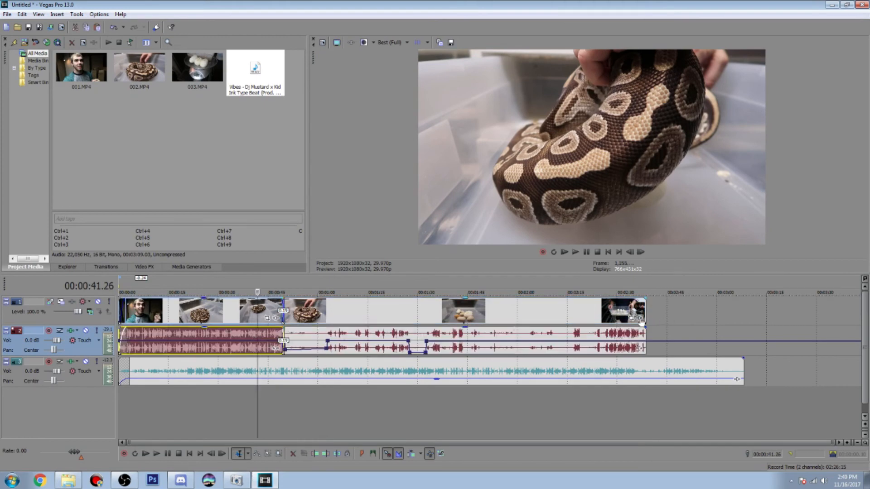
left_click(645, 310)
scroll(643, 309, "up", 4)
left_click_drag(209, 70, 487, 313)
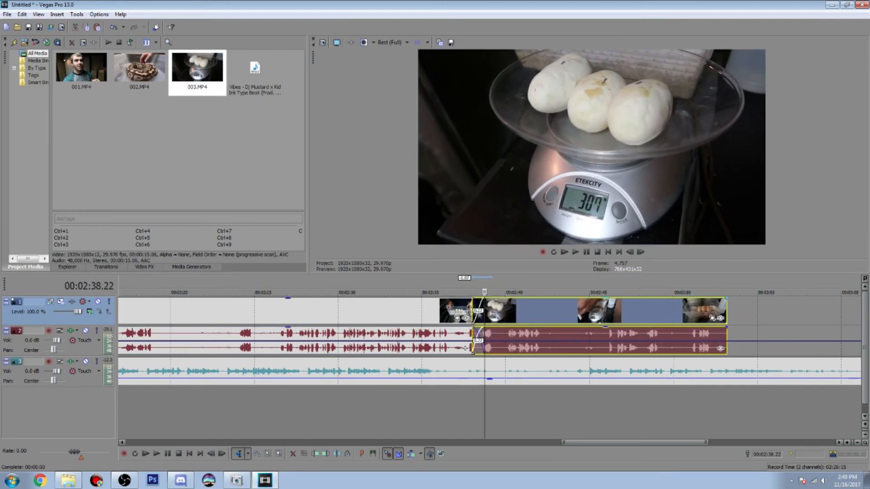
Trim the end of clip 003 to 00:02:52.09 and add a video fade-out of about 2 seconds
left_click(712, 317)
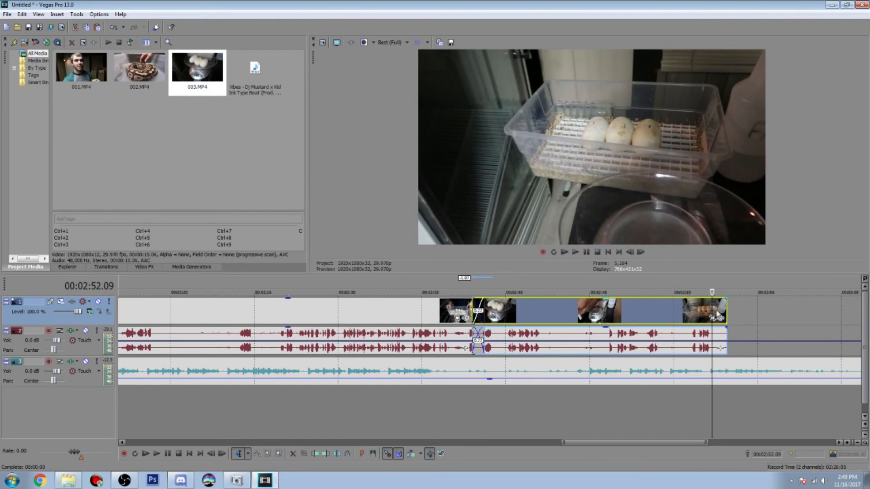
left_click_drag(722, 310, 685, 303)
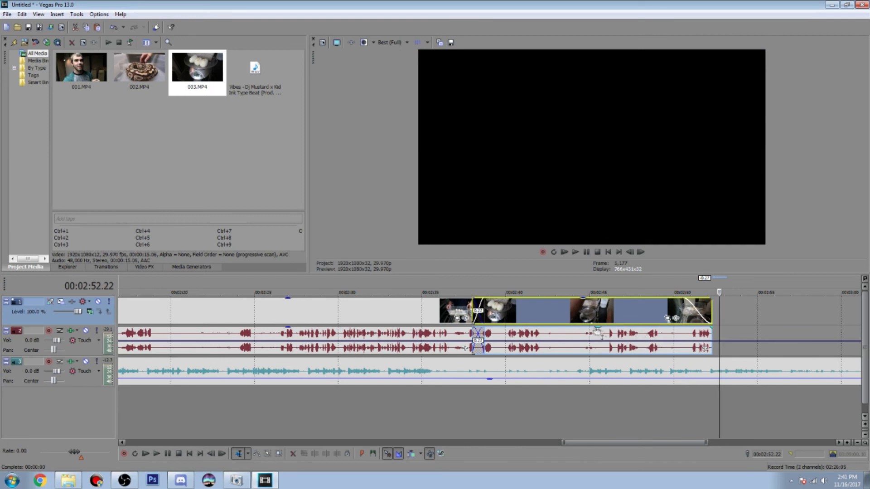
Split the music event at the end of clip 003, 00:02:52.09, and delete the music beyond that point
left_click(709, 349)
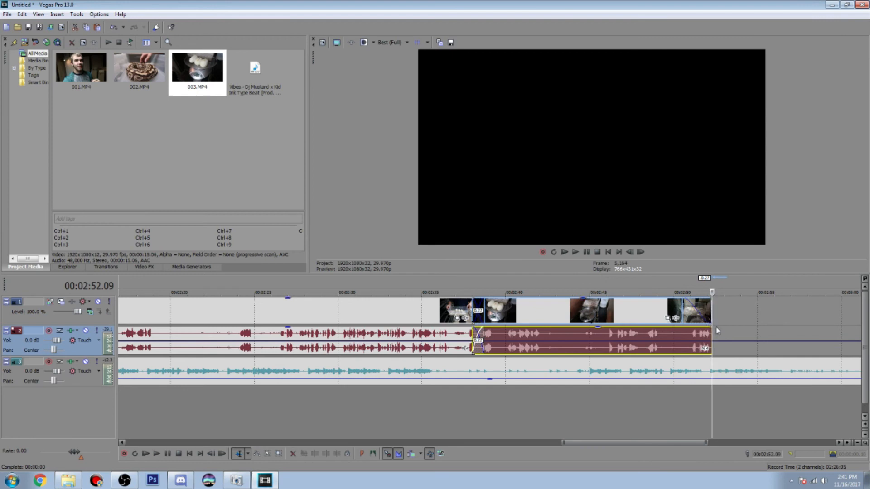
left_click(714, 366)
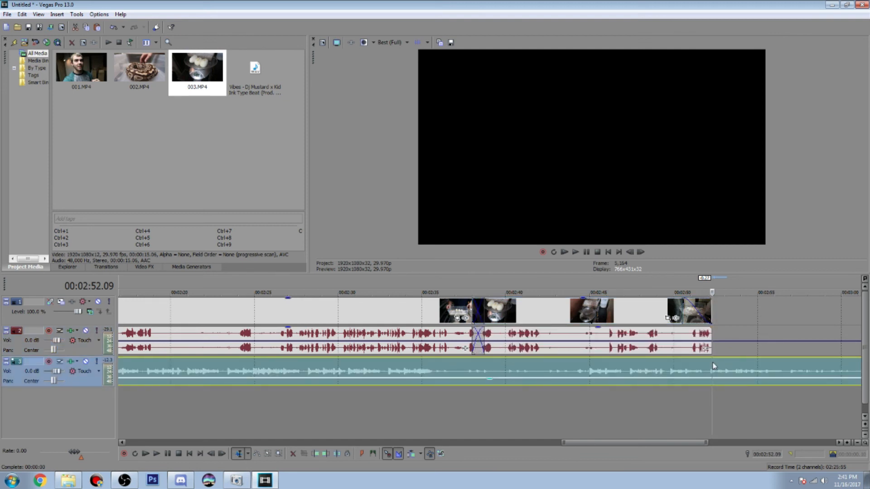
key("s")
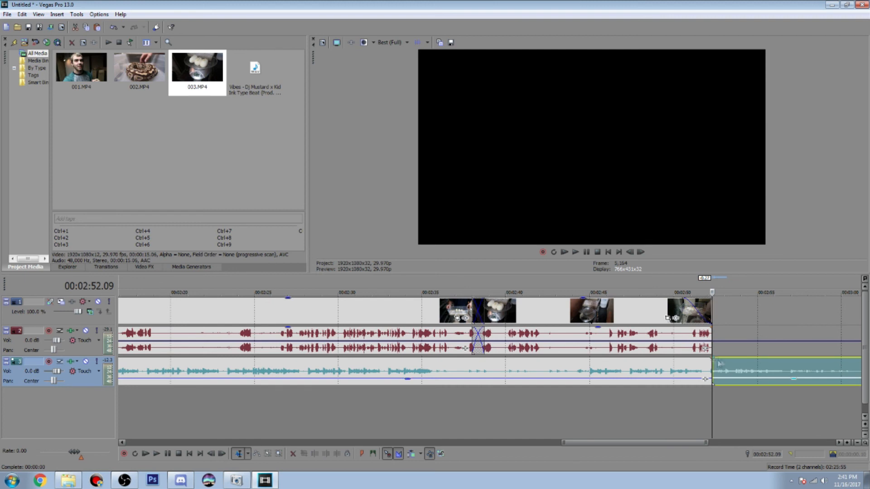
left_click(740, 366)
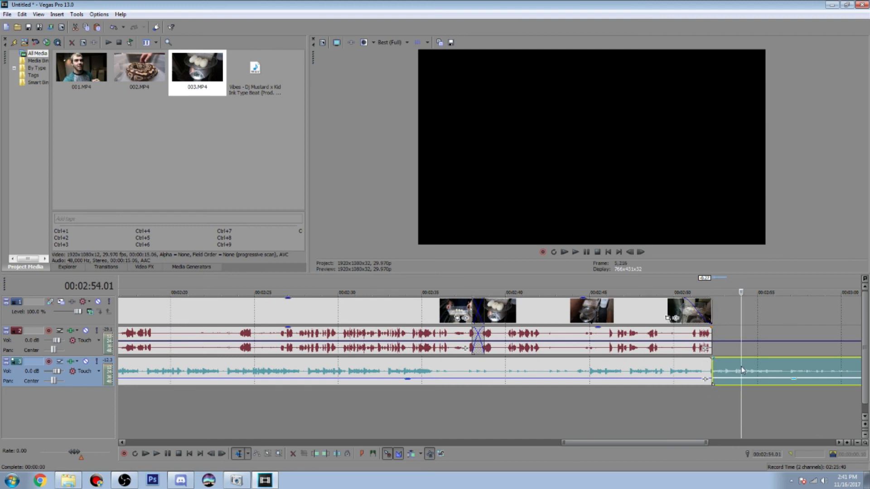
key("Delete")
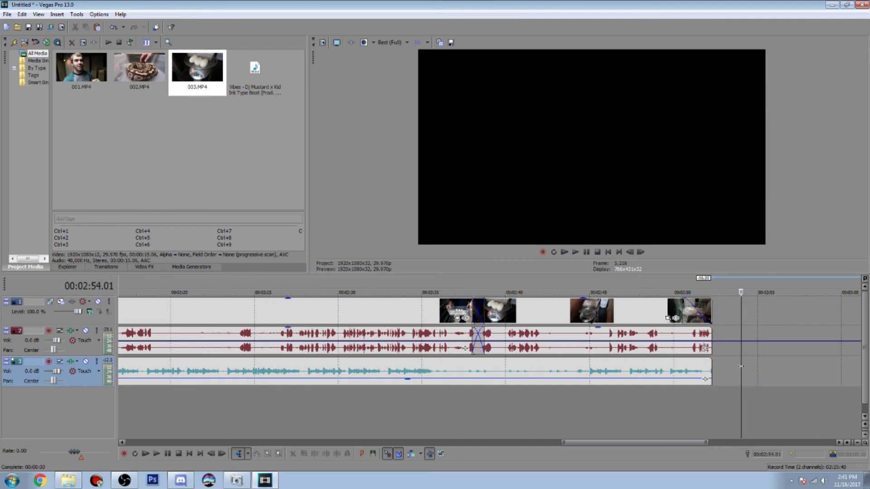
Add short fade-outs to the end of the music event and the end of clip 003's audio
left_click(708, 378)
left_click_drag(707, 379, 670, 376)
left_click_drag(710, 327, 689, 333)
Examine the crossfade between clips 001 and 002 by checking frames just before and after the overlap
scroll(680, 338, "down", 8)
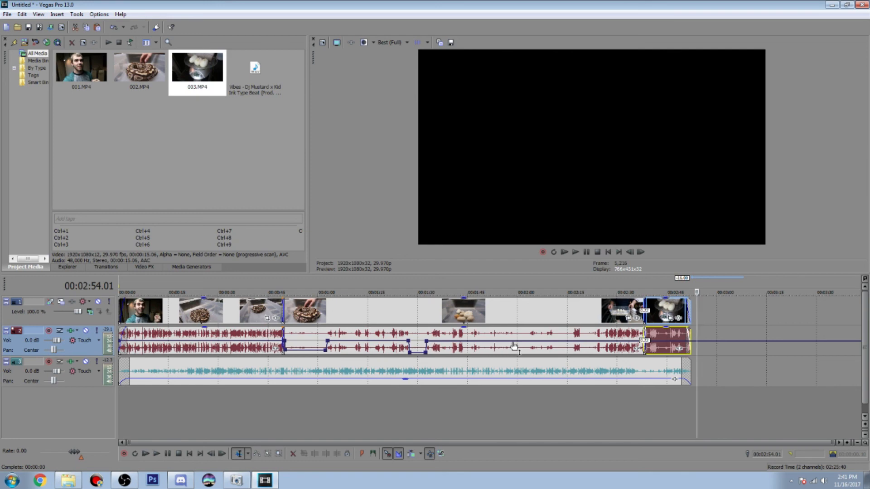
left_click(276, 347)
scroll(279, 348, "up", 5)
left_click(521, 312)
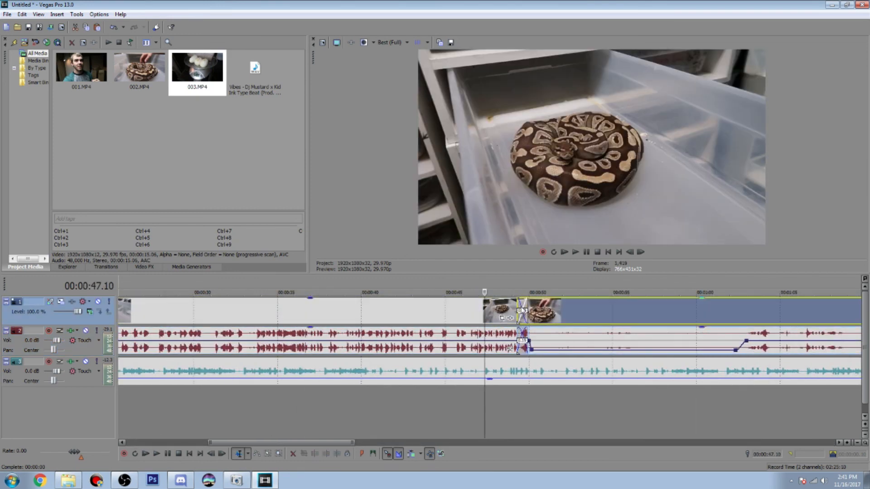
left_click(532, 312)
left_click(537, 313)
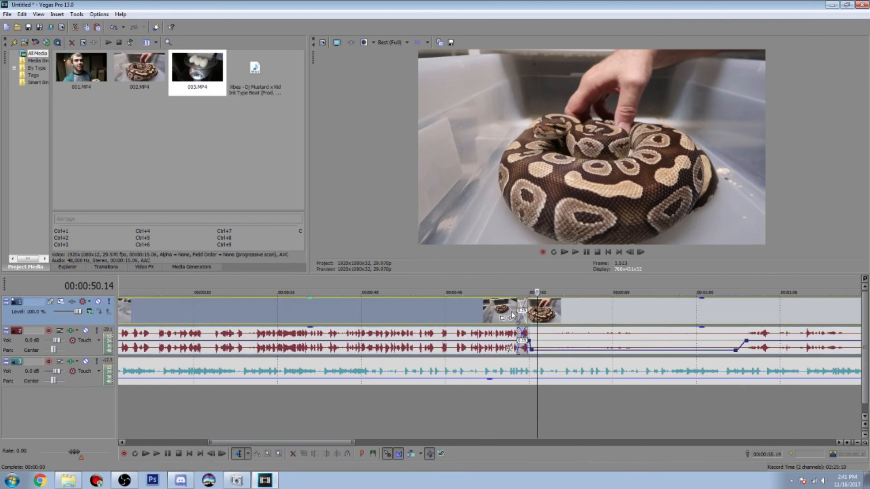
left_click(505, 313)
scroll(513, 317, "down", 5)
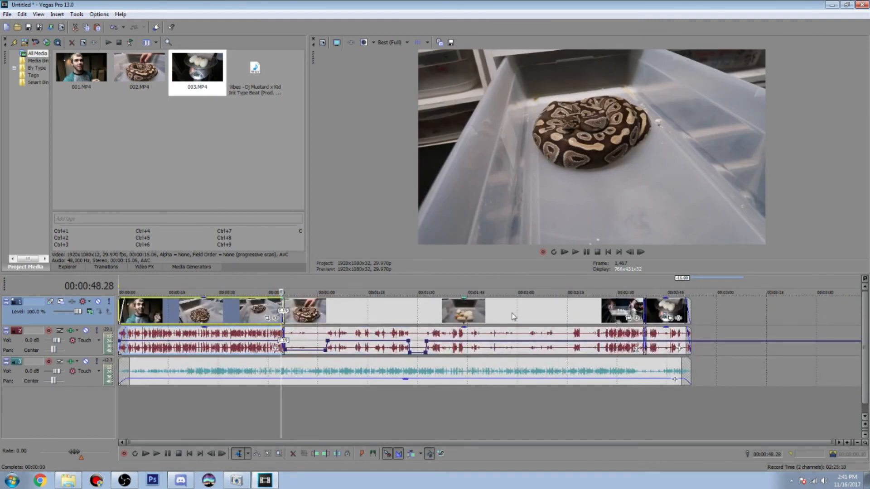